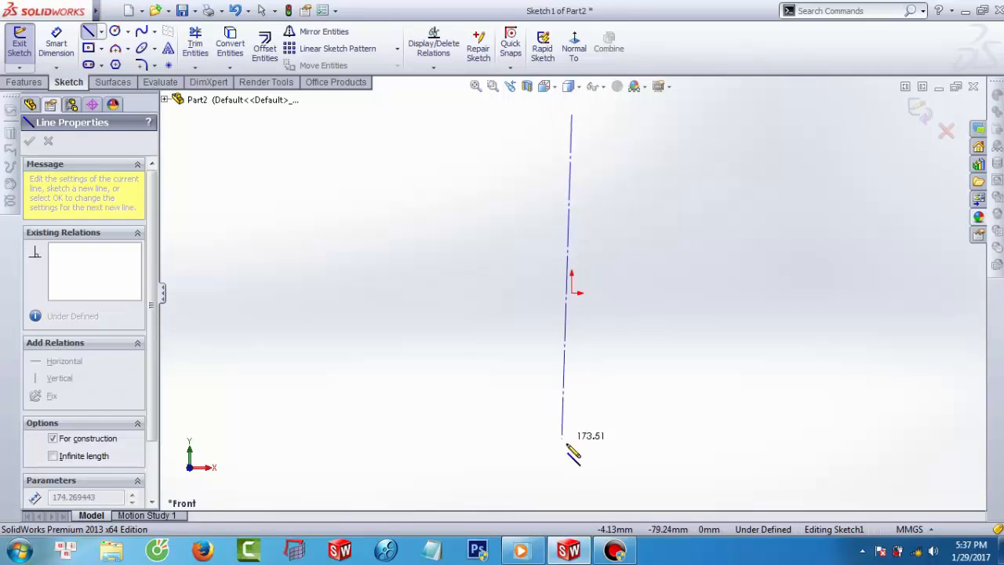
Sketch a nearly vertical centerline about 183 mm long, passing close to the origin
{"action": "left_click", "coordinate": [573, 455]}
{"action": "right_click", "coordinate": [464, 389]}
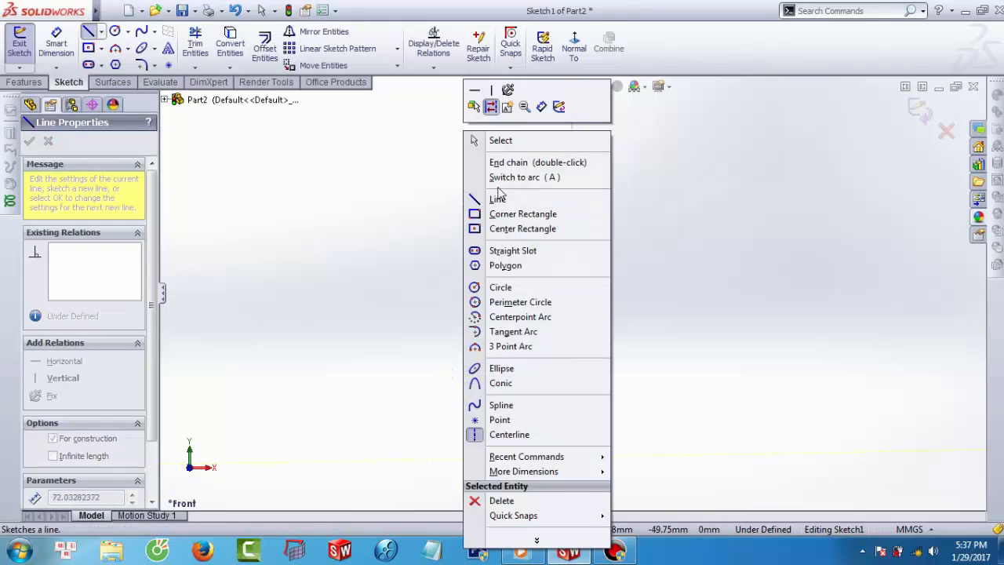
{"action": "left_click", "coordinate": [500, 143]}
{"action": "left_click", "coordinate": [668, 335]}
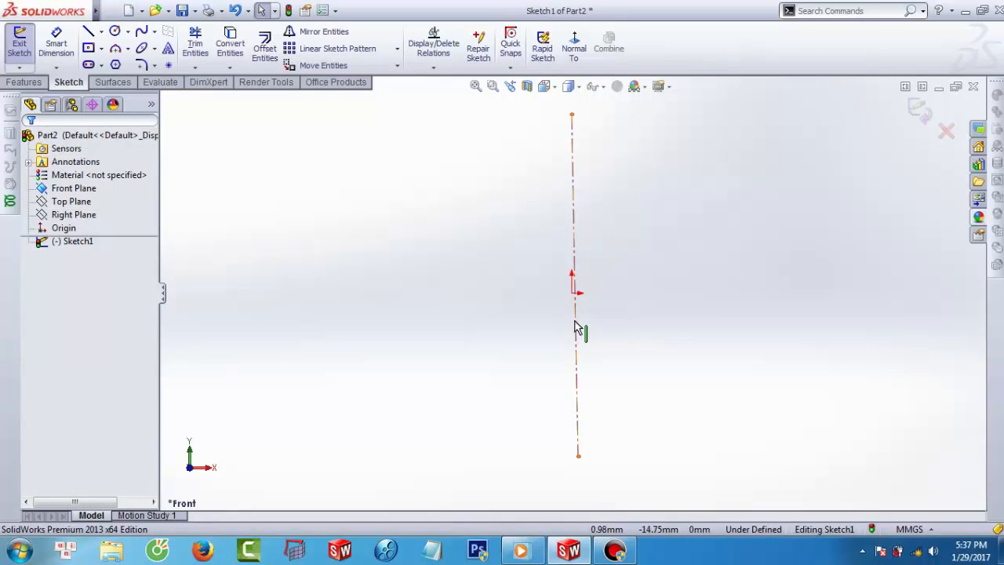
{"action": "left_click", "coordinate": [577, 328]}
{"action": "left_click", "coordinate": [618, 263]}
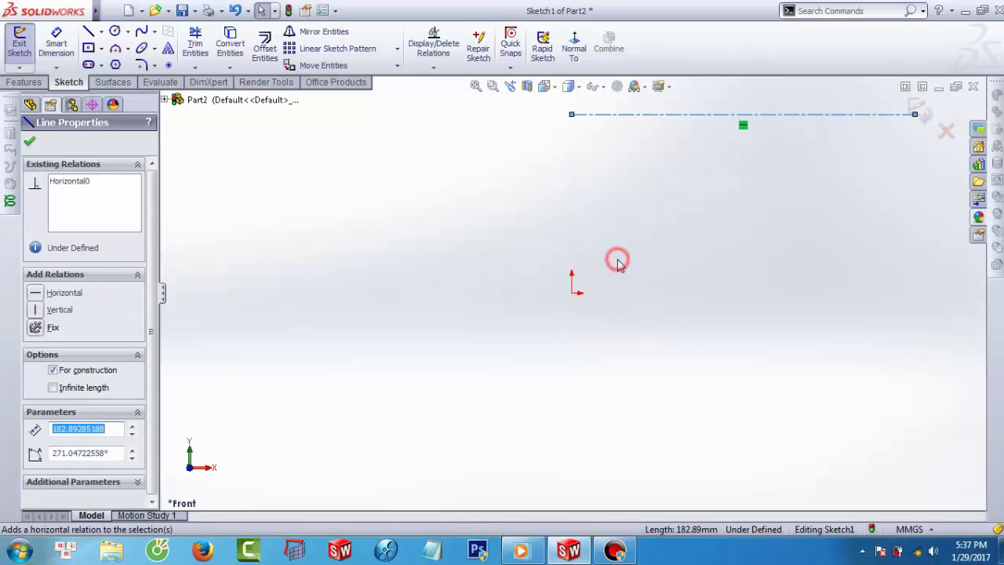
{"action": "left_click", "coordinate": [744, 126]}
{"action": "left_click", "coordinate": [74, 396]}
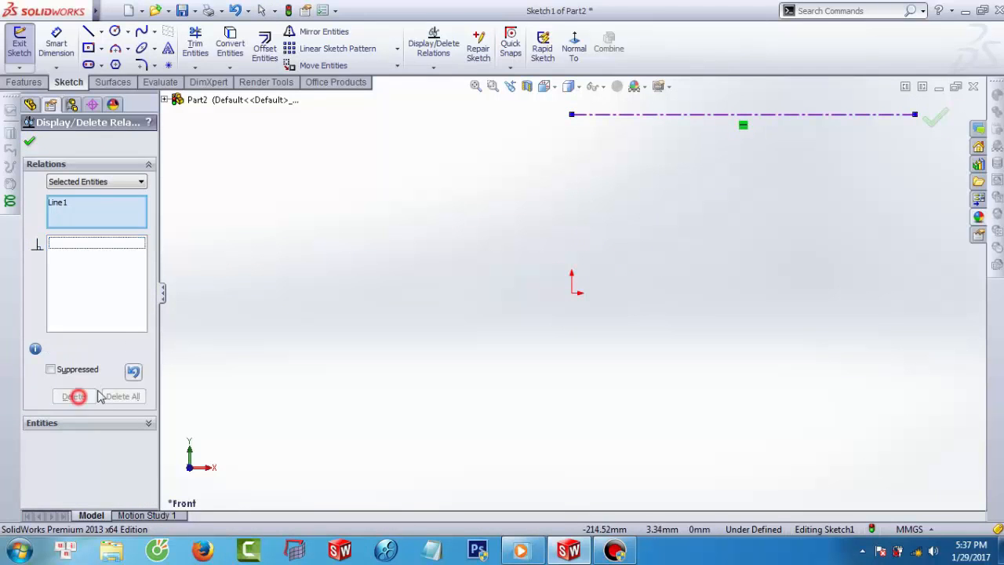
{"action": "left_click", "coordinate": [716, 117]}
{"action": "left_click", "coordinate": [717, 118]}
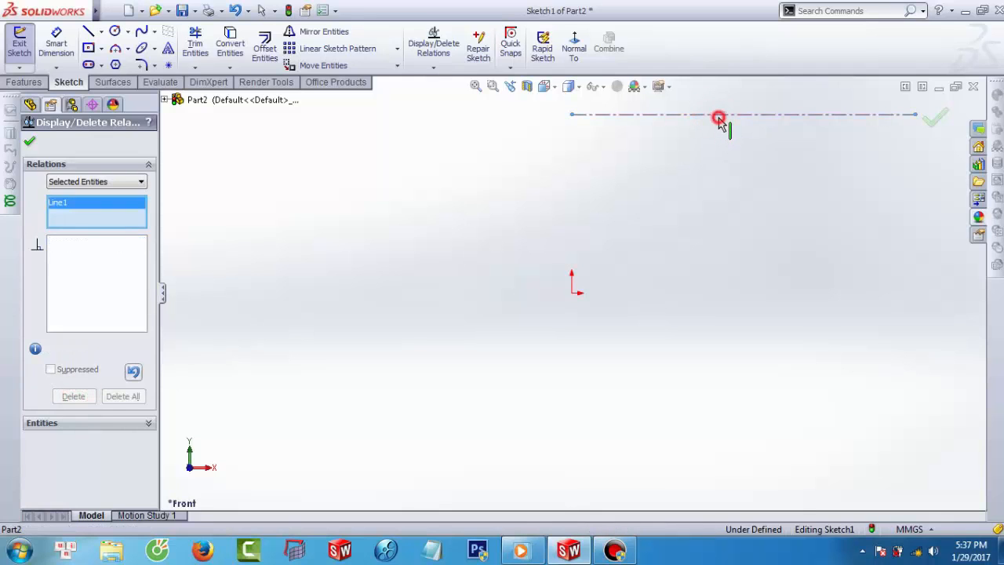
{"action": "left_click", "coordinate": [722, 122]}
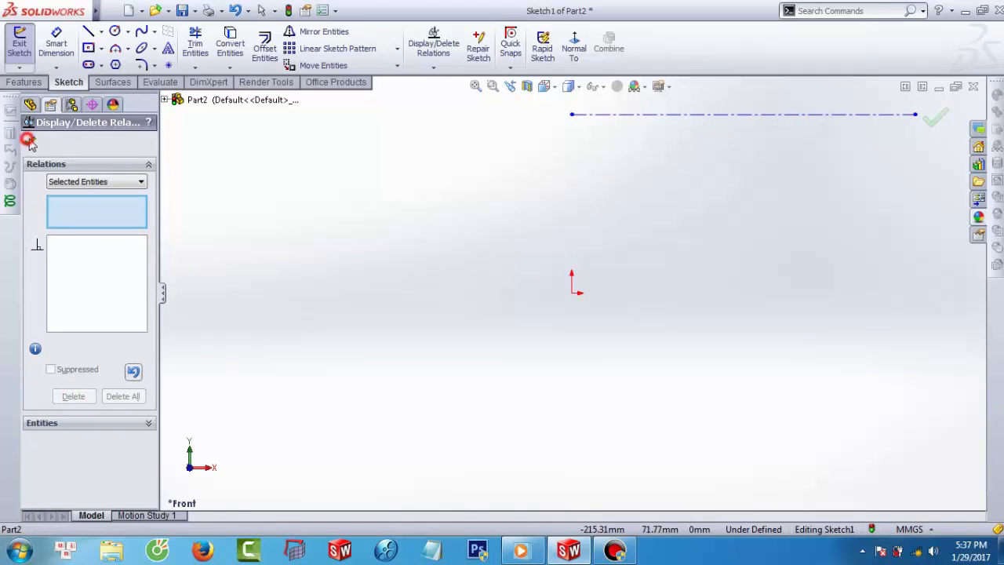
{"action": "left_click", "coordinate": [28, 141]}
{"action": "left_click", "coordinate": [373, 164]}
Make the centerline vertical and pull its lower endpoint down well below the origin
{"action": "left_click", "coordinate": [723, 117]}
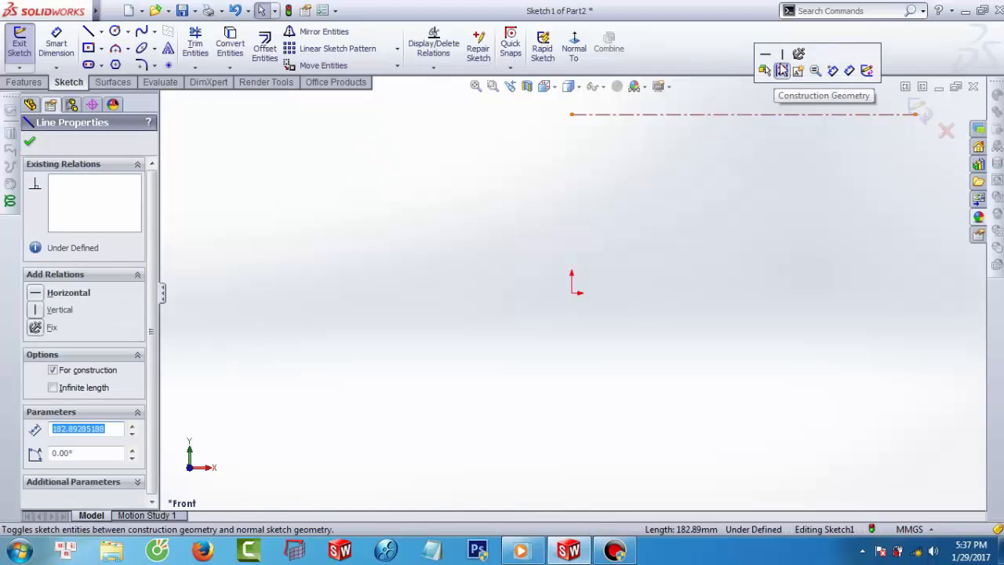
{"action": "left_click", "coordinate": [782, 56]}
{"action": "left_click", "coordinate": [683, 171]}
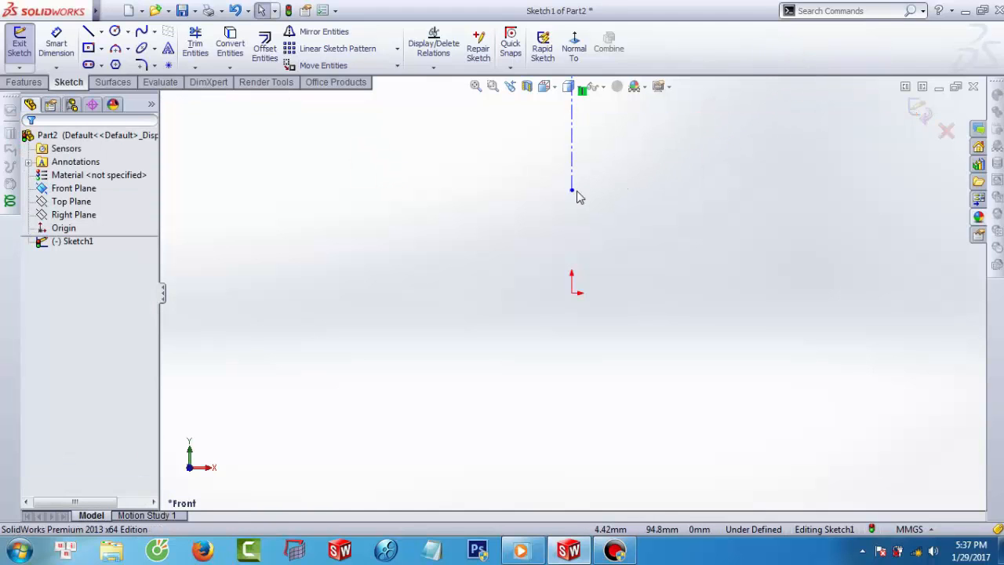
{"action": "left_click_drag", "start_coordinate": [571, 190], "coordinate": [561, 444]}
{"action": "left_click", "coordinate": [657, 265]}
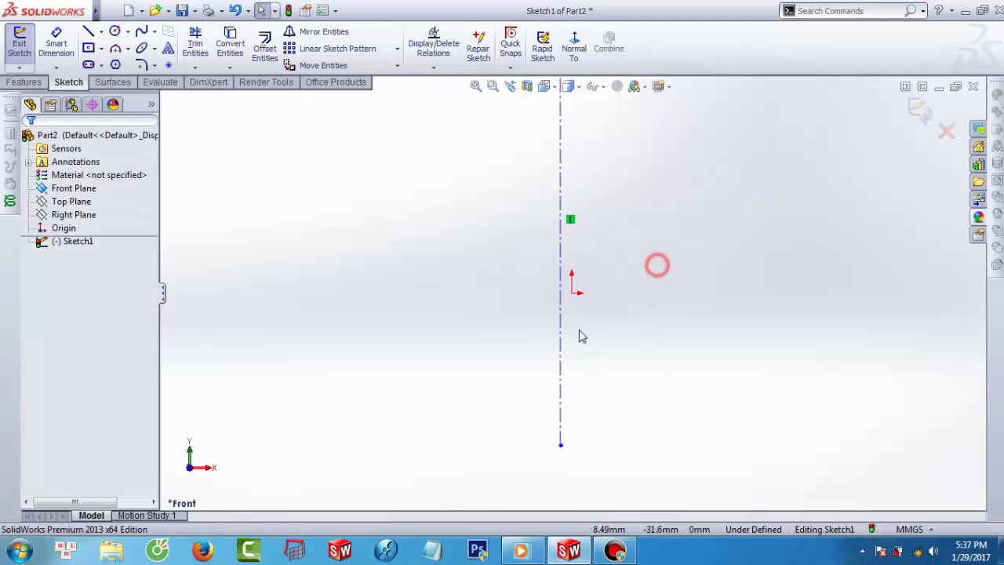
Make the centerline coincident with the origin and shorten it by pulling its upper endpoint down
{"action": "left_click", "coordinate": [572, 293]}
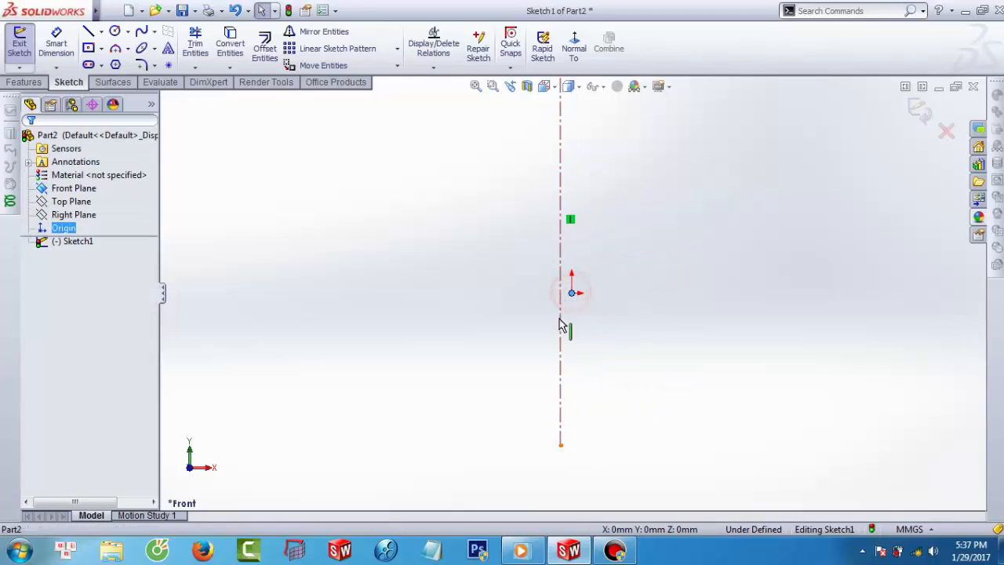
{"action": "left_click", "coordinate": [560, 316], "text": "ctrl"}
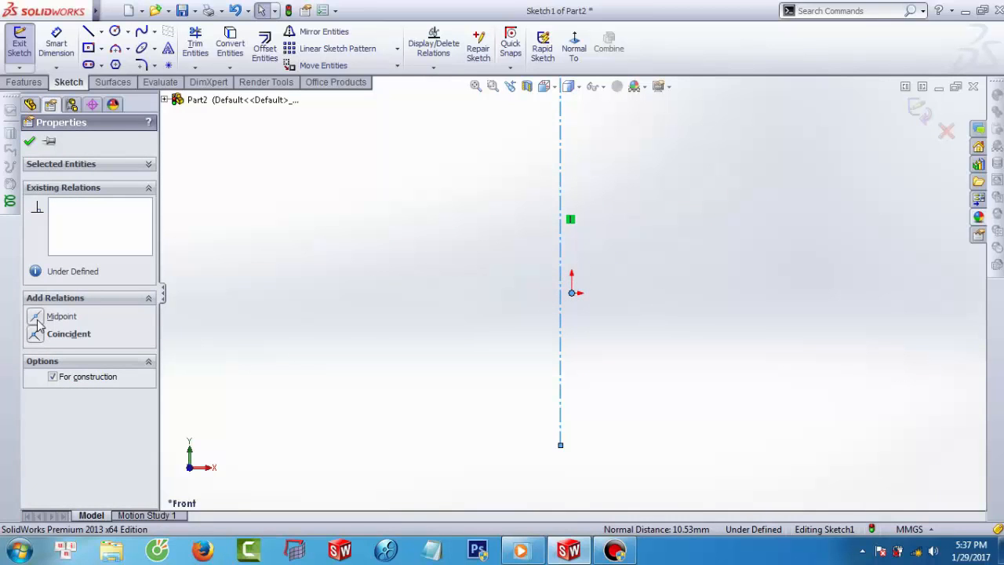
{"action": "left_click", "coordinate": [66, 333]}
{"action": "left_click", "coordinate": [29, 141]}
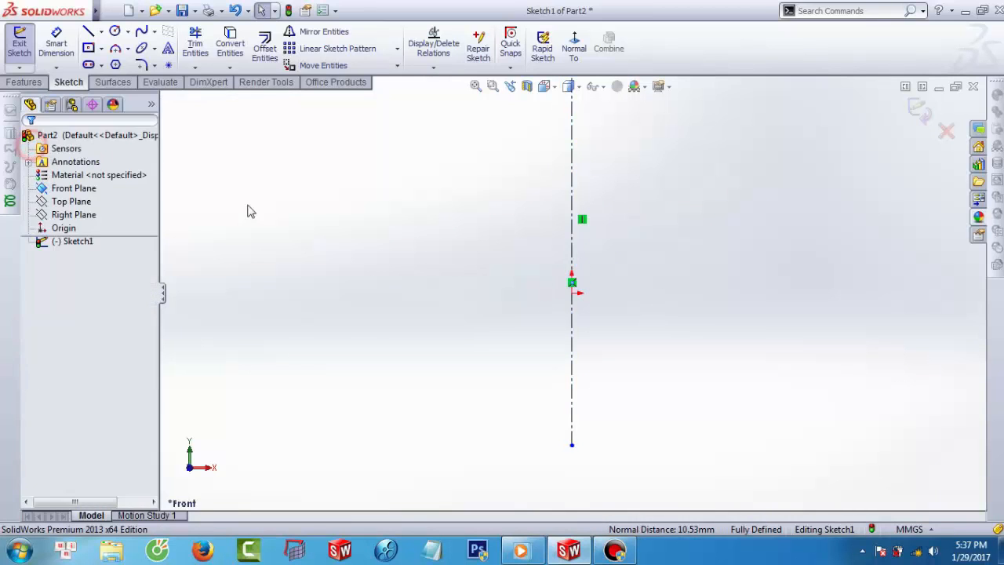
{"action": "left_click_drag", "start_coordinate": [573, 151], "coordinate": [572, 196]}
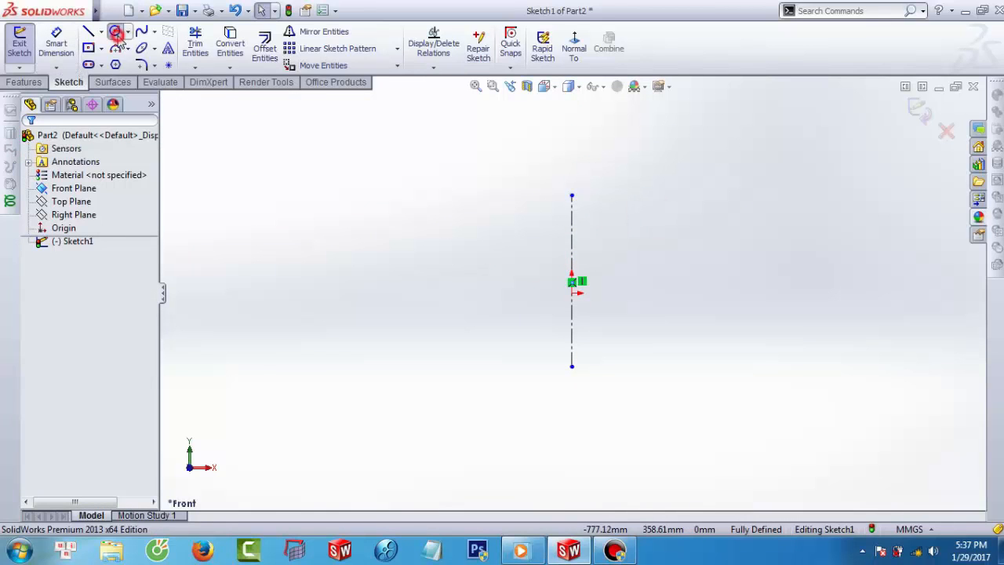
Sketch a circle centred on the origin, about 234 mm in diameter
{"action": "left_click", "coordinate": [116, 33]}
{"action": "scroll", "coordinate": [572, 291], "scroll_direction": "down", "scroll_amount": 3}
{"action": "left_click", "coordinate": [576, 297]}
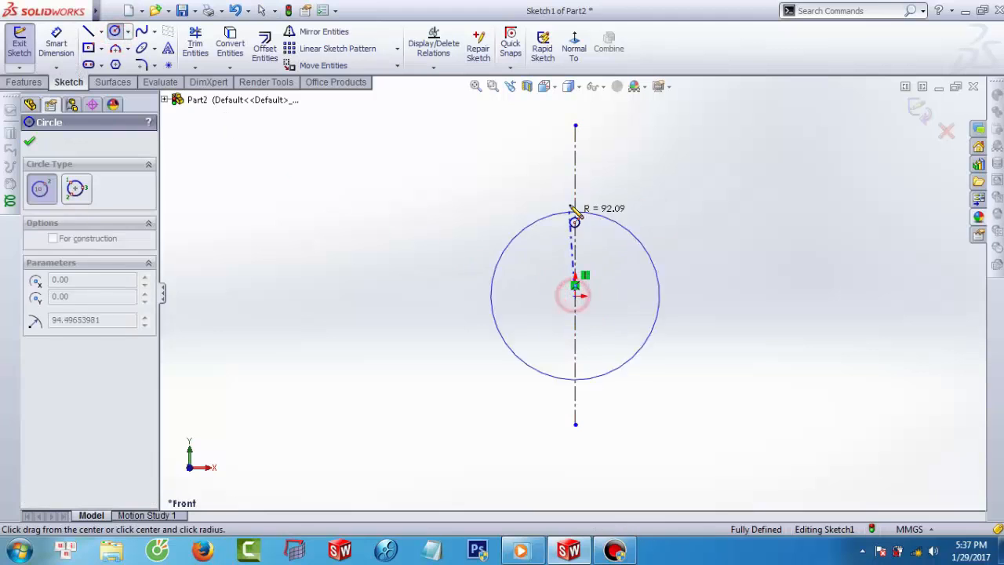
{"action": "left_click", "coordinate": [575, 189]}
{"action": "left_click", "coordinate": [29, 141]}
Dimension the circle's diameter as 210 mm
{"action": "left_click", "coordinate": [56, 43]}
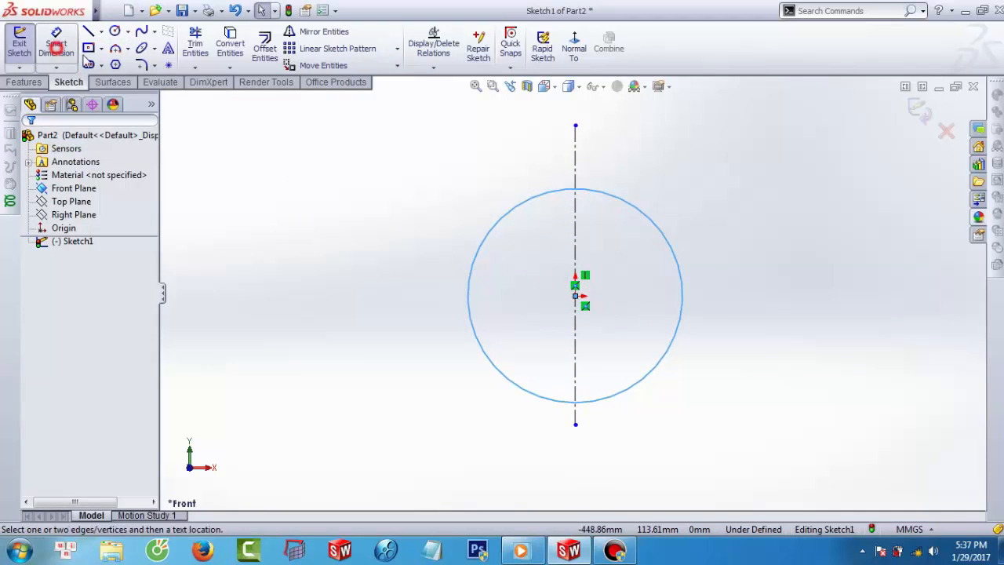
{"action": "left_click", "coordinate": [657, 226]}
{"action": "left_click", "coordinate": [710, 236]}
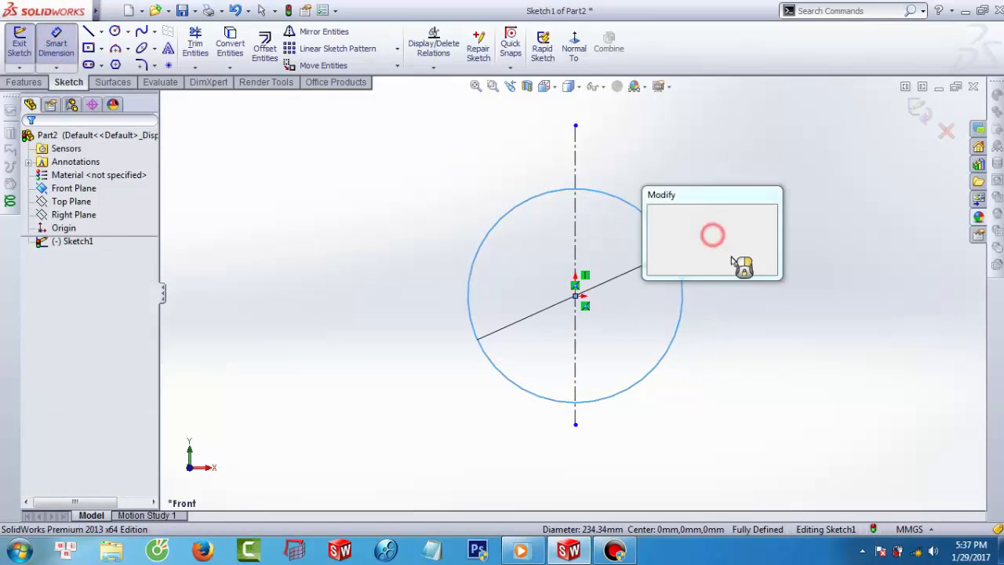
{"action": "type", "text": "210"}
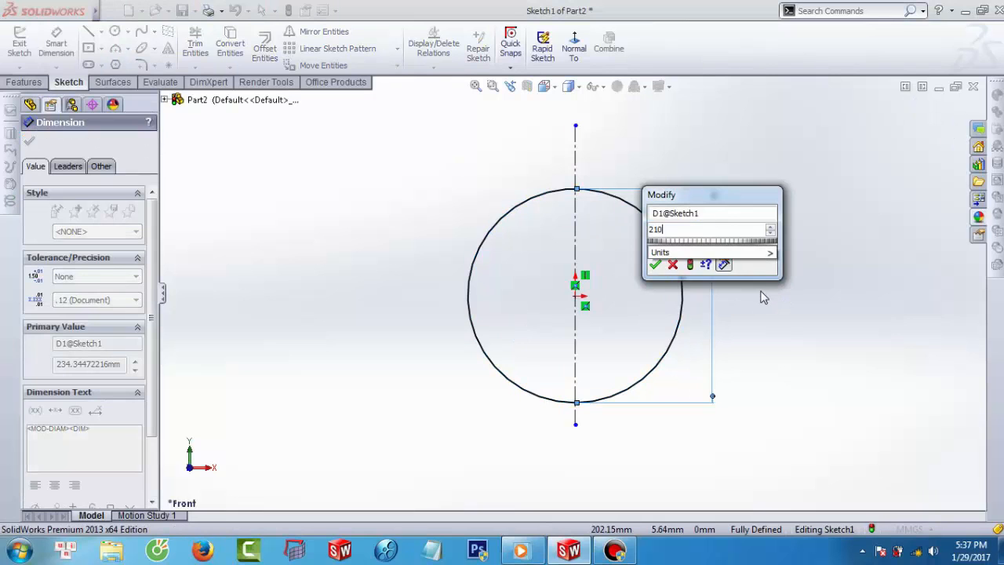
{"action": "key", "text": "Return"}
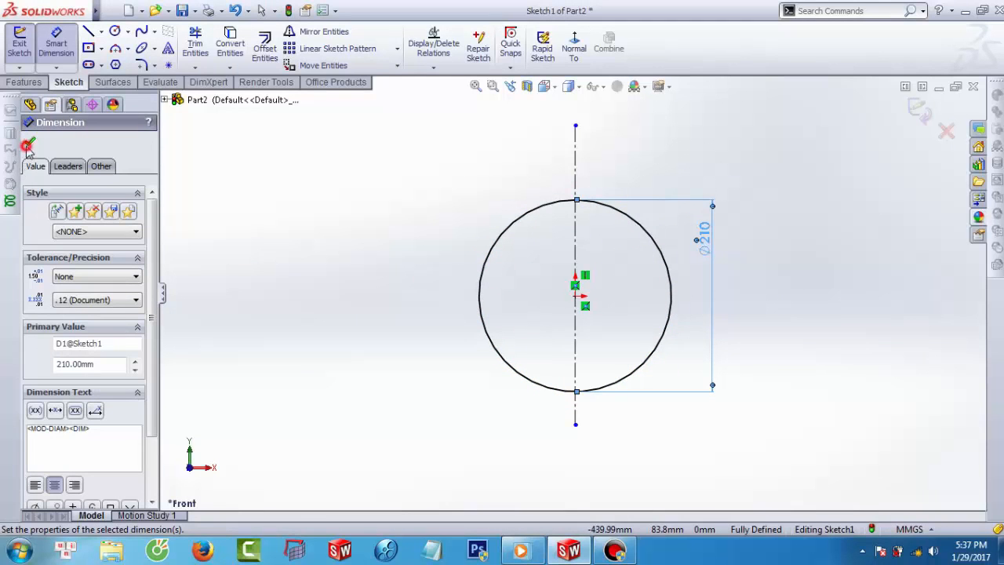
{"action": "left_click", "coordinate": [27, 145]}
Trim away the left half of the circle at the vertical centerline
{"action": "left_click", "coordinate": [195, 44]}
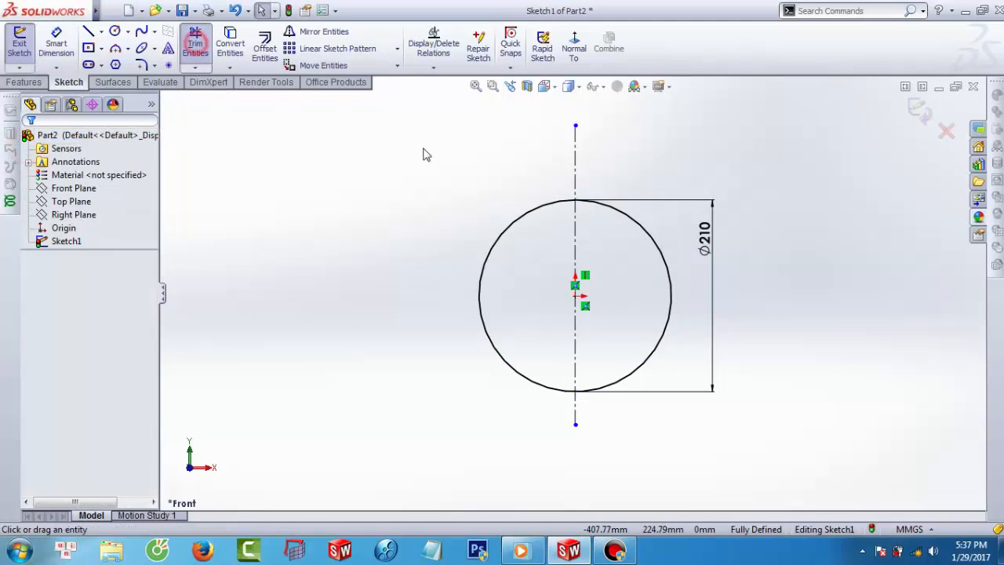
{"action": "left_click", "coordinate": [504, 246]}
{"action": "left_click", "coordinate": [29, 140]}
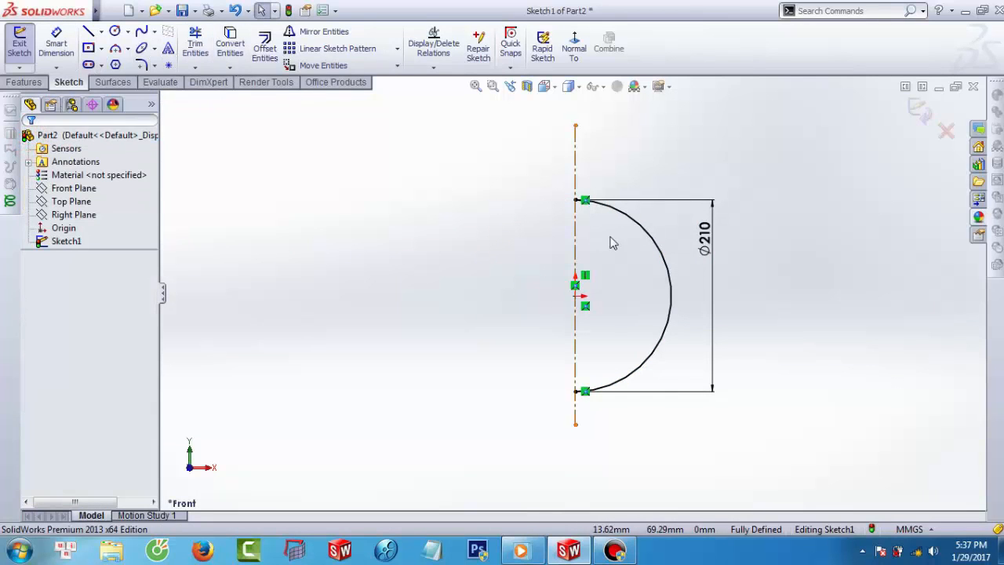
Offset the remaining semicircular arc inward by 2 mm
{"action": "scroll", "coordinate": [613, 243], "scroll_direction": "down", "scroll_amount": 1}
{"action": "left_click", "coordinate": [273, 68]}
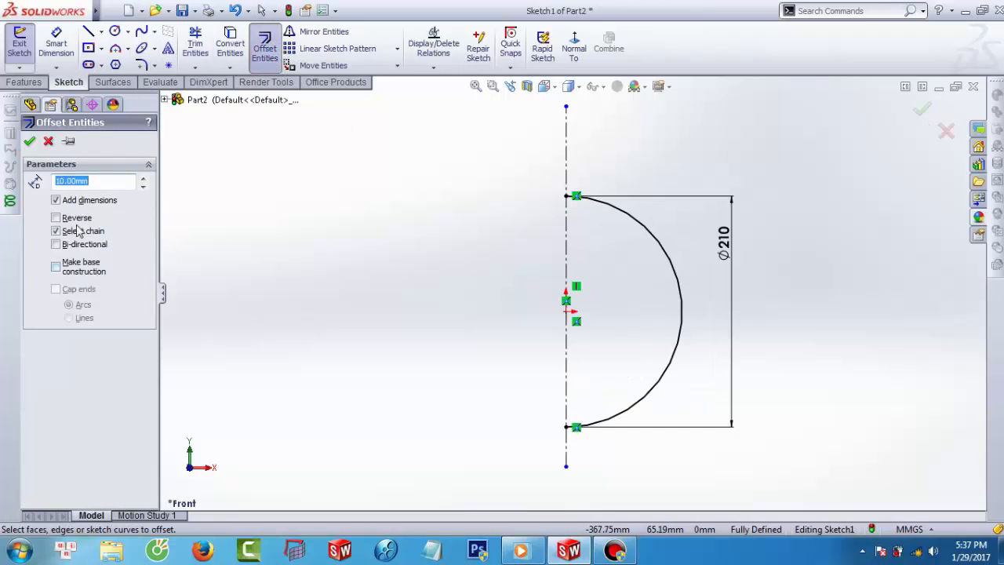
{"action": "left_click", "coordinate": [650, 287]}
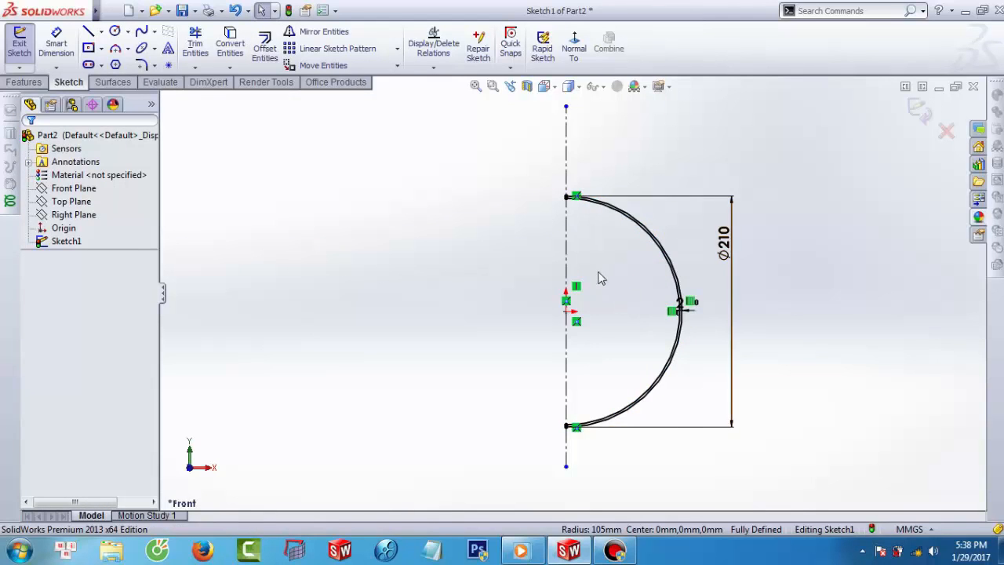
Close the thin profile with short vertical lines joining the two arcs' upper and lower endpoints
{"action": "scroll", "coordinate": [576, 216], "scroll_direction": "down", "scroll_amount": 2}
{"action": "scroll", "coordinate": [561, 219], "scroll_direction": "down", "scroll_amount": 3}
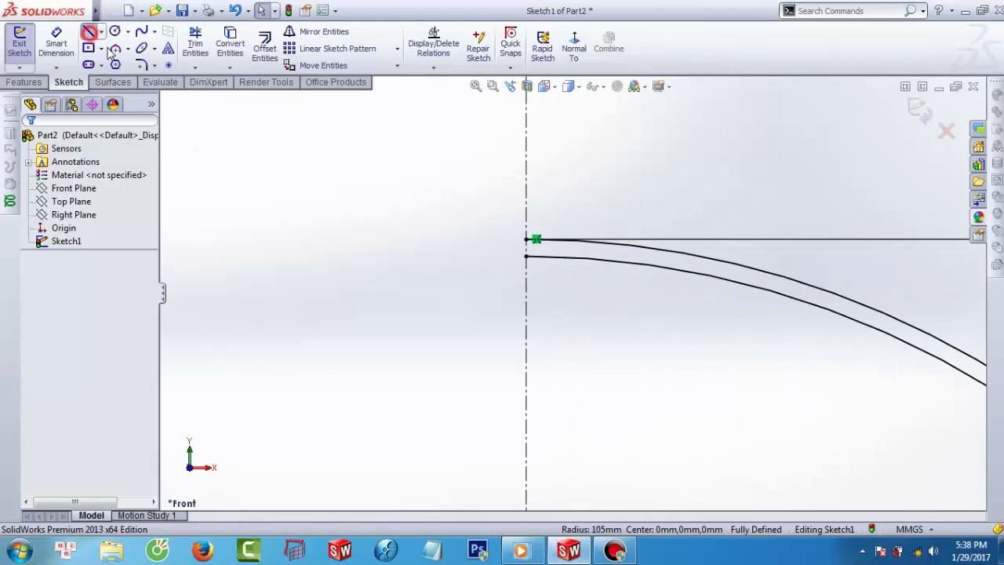
{"action": "left_click_drag", "start_coordinate": [526, 256], "coordinate": [525, 240]}
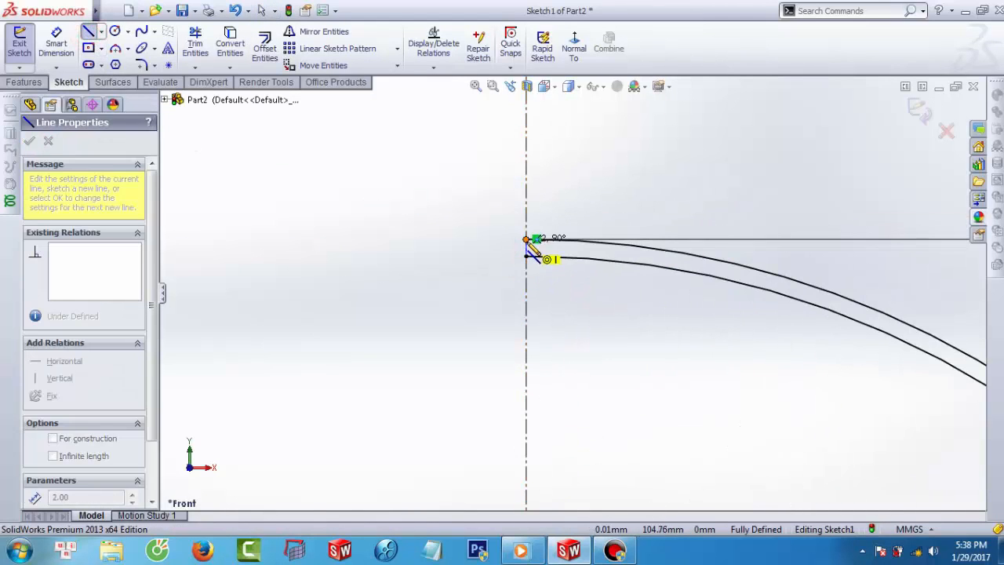
{"action": "scroll", "coordinate": [470, 302], "scroll_direction": "up", "scroll_amount": 5}
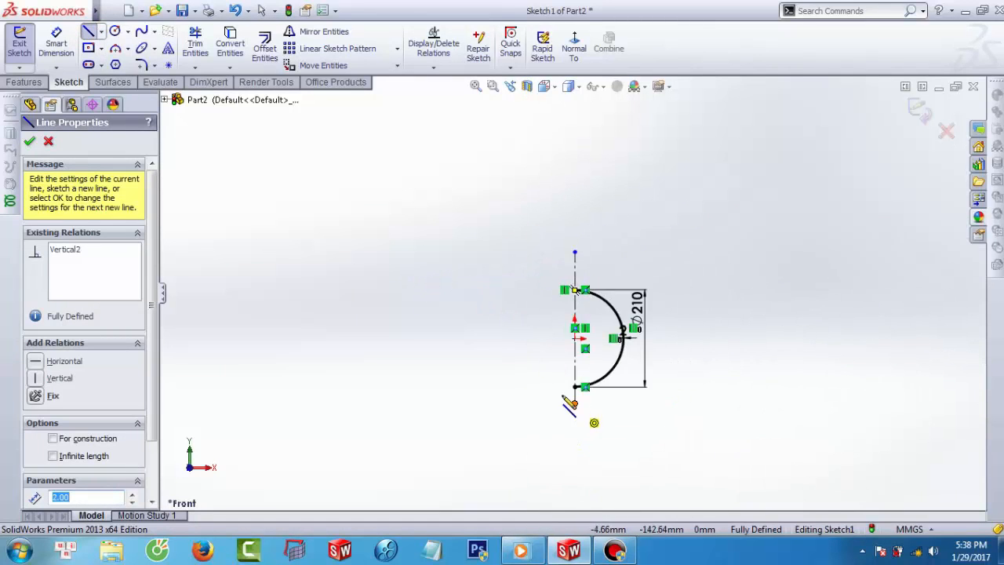
{"action": "scroll", "coordinate": [593, 354], "scroll_direction": "down", "scroll_amount": 5}
{"action": "scroll", "coordinate": [610, 210], "scroll_direction": "down", "scroll_amount": 3}
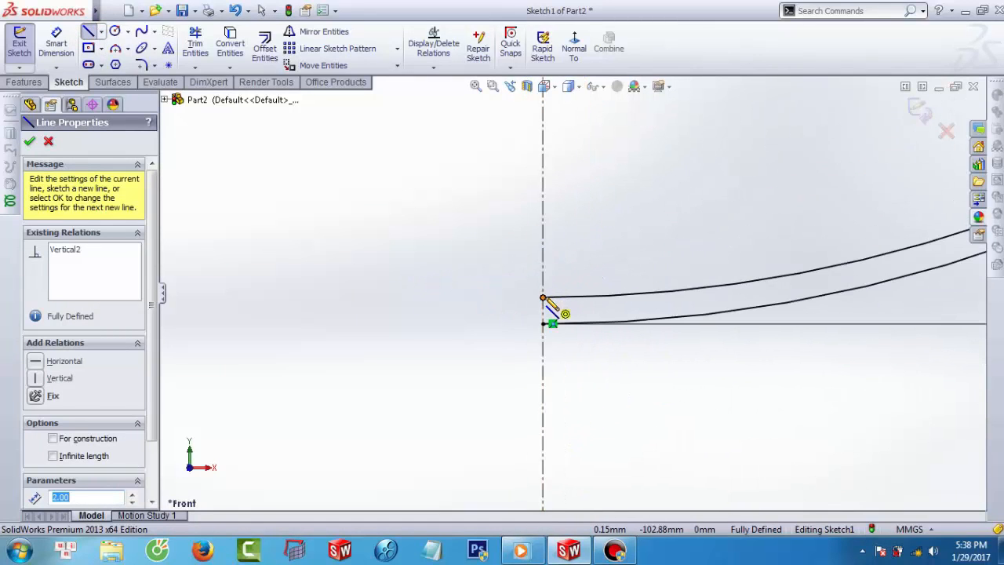
{"action": "left_click", "coordinate": [544, 297]}
{"action": "left_click", "coordinate": [543, 322]}
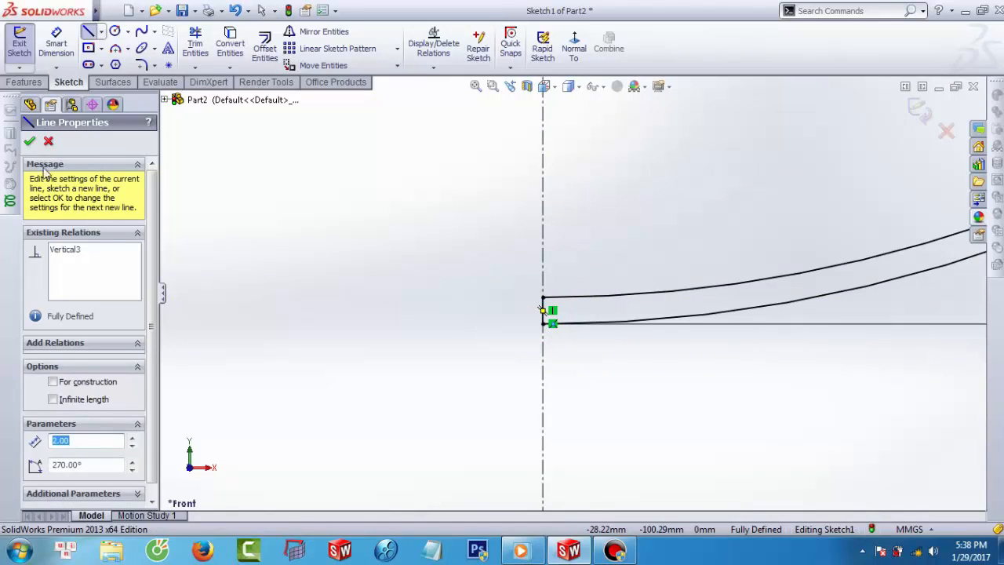
{"action": "left_click", "coordinate": [31, 143]}
{"action": "scroll", "coordinate": [526, 271], "scroll_direction": "up", "scroll_amount": 6}
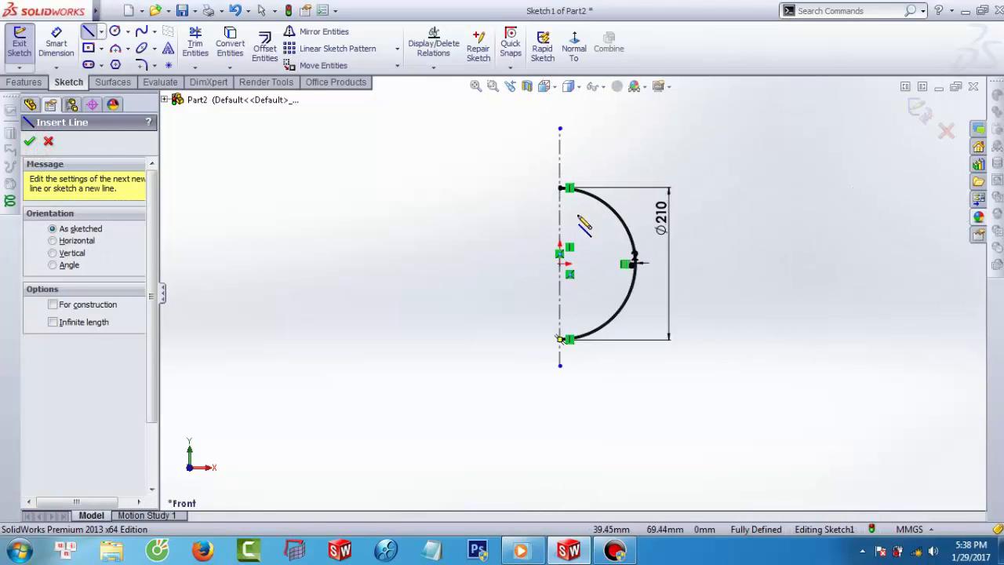
Exit the sketch and revolve the thin half-ring profile 360° about the centerline into a hollow ball
{"action": "left_click", "coordinate": [14, 49]}
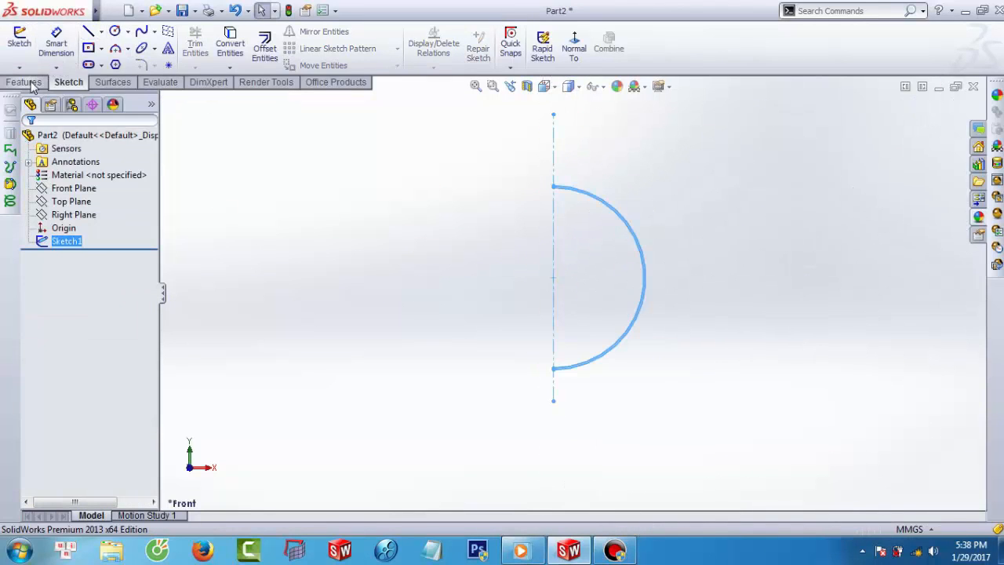
{"action": "left_click", "coordinate": [25, 83]}
{"action": "left_click", "coordinate": [69, 63]}
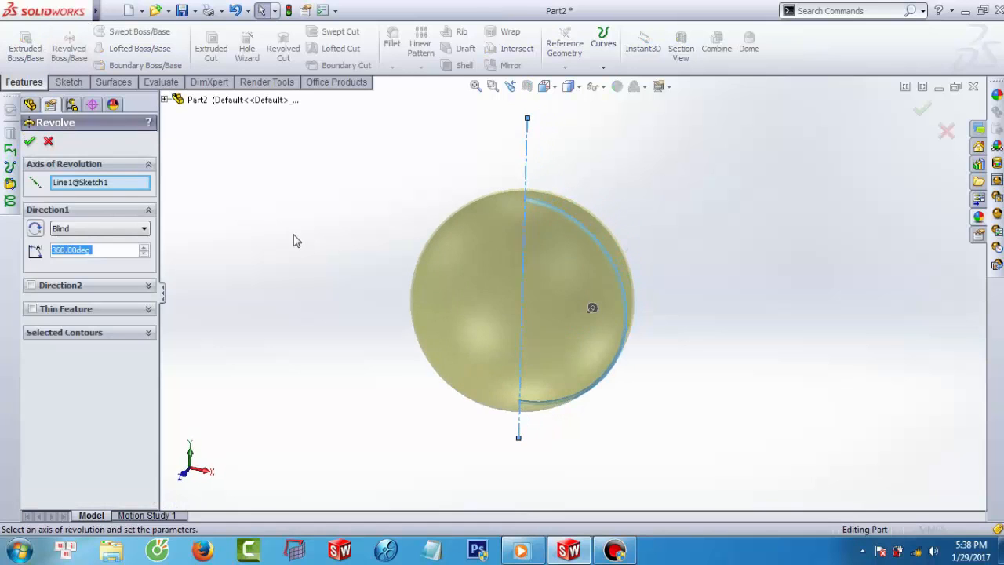
{"action": "left_click", "coordinate": [31, 143]}
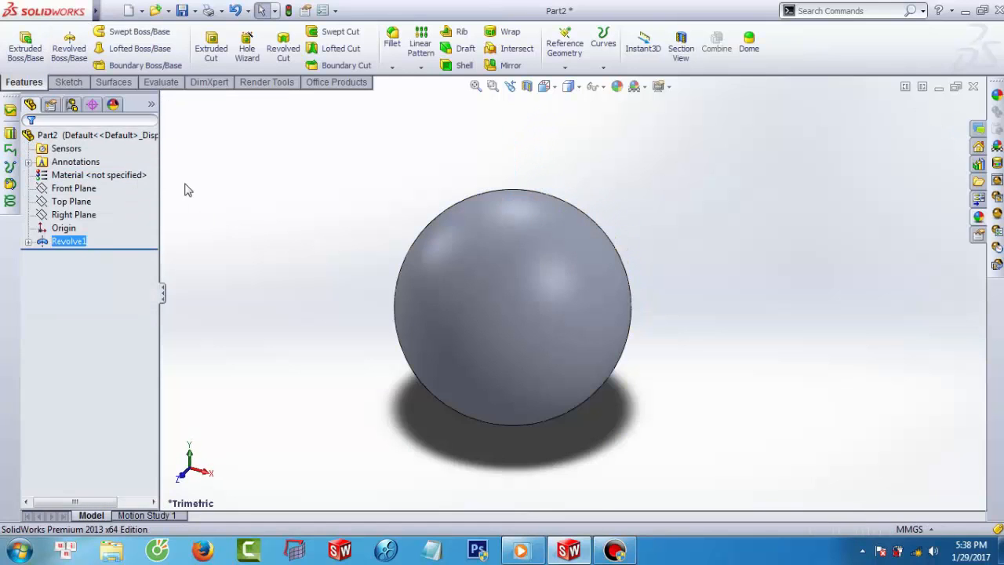
Start a sketch on the Front Plane and draw a line across the ball above its centre, ending on both sides of its outline
{"action": "left_click", "coordinate": [75, 202]}
{"action": "left_click", "coordinate": [74, 189]}
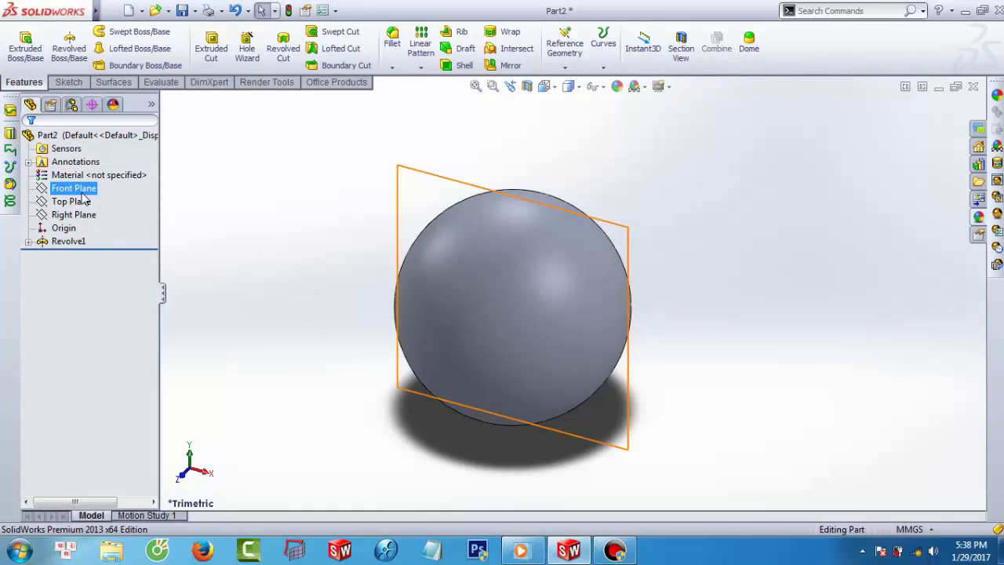
{"action": "right_click", "coordinate": [79, 189]}
{"action": "left_click", "coordinate": [96, 173]}
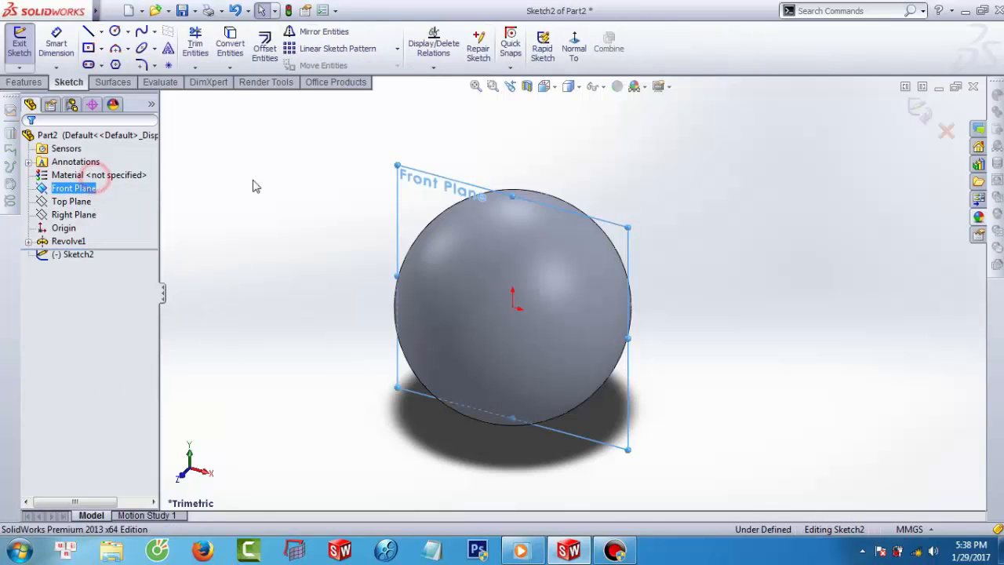
{"action": "left_click", "coordinate": [576, 50]}
{"action": "left_click", "coordinate": [253, 135]}
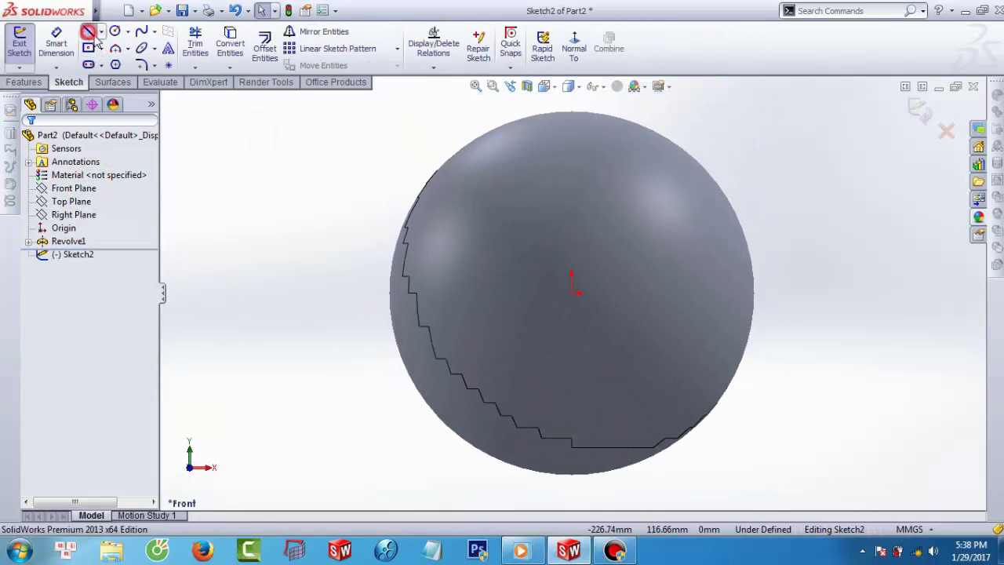
{"action": "left_click", "coordinate": [90, 33]}
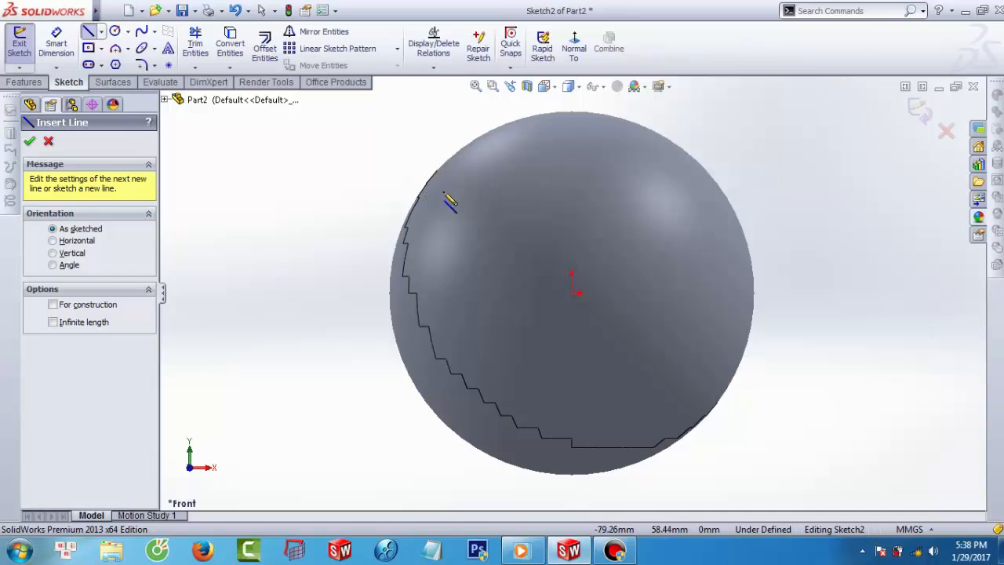
{"action": "left_click", "coordinate": [741, 228]}
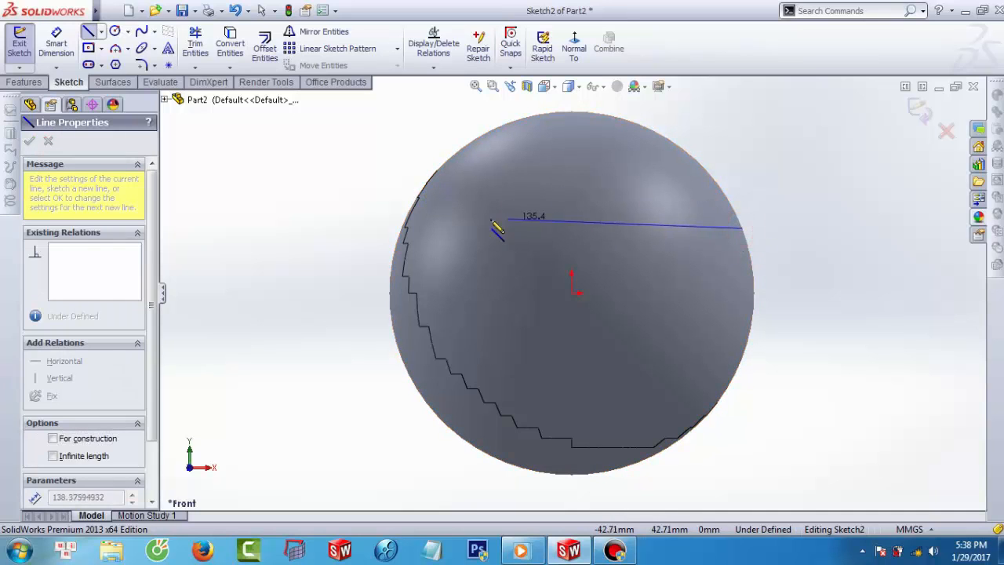
{"action": "left_click", "coordinate": [408, 218]}
{"action": "right_click", "coordinate": [295, 126]}
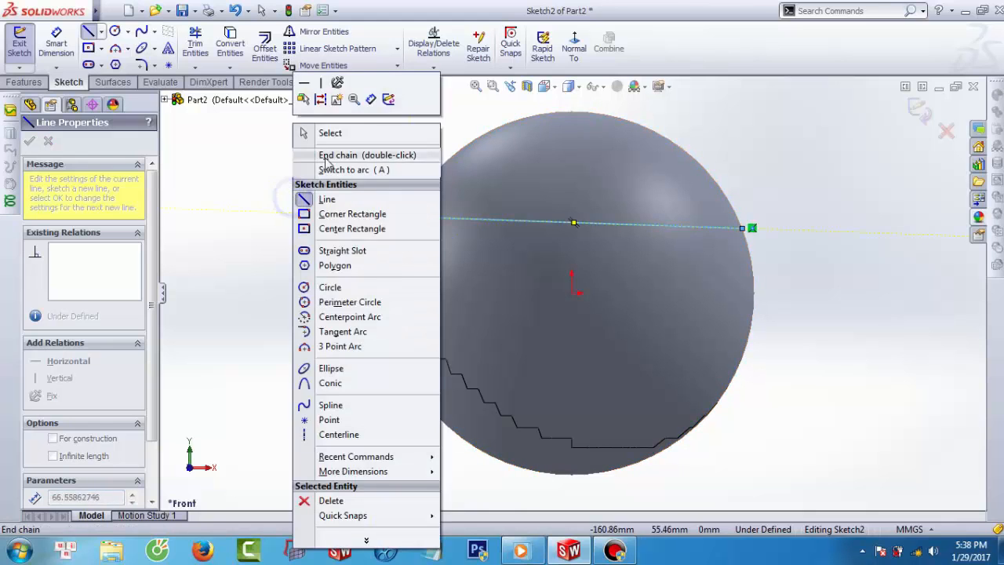
{"action": "left_click", "coordinate": [329, 132]}
Add a horizontal relation to the line crossing the ball
{"action": "left_click", "coordinate": [476, 219]}
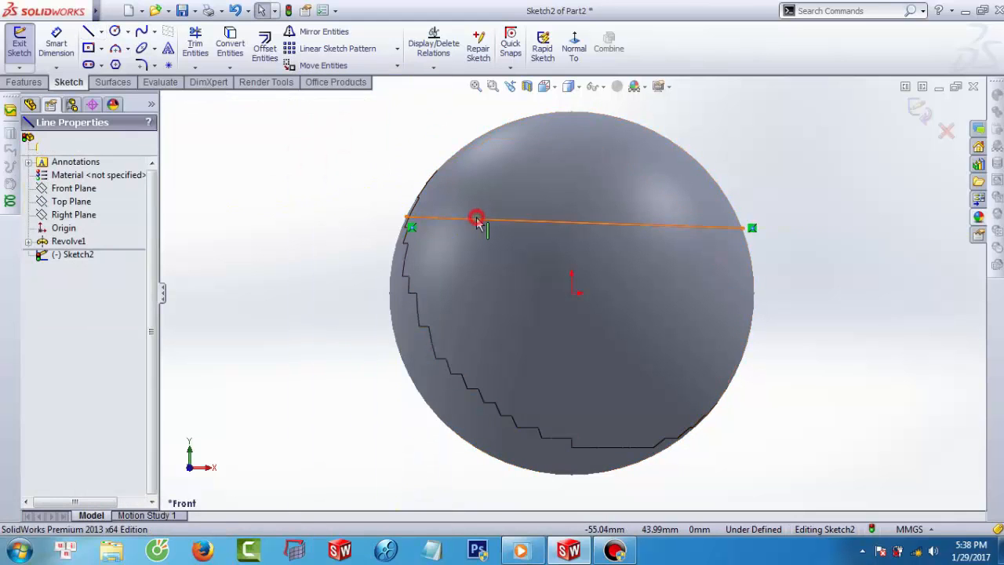
{"action": "left_click", "coordinate": [517, 155]}
{"action": "left_click", "coordinate": [285, 173]}
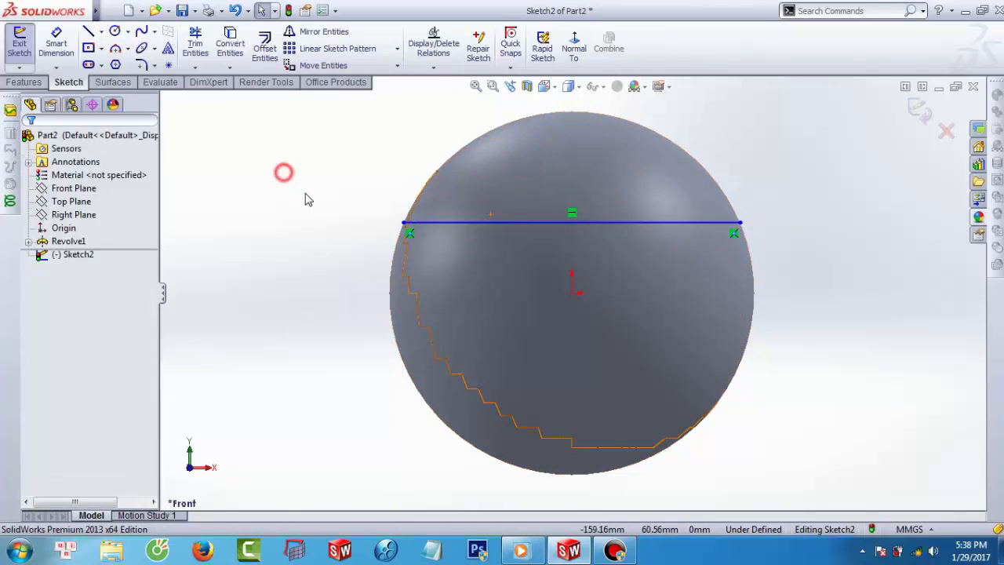
Draw two centerlines joining the horizontal line's left and right endpoints to the origin
{"action": "scroll", "coordinate": [576, 239], "scroll_direction": "up", "scroll_amount": 3}
{"action": "scroll", "coordinate": [472, 217], "scroll_direction": "down", "scroll_amount": 1}
{"action": "left_click", "coordinate": [101, 31]}
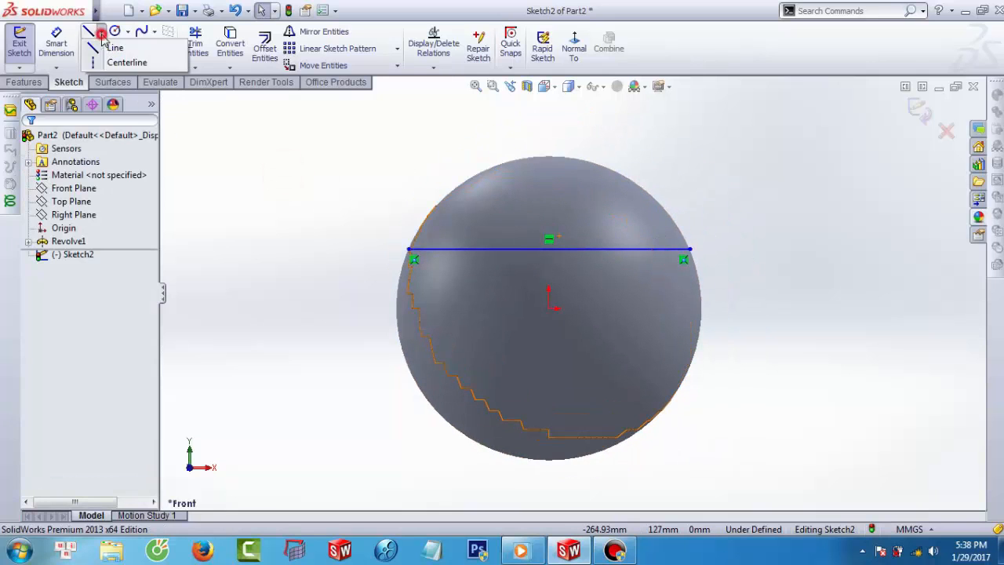
{"action": "left_click", "coordinate": [114, 61]}
{"action": "left_click", "coordinate": [408, 250]}
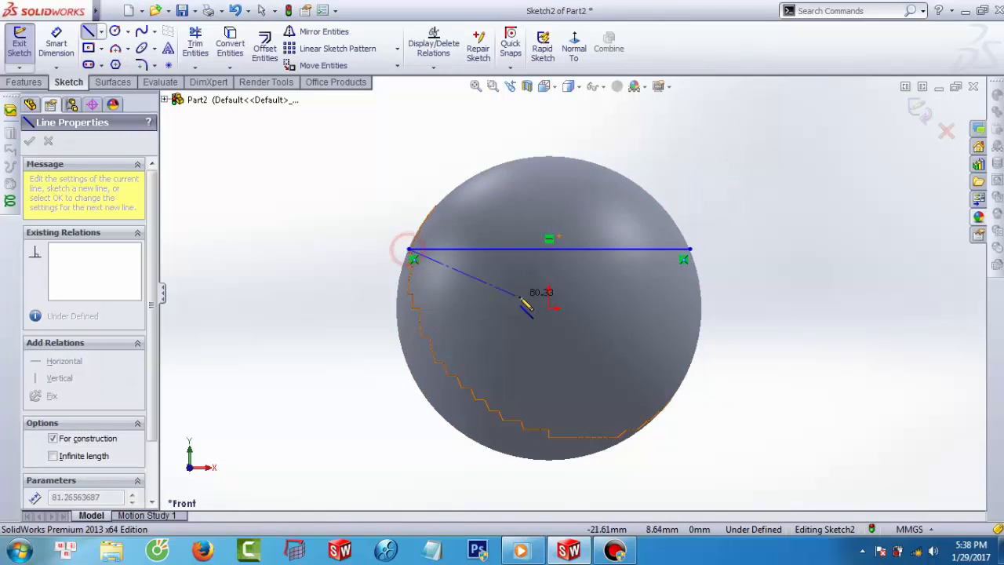
{"action": "left_click", "coordinate": [549, 309]}
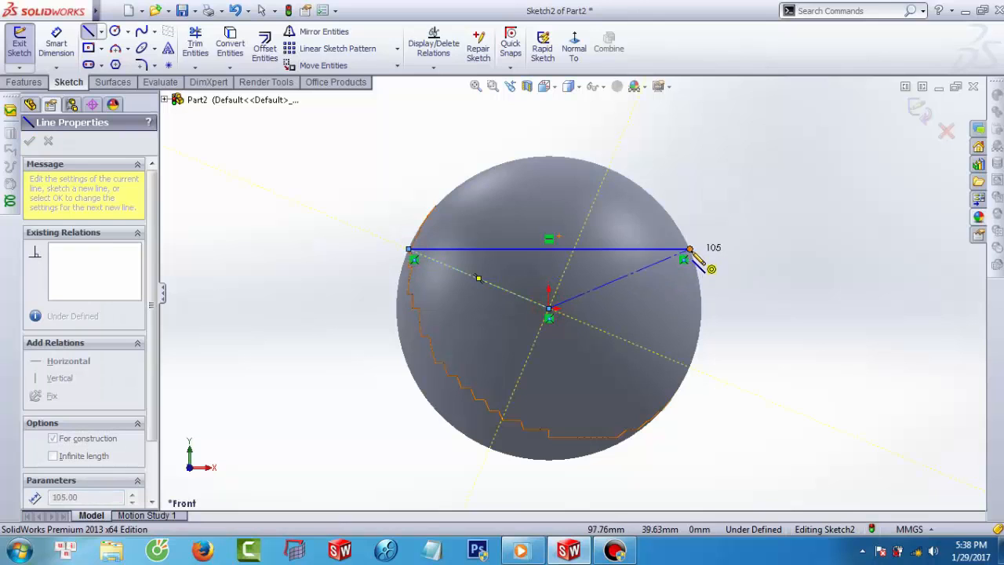
{"action": "right_click", "coordinate": [749, 277]}
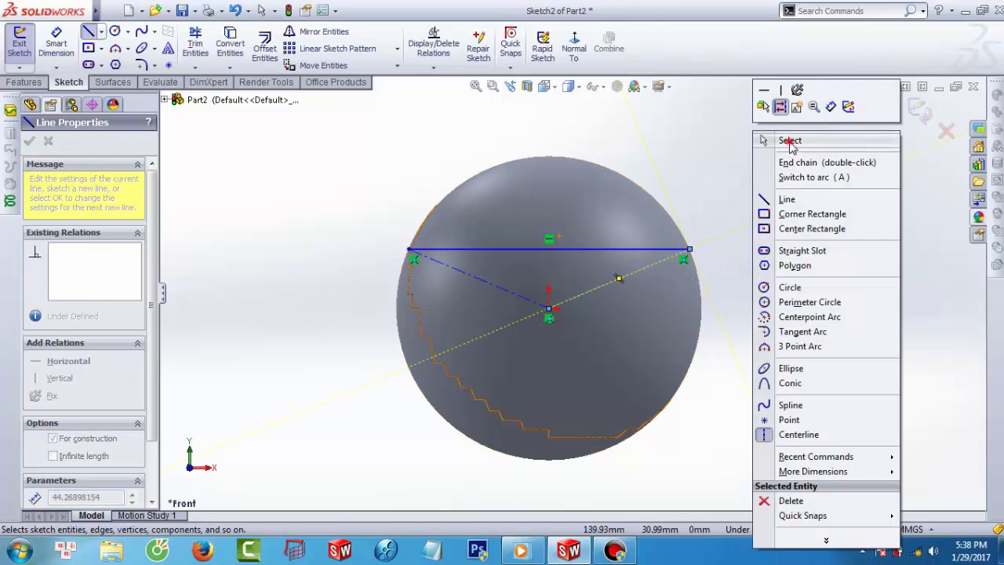
{"action": "left_click", "coordinate": [790, 142]}
Dimension the angle between the two centerlines at the origin as 109.47°
{"action": "left_click", "coordinate": [56, 57]}
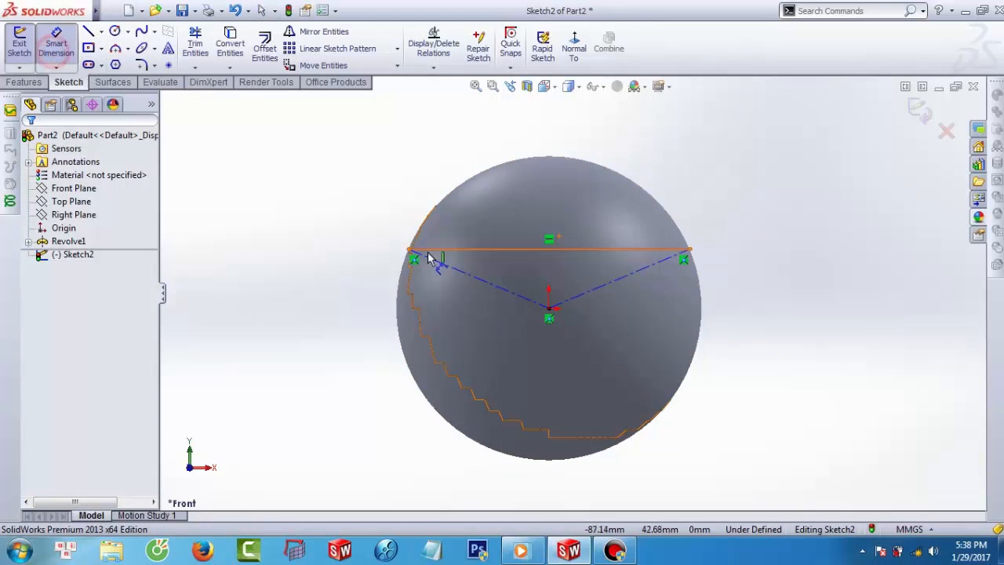
{"action": "left_click", "coordinate": [503, 290]}
{"action": "left_click", "coordinate": [582, 298]}
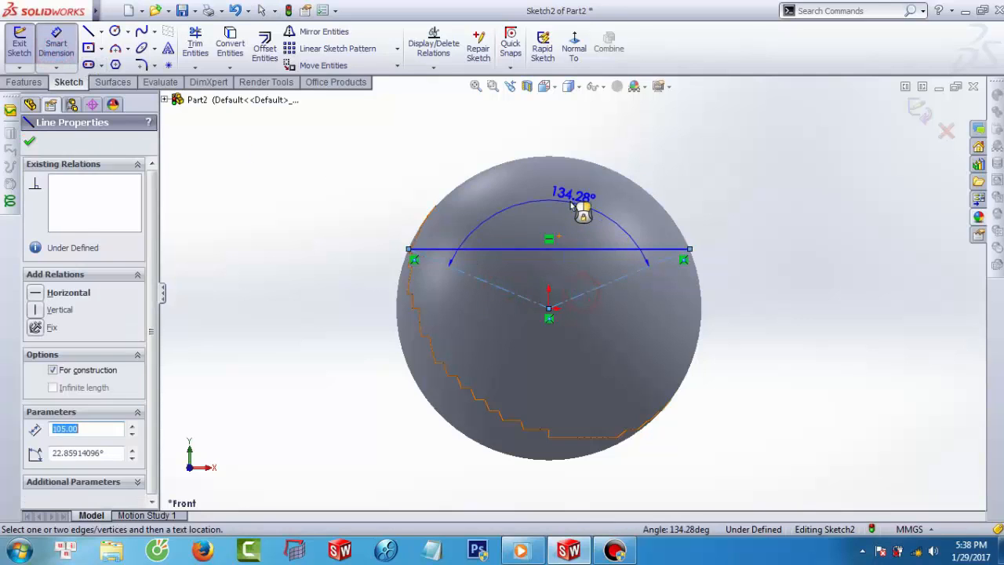
{"action": "left_click", "coordinate": [581, 212]}
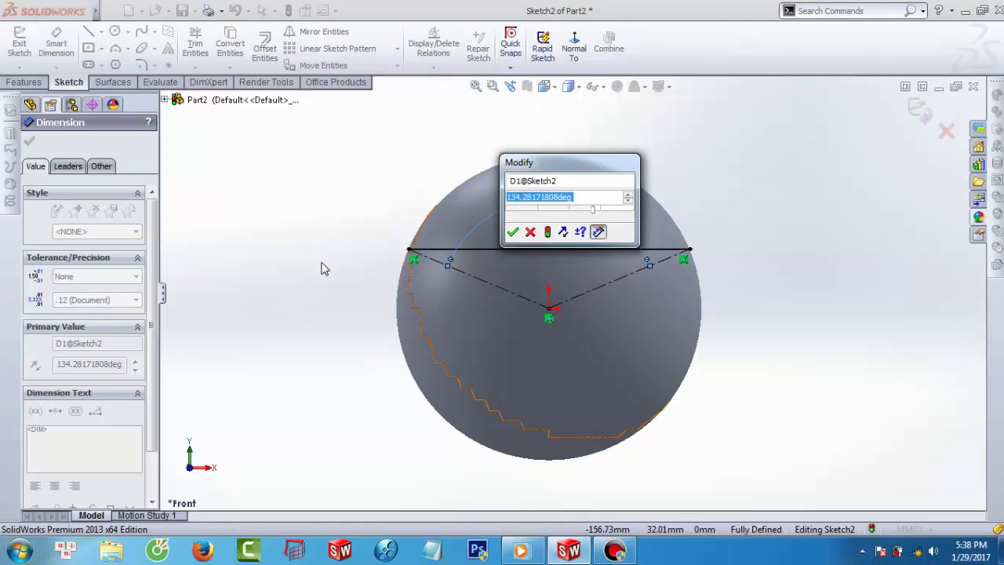
{"action": "type", "text": "109.47"}
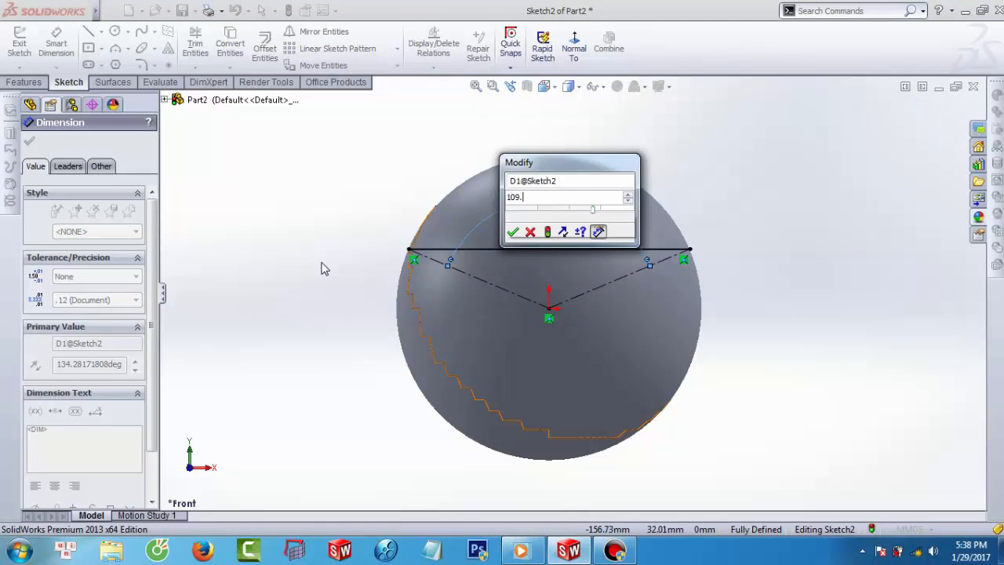
{"action": "key", "text": "Return"}
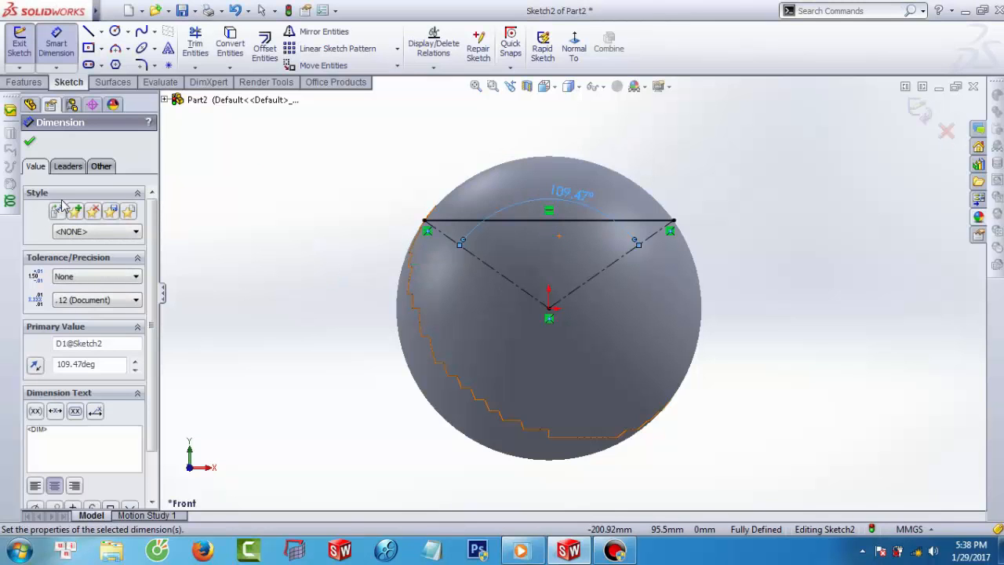
{"action": "left_click", "coordinate": [29, 141]}
Exit the sketch and cut off the ball's top cap with an Extruded Cut, Through All in both directions
{"action": "left_click", "coordinate": [19, 43]}
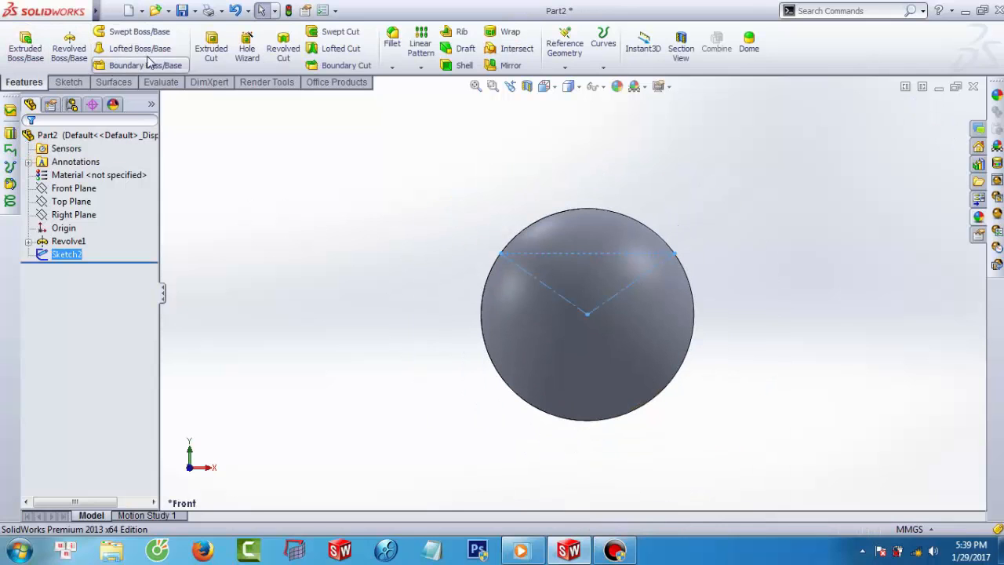
{"action": "left_click", "coordinate": [211, 49]}
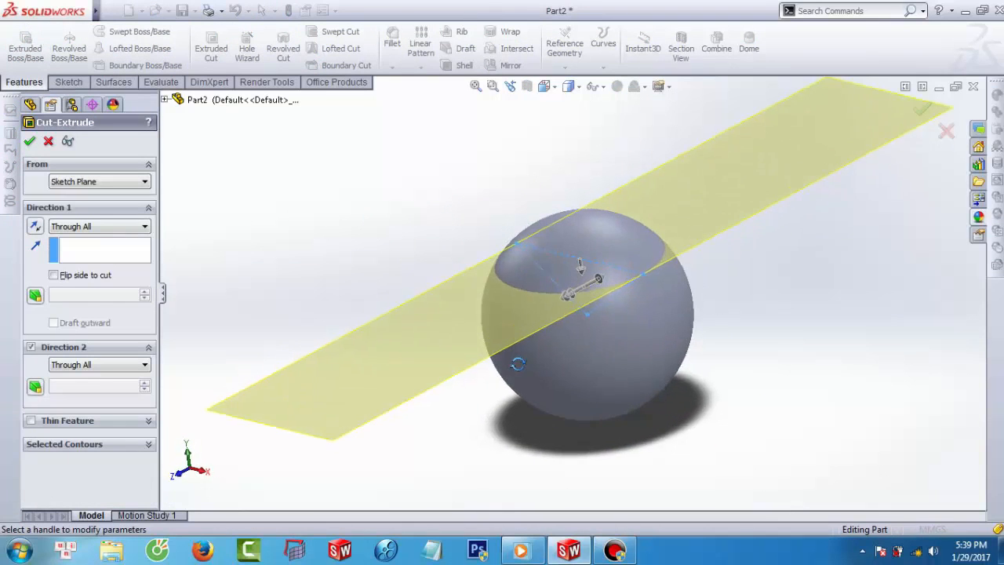
{"action": "left_click", "coordinate": [29, 141]}
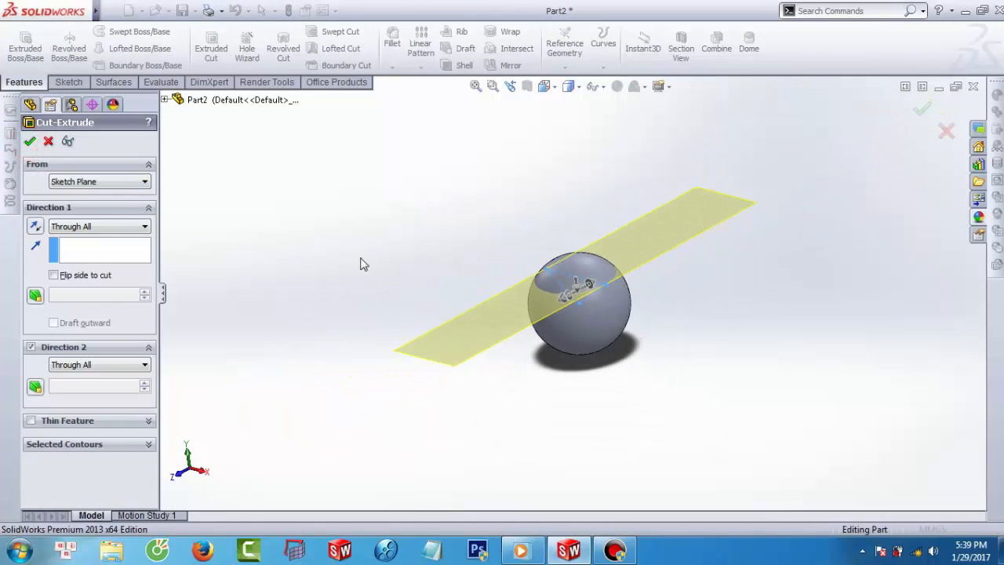
Start a sketch on the flat ring-shaped face left by the cut
{"action": "middle_click_drag", "start_coordinate": [538, 300], "coordinate": [578, 266]}
{"action": "scroll", "coordinate": [584, 266], "scroll_direction": "down", "scroll_amount": 10}
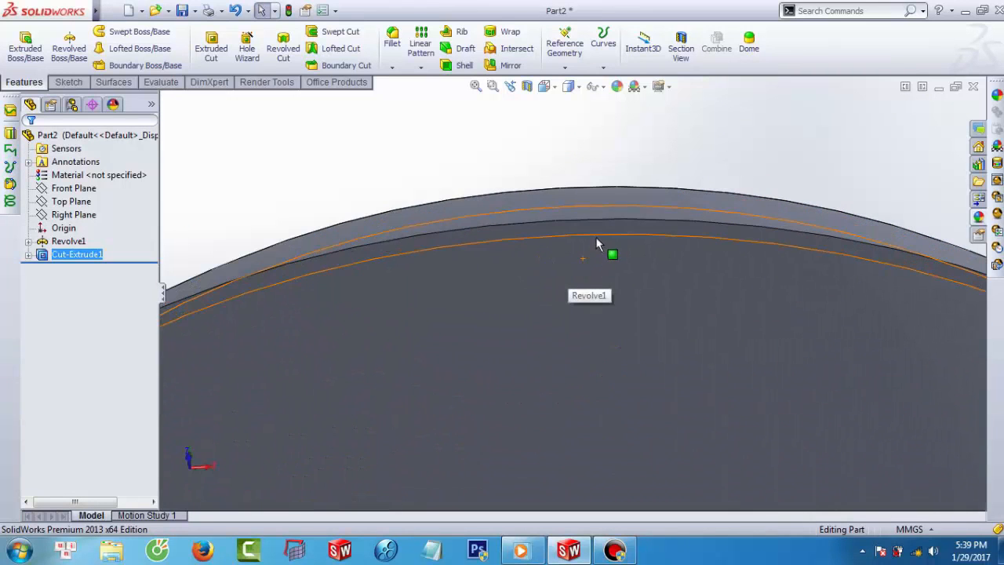
{"action": "left_click", "coordinate": [600, 235]}
{"action": "left_click", "coordinate": [651, 183]}
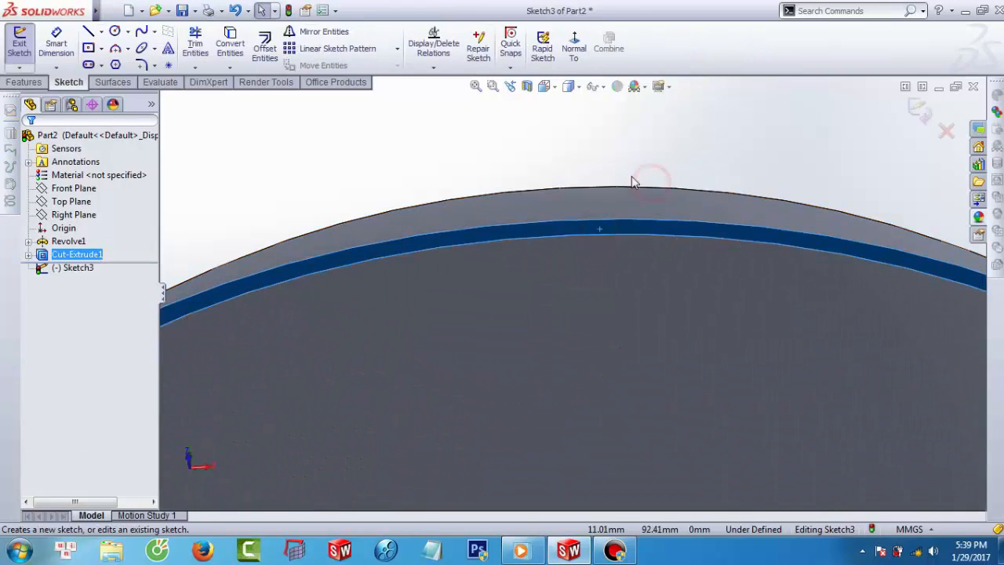
{"action": "left_click", "coordinate": [573, 49]}
{"action": "left_click", "coordinate": [268, 179]}
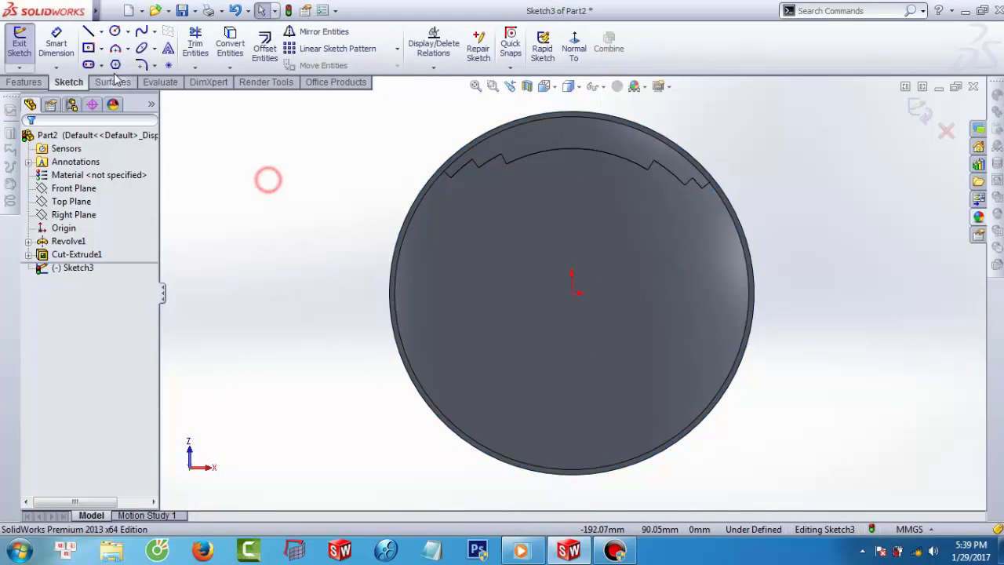
Draw a center rectangle from the origin with its upper-left corner on the ring's outer circular edge
{"action": "left_click", "coordinate": [88, 48]}
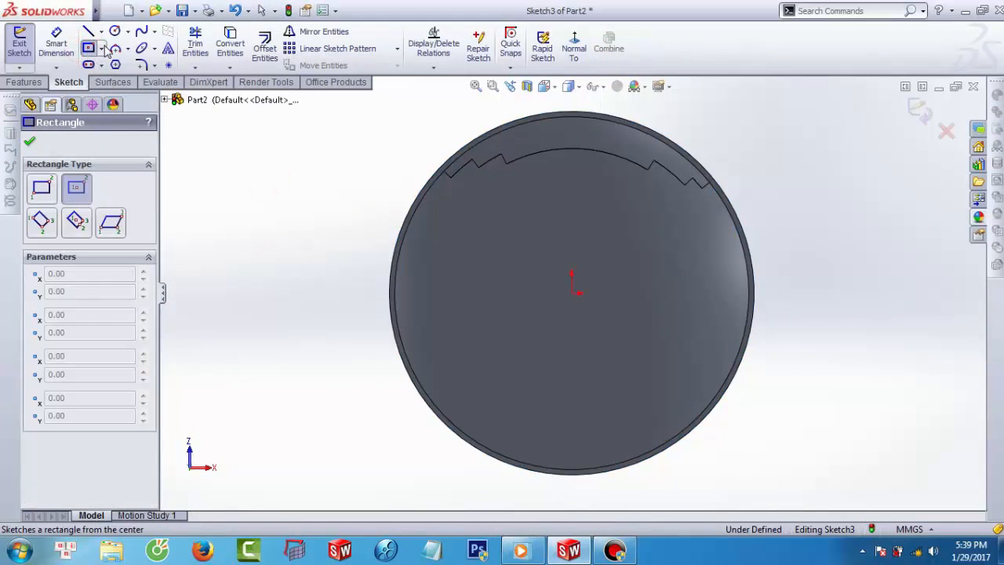
{"action": "left_click", "coordinate": [572, 293]}
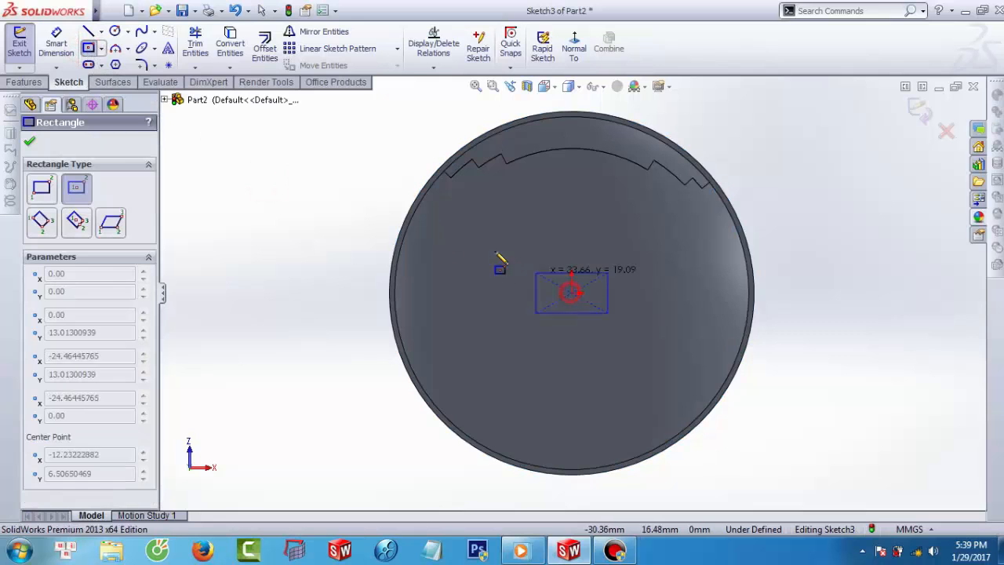
{"action": "scroll", "coordinate": [433, 225], "scroll_direction": "down", "scroll_amount": 3}
{"action": "left_click", "coordinate": [410, 177]}
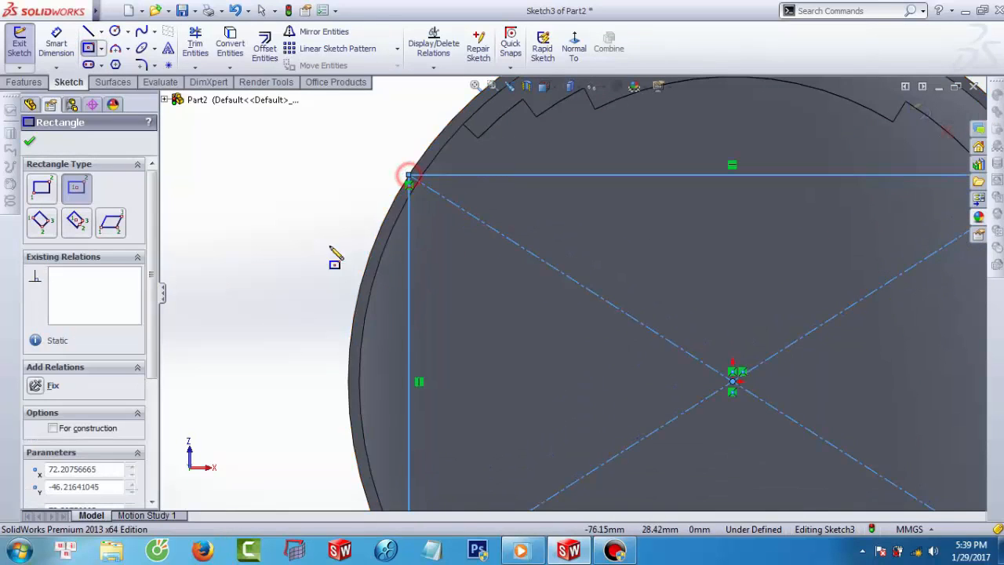
{"action": "left_click", "coordinate": [29, 142]}
{"action": "left_click", "coordinate": [212, 211]}
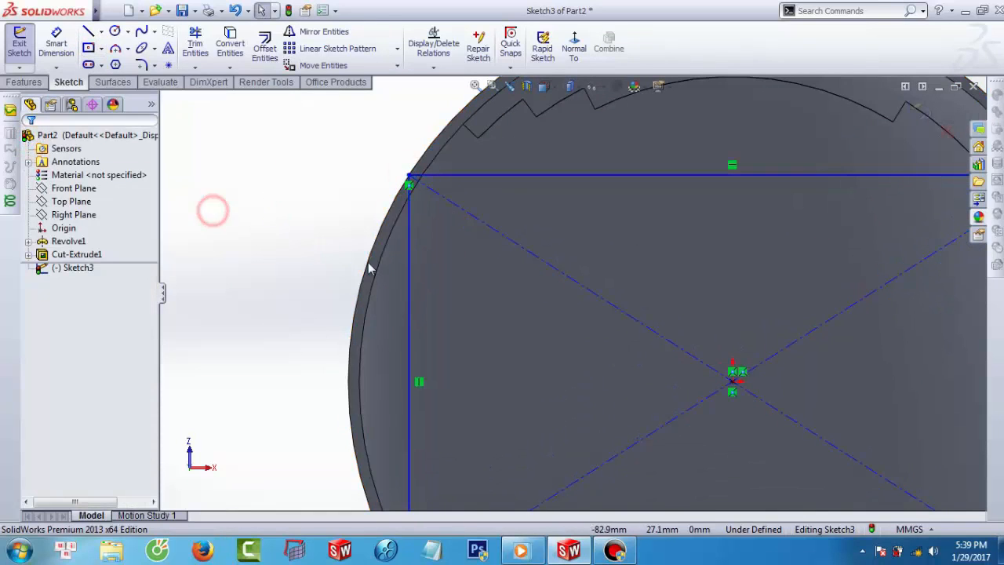
Make the rectangle's left and upper sides equal so it becomes a square
{"action": "left_click", "coordinate": [404, 276]}
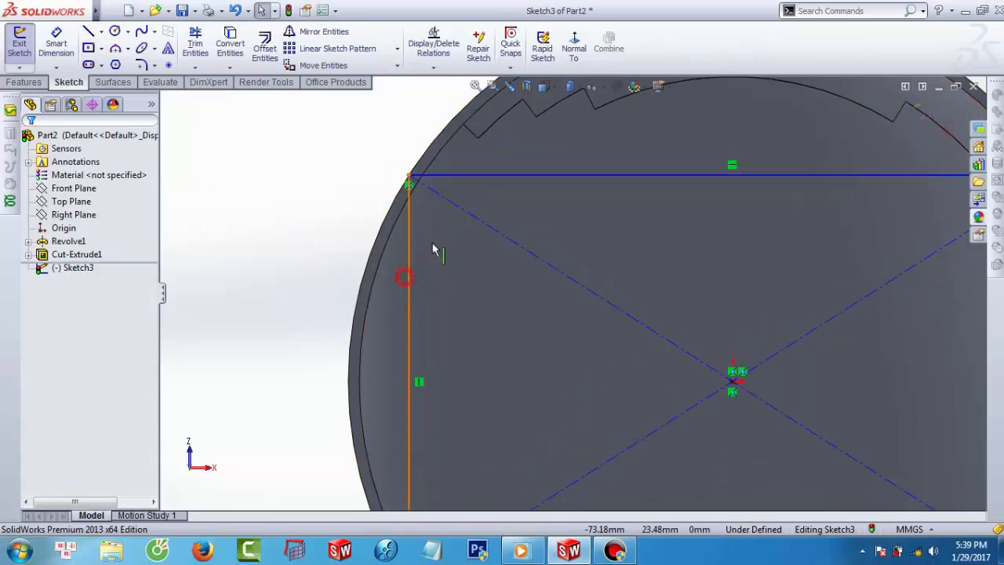
{"action": "left_click", "coordinate": [497, 175], "text": "ctrl"}
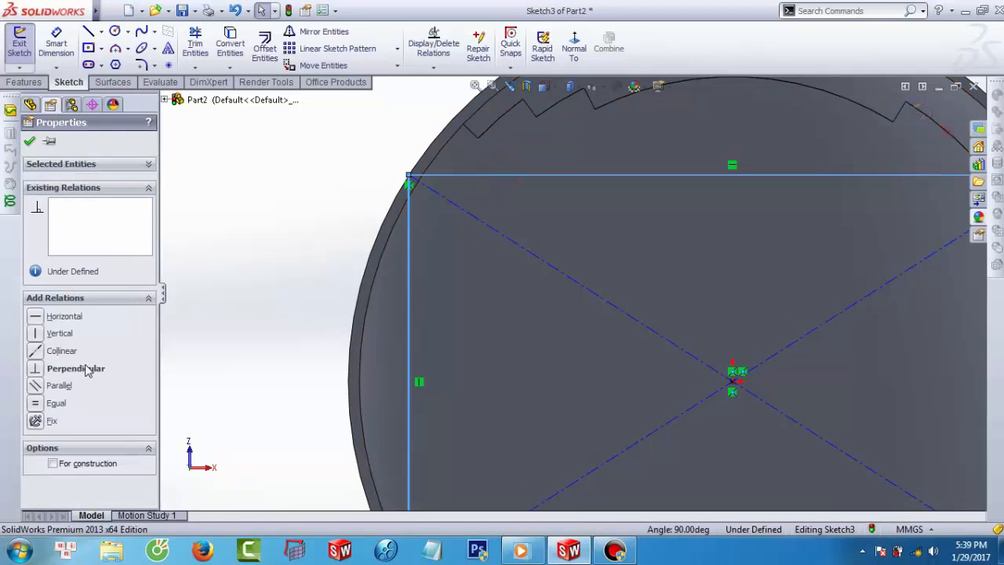
{"action": "left_click", "coordinate": [36, 403]}
{"action": "left_click", "coordinate": [29, 140]}
{"action": "left_click", "coordinate": [183, 164]}
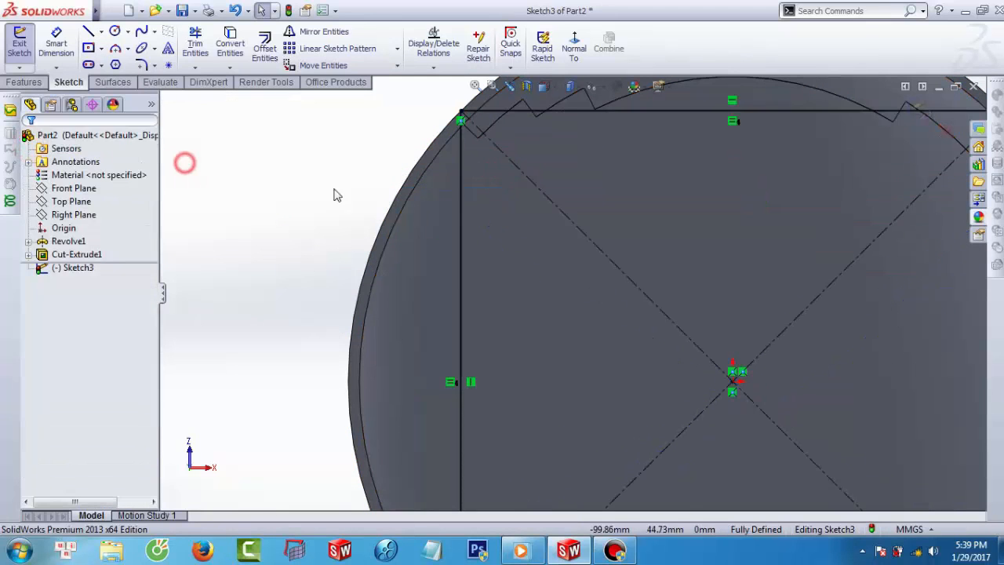
Convert the ring's outer circular edge into a sketch circle and exit the sketch
{"action": "left_click", "coordinate": [408, 186]}
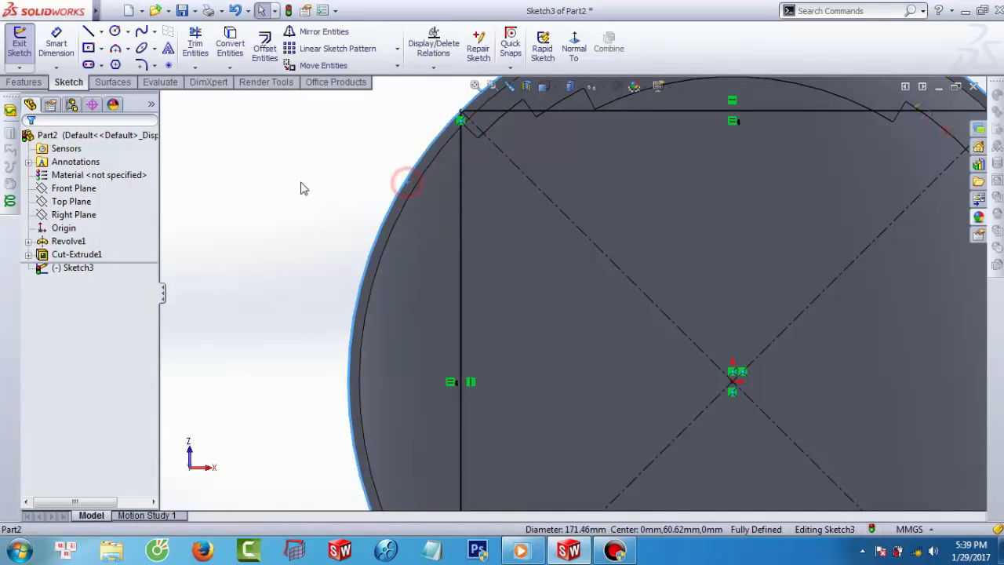
{"action": "left_click", "coordinate": [230, 47]}
{"action": "left_click", "coordinate": [233, 201]}
{"action": "scroll", "coordinate": [298, 220], "scroll_direction": "up", "scroll_amount": 6}
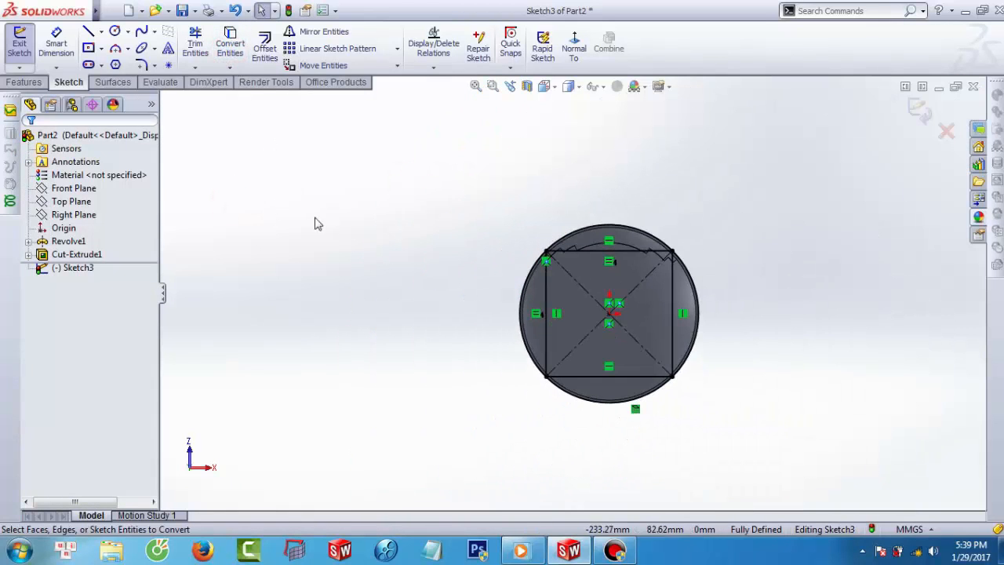
{"action": "left_click", "coordinate": [28, 53]}
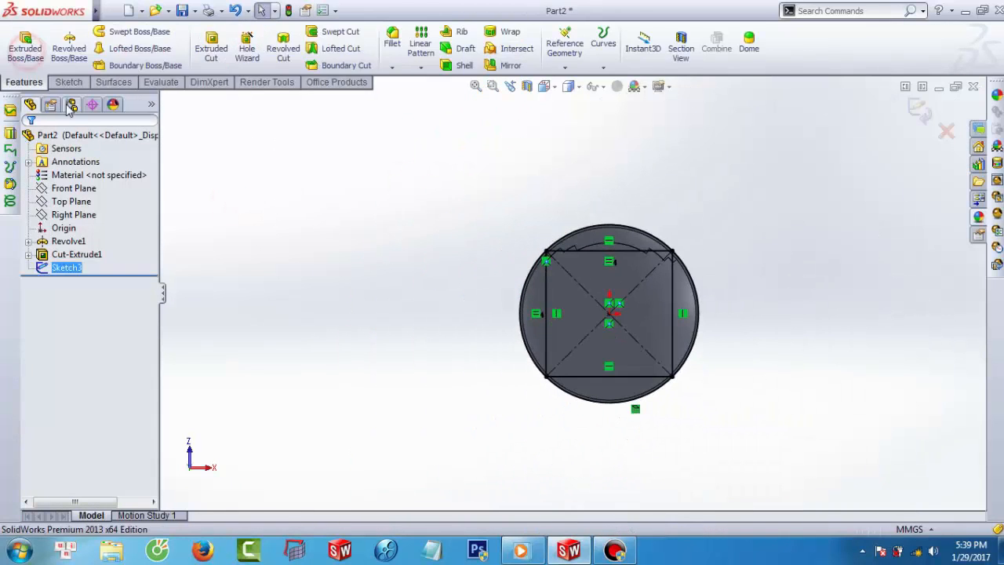
Start an extruded cut using the circle segments above and below the square, including their rim strips, as the selected contours
{"action": "left_click", "coordinate": [210, 54]}
{"action": "scroll", "coordinate": [615, 281], "scroll_direction": "down", "scroll_amount": 5}
{"action": "left_click", "coordinate": [598, 215]}
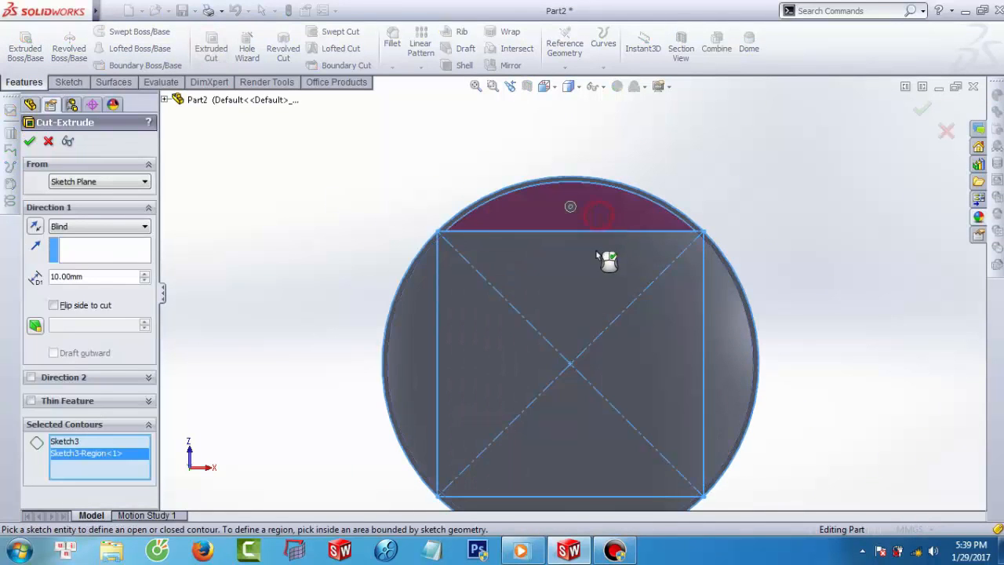
{"action": "scroll", "coordinate": [526, 212], "scroll_direction": "down", "scroll_amount": 5}
{"action": "scroll", "coordinate": [329, 282], "scroll_direction": "up", "scroll_amount": 3}
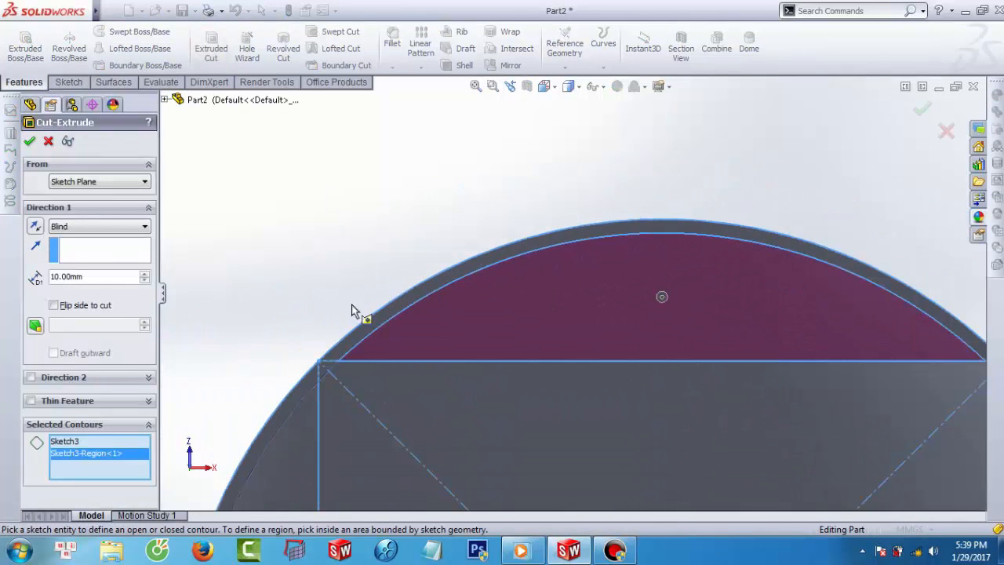
{"action": "scroll", "coordinate": [337, 271], "scroll_direction": "up", "scroll_amount": 5}
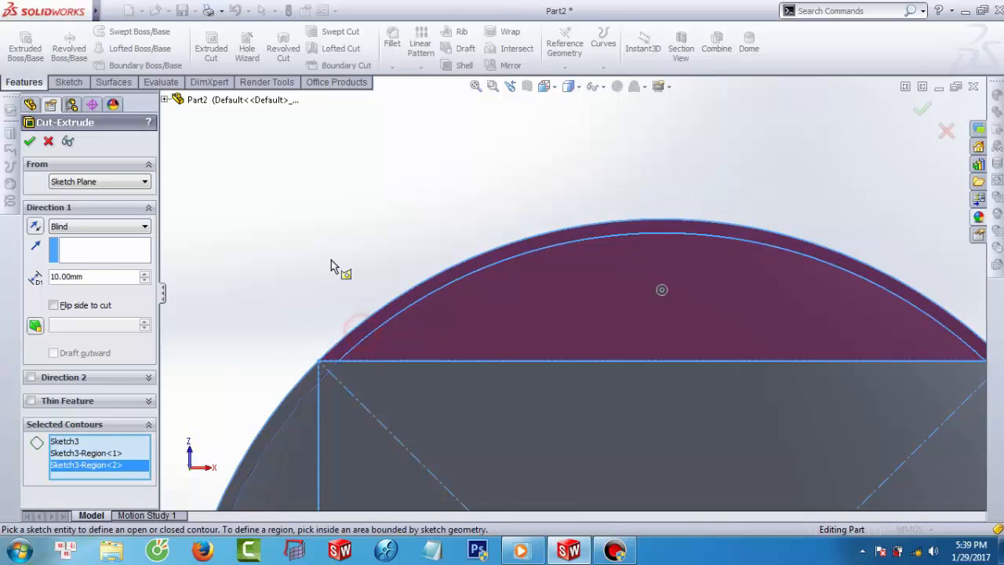
{"action": "left_click", "coordinate": [617, 436]}
{"action": "scroll", "coordinate": [614, 469], "scroll_direction": "down", "scroll_amount": 5}
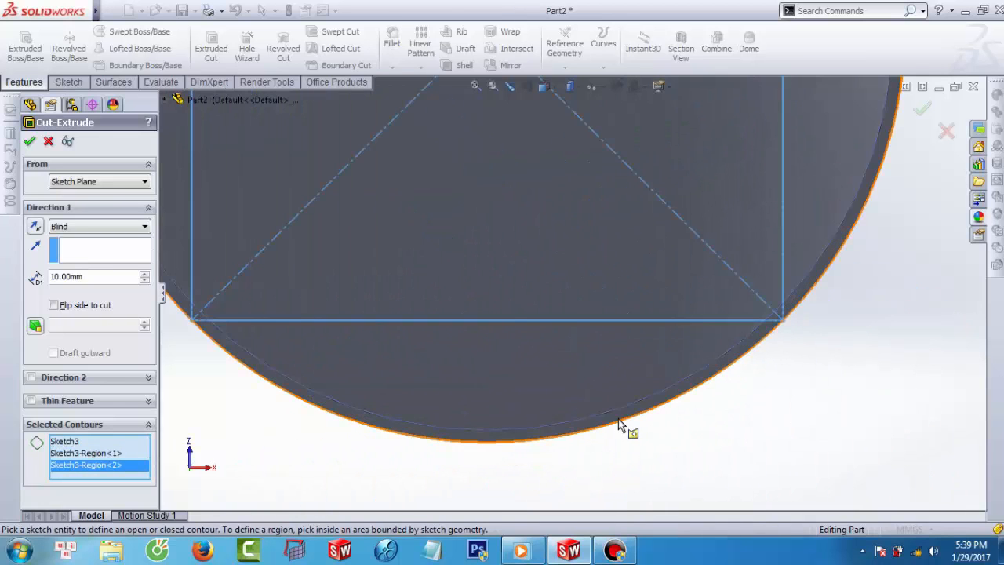
{"action": "left_click", "coordinate": [620, 415]}
{"action": "scroll", "coordinate": [577, 290], "scroll_direction": "up", "scroll_amount": 6}
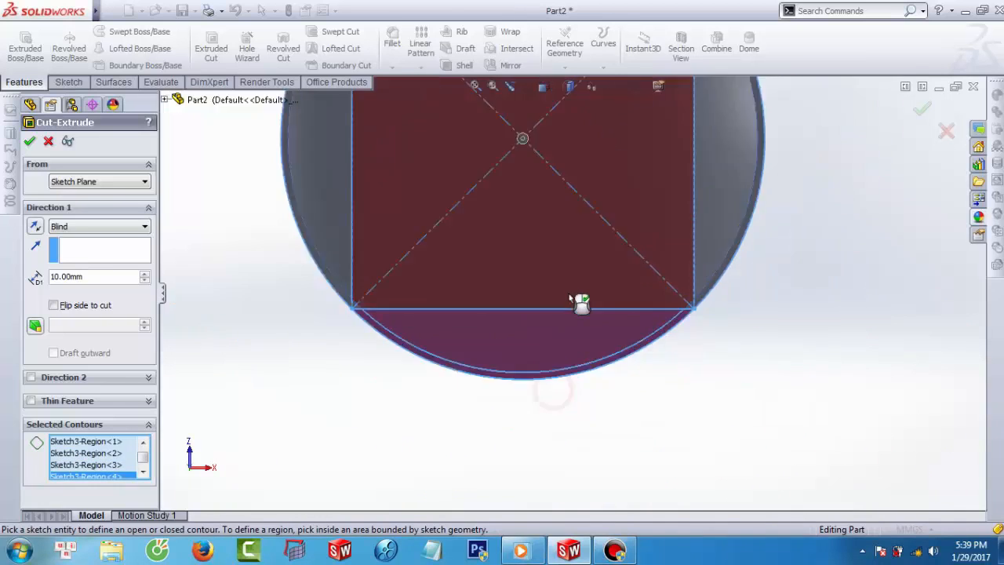
Extend the blind cut to 153 mm through the dome and finish it, trimming away the two opposite segments
{"action": "middle_click_drag", "start_coordinate": [570, 276], "coordinate": [491, 314]}
{"action": "middle_click_drag", "start_coordinate": [601, 287], "coordinate": [543, 262]}
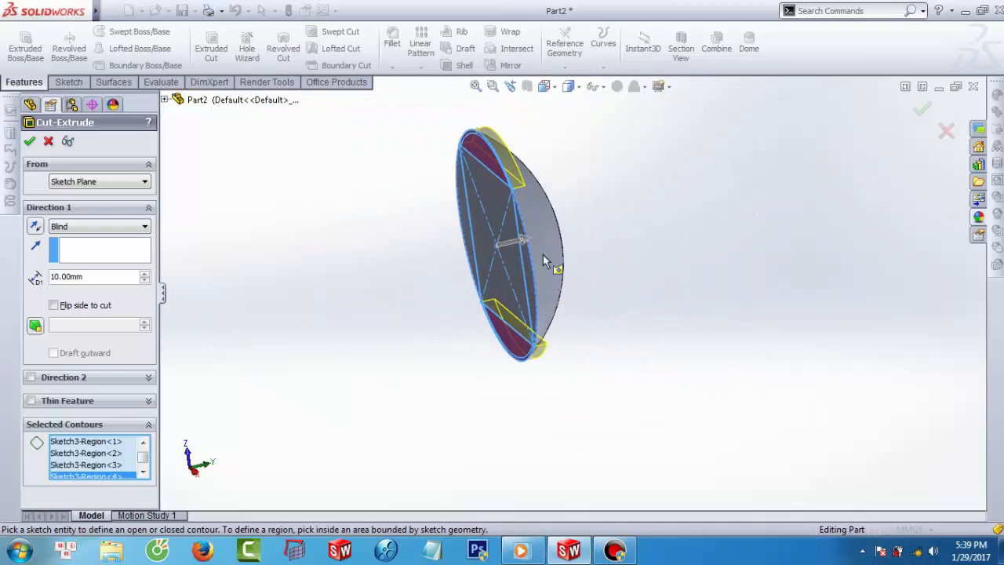
{"action": "left_click_drag", "start_coordinate": [532, 250], "coordinate": [709, 196]}
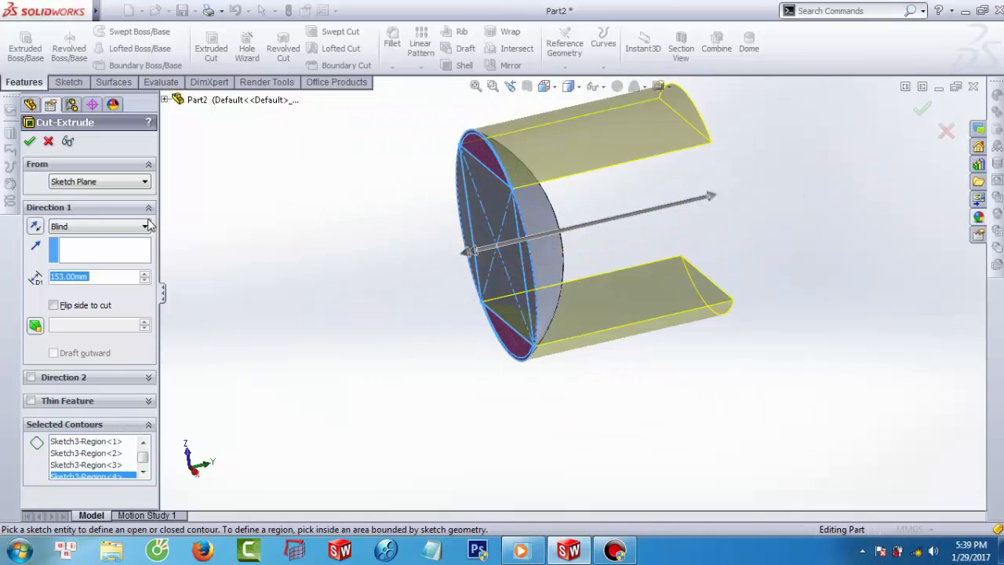
{"action": "left_click", "coordinate": [29, 141]}
{"action": "middle_click_drag", "start_coordinate": [389, 280], "coordinate": [498, 202]}
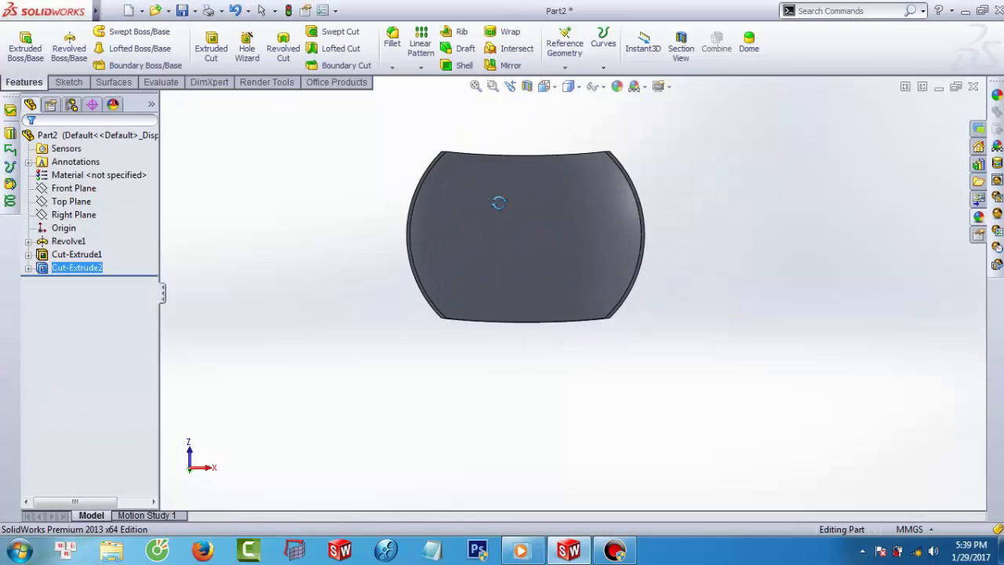
Start a sketch on the flat rim face of the trimmed panel and view it face-on
{"action": "scroll", "coordinate": [448, 228], "scroll_direction": "down", "scroll_amount": 6}
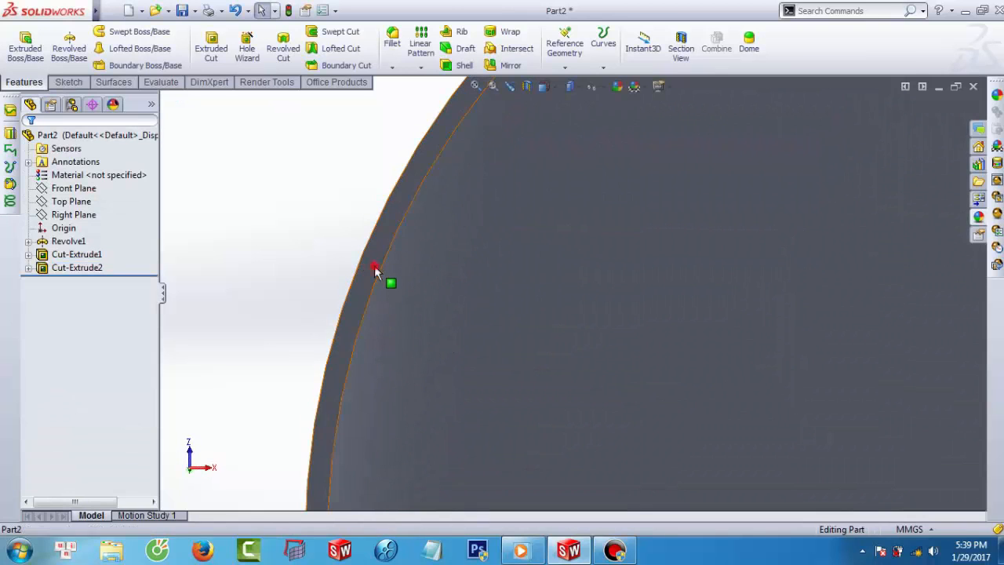
{"action": "left_click", "coordinate": [374, 265]}
{"action": "left_click", "coordinate": [430, 228]}
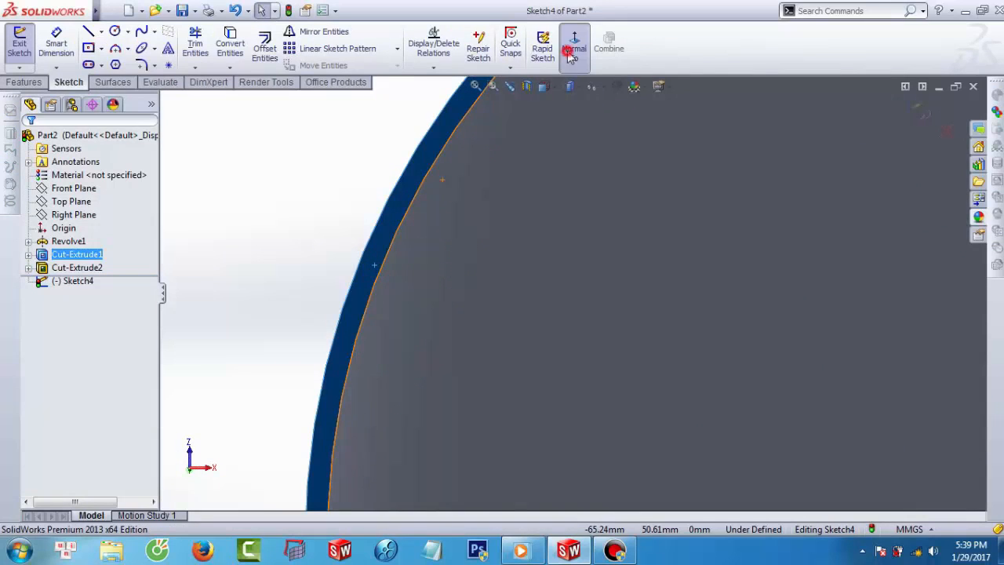
{"action": "left_click", "coordinate": [571, 51]}
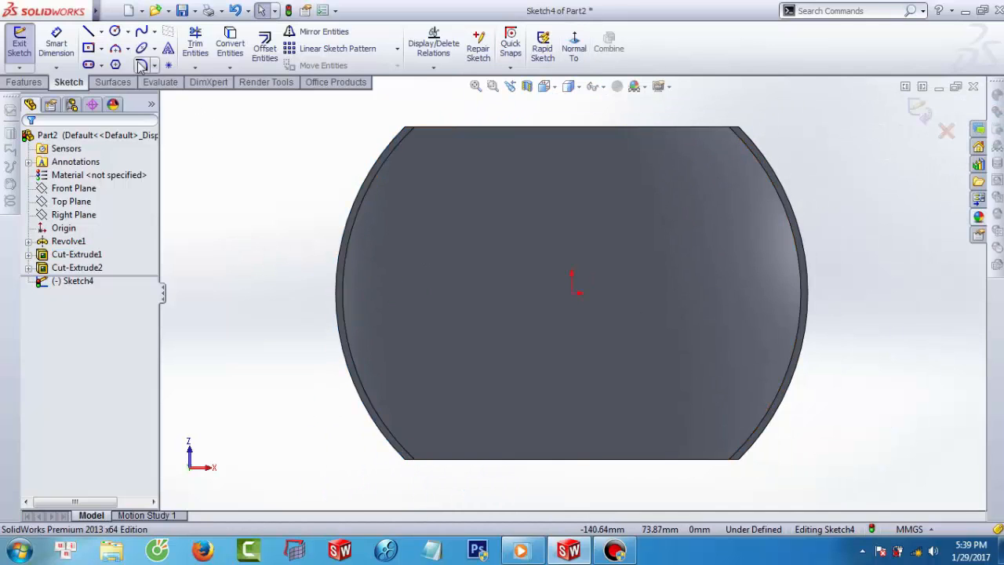
Draw a vertical centerline from the midpoint of the panel's upper straight edge to the midpoint of its lower straight edge
{"action": "left_click", "coordinate": [102, 32]}
{"action": "left_click", "coordinate": [98, 62]}
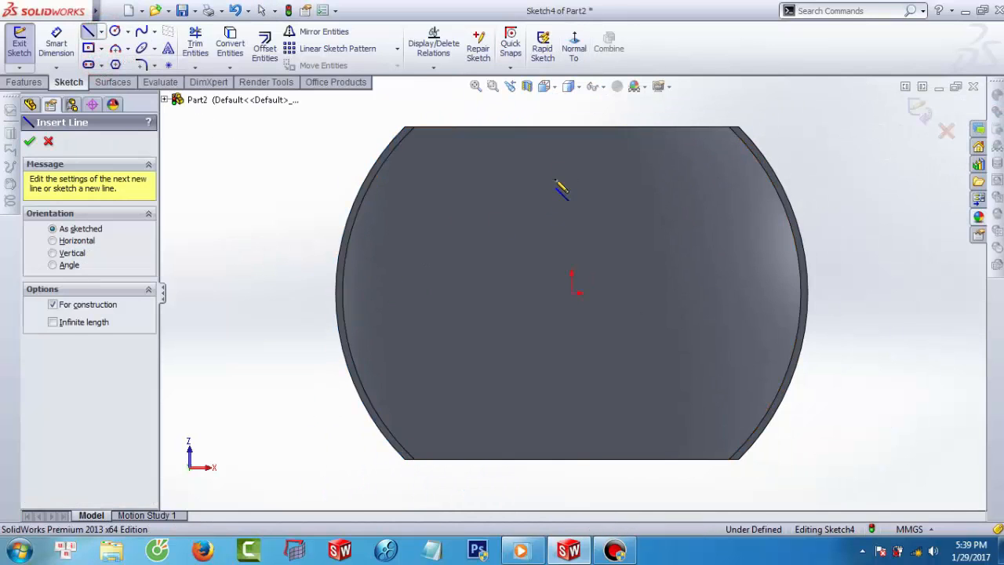
{"action": "left_click", "coordinate": [571, 127]}
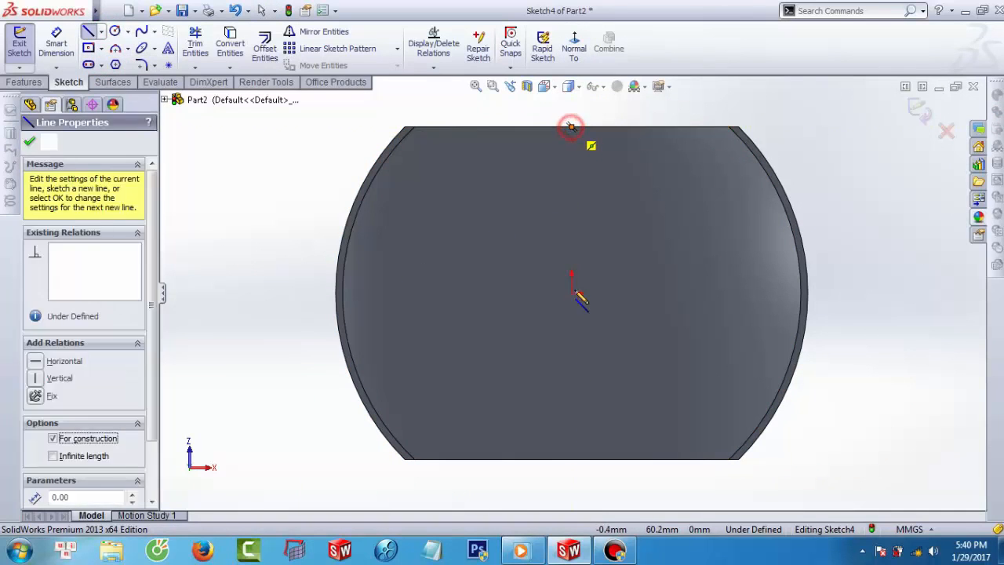
{"action": "left_click", "coordinate": [571, 460]}
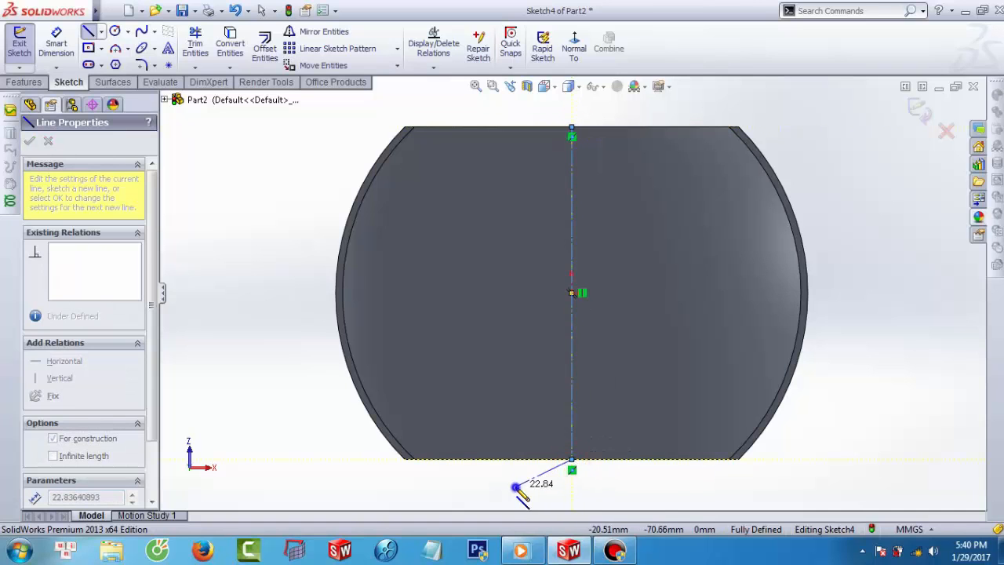
{"action": "right_click", "coordinate": [519, 488]}
{"action": "left_click", "coordinate": [542, 129]}
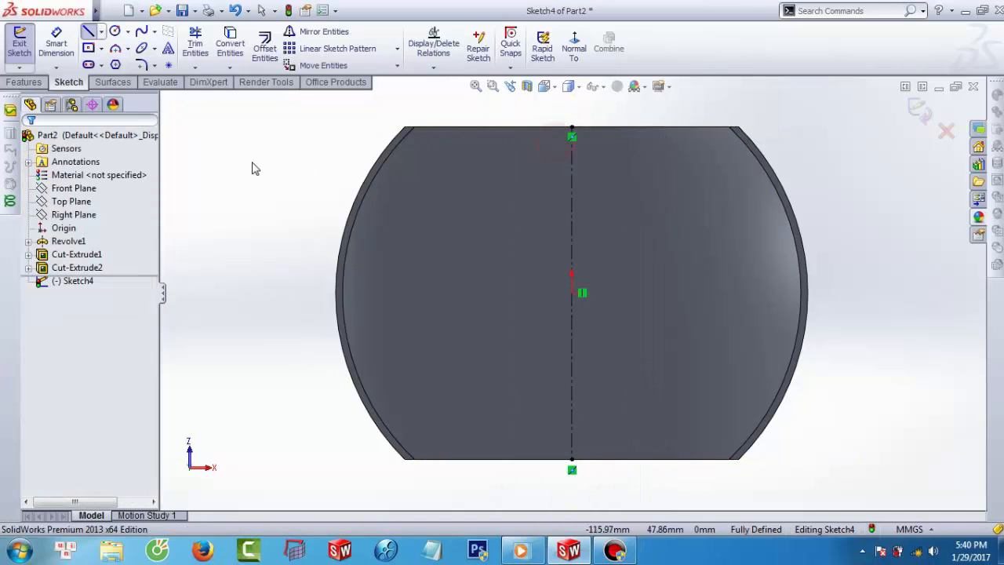
Add a driven dimension for the vertical centerline's length
{"action": "left_click", "coordinate": [53, 44]}
{"action": "left_click", "coordinate": [571, 246]}
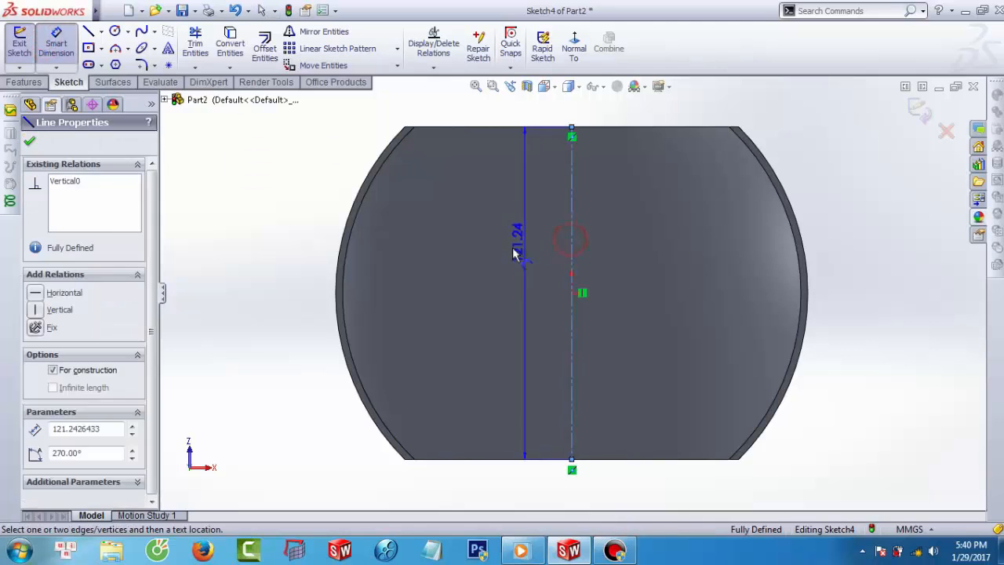
{"action": "left_click", "coordinate": [487, 268]}
{"action": "left_click", "coordinate": [568, 275]}
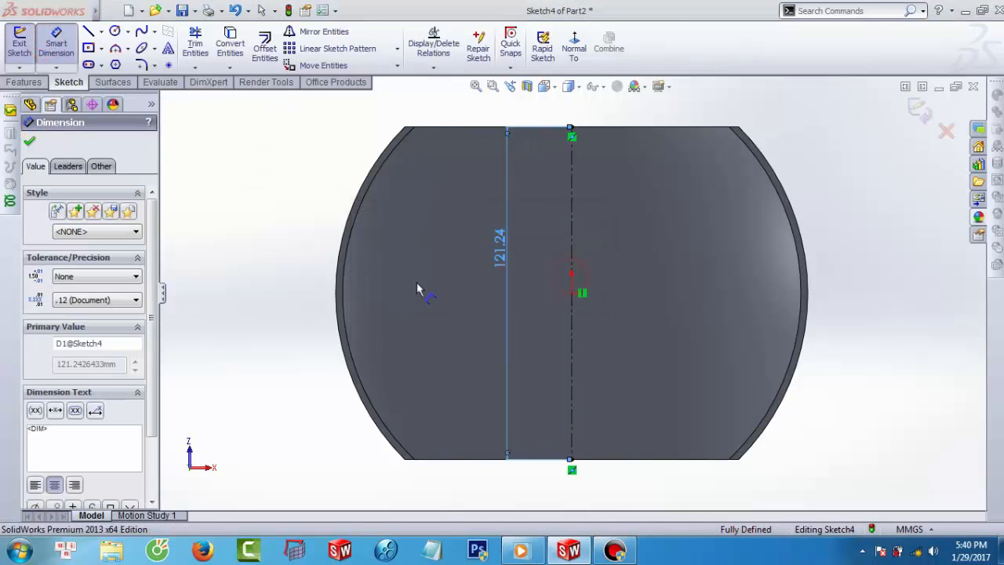
{"action": "left_click", "coordinate": [32, 143]}
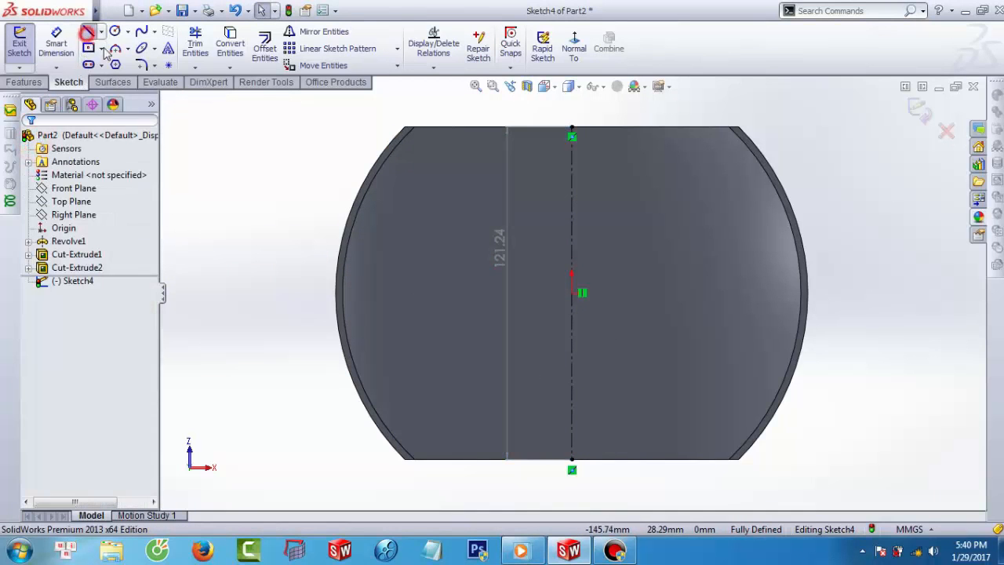
Draw two lines across the panel between its curved edges, about 167 mm long above the origin and about 149 mm long below it
{"action": "left_click", "coordinate": [346, 236]}
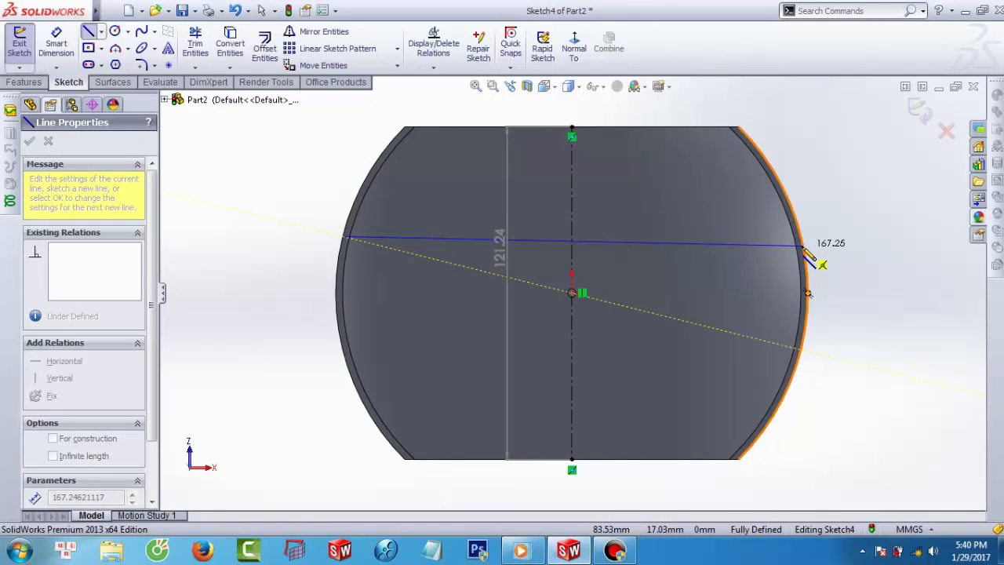
{"action": "left_click", "coordinate": [804, 246]}
{"action": "right_click", "coordinate": [877, 297]}
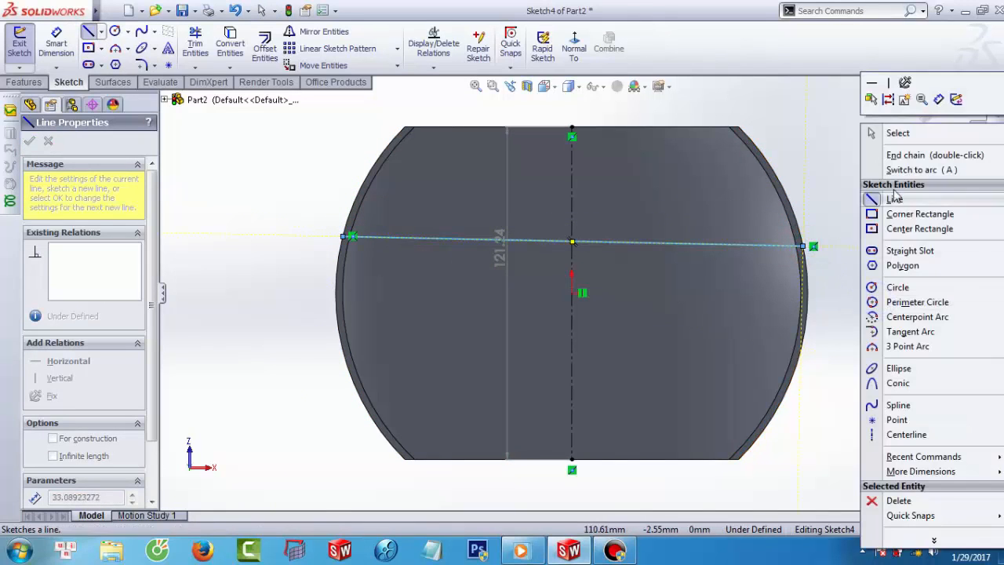
{"action": "left_click", "coordinate": [898, 135]}
{"action": "left_click", "coordinate": [89, 32]}
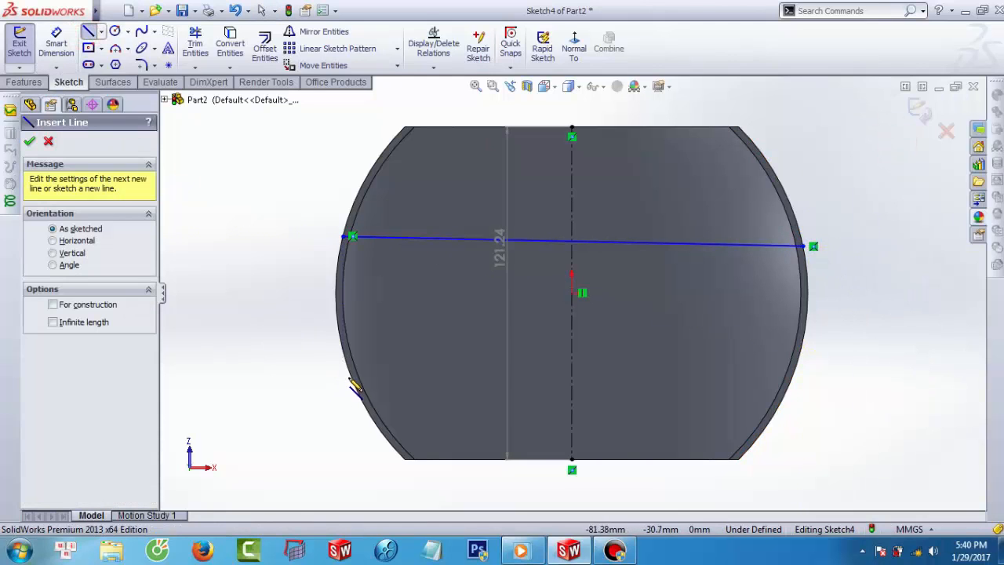
{"action": "left_click", "coordinate": [365, 402]}
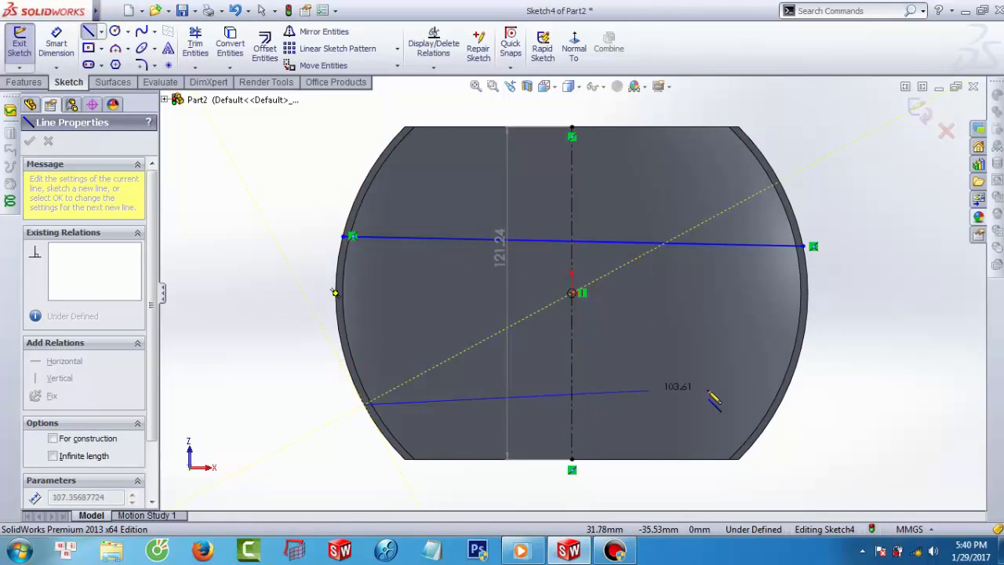
{"action": "left_click", "coordinate": [784, 411]}
{"action": "right_click", "coordinate": [852, 397]}
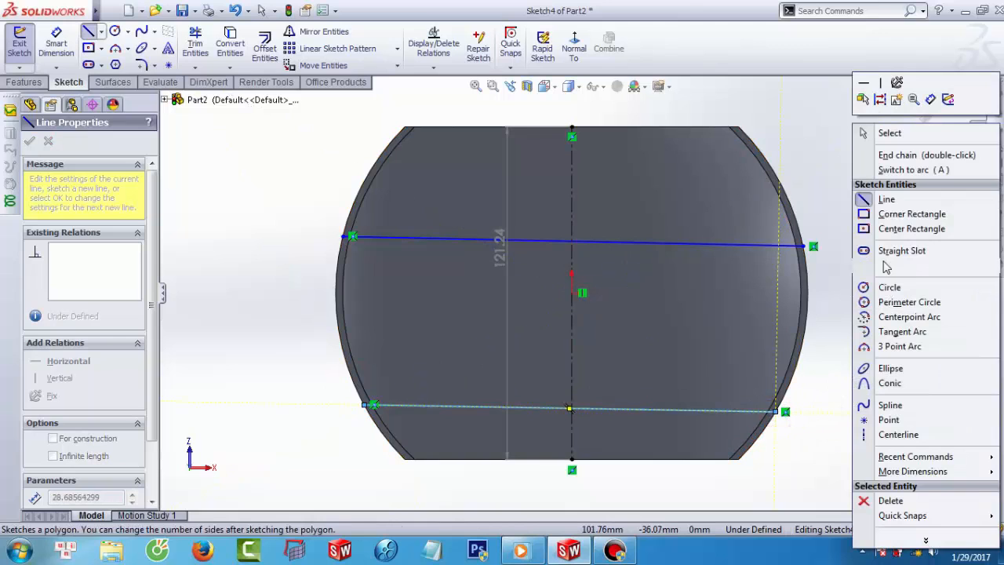
{"action": "left_click", "coordinate": [889, 135]}
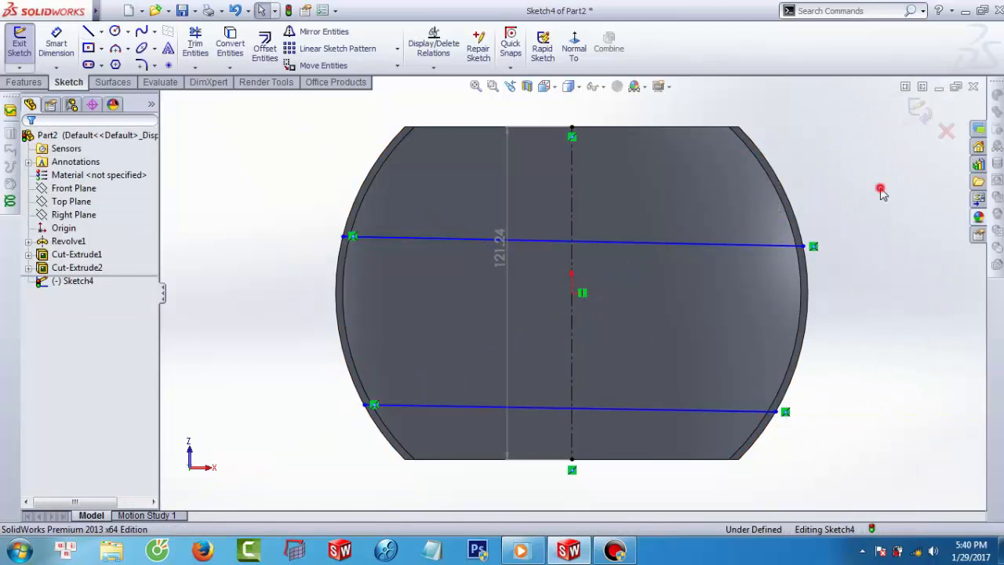
Make both lines that cross the panel horizontal
{"action": "left_click", "coordinate": [702, 243]}
{"action": "left_click", "coordinate": [742, 192]}
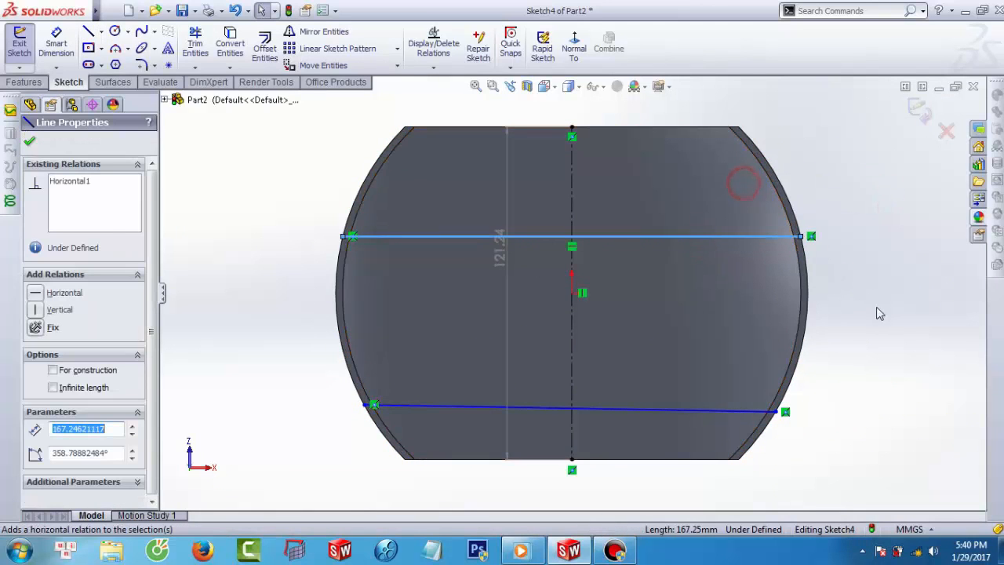
{"action": "left_click", "coordinate": [880, 313]}
{"action": "left_click", "coordinate": [720, 414]}
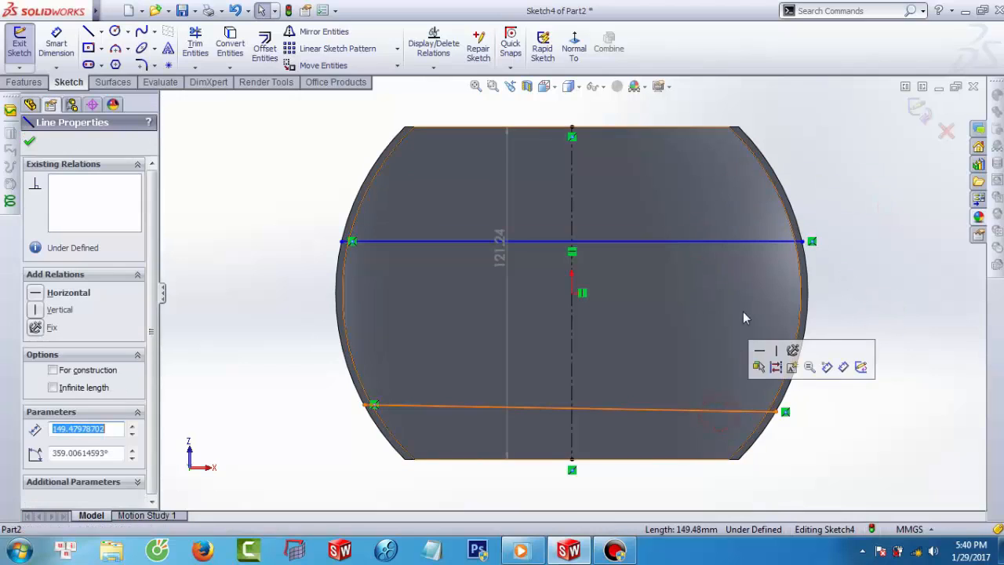
{"action": "left_click", "coordinate": [759, 352]}
{"action": "left_click", "coordinate": [875, 293]}
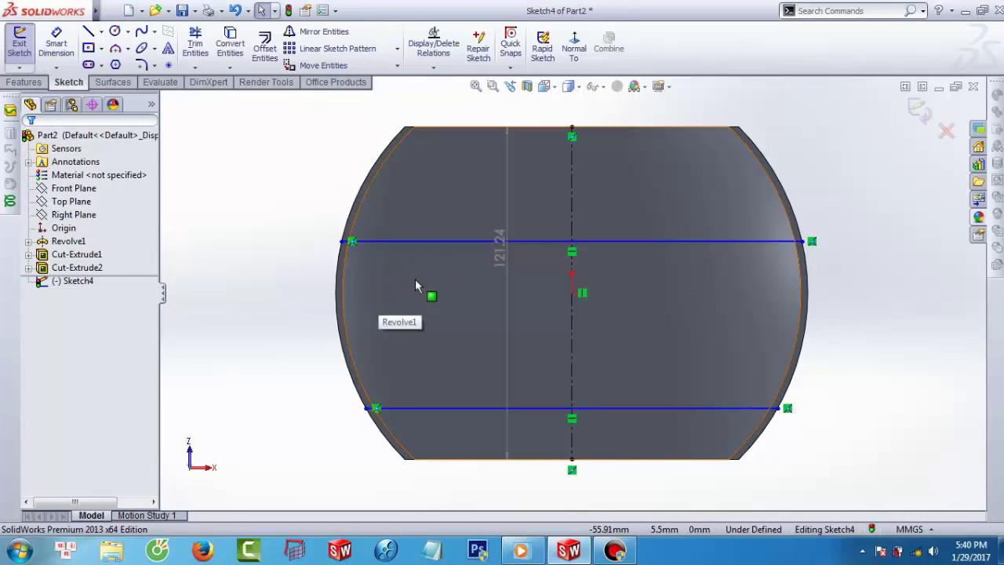
Dimension the spacing between the two horizontal lines as 121.2426433/3, one third of the centerline's length
{"action": "left_click", "coordinate": [66, 47]}
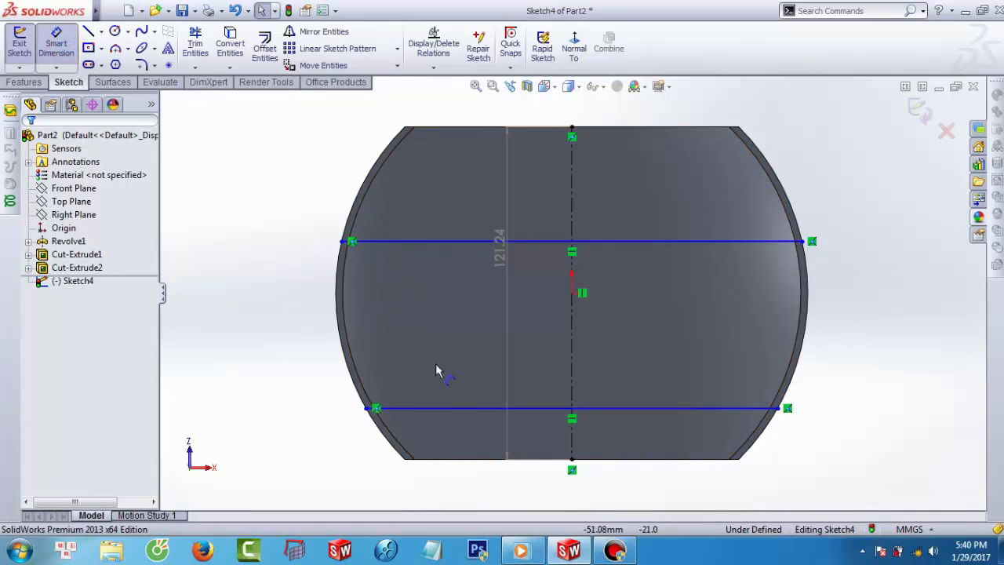
{"action": "left_click", "coordinate": [451, 407]}
{"action": "left_click", "coordinate": [424, 242]}
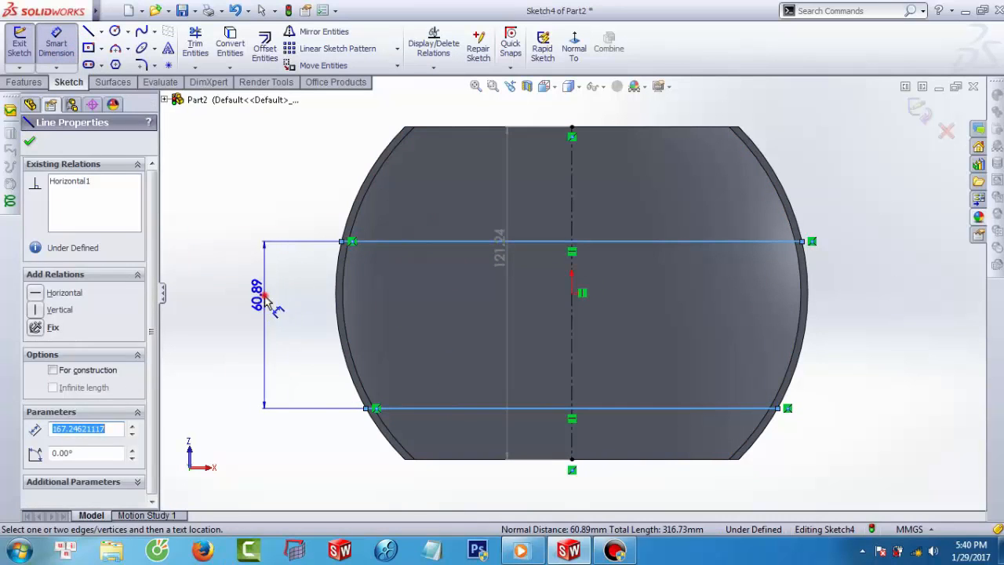
{"action": "left_click", "coordinate": [264, 312]}
{"action": "left_click", "coordinate": [502, 259]}
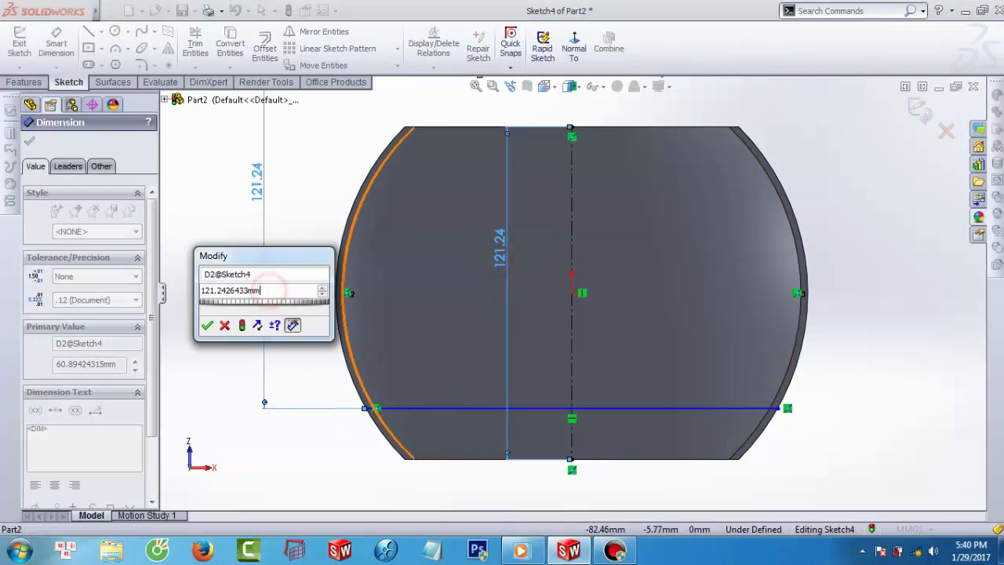
{"action": "key", "text": "BackSpace"}
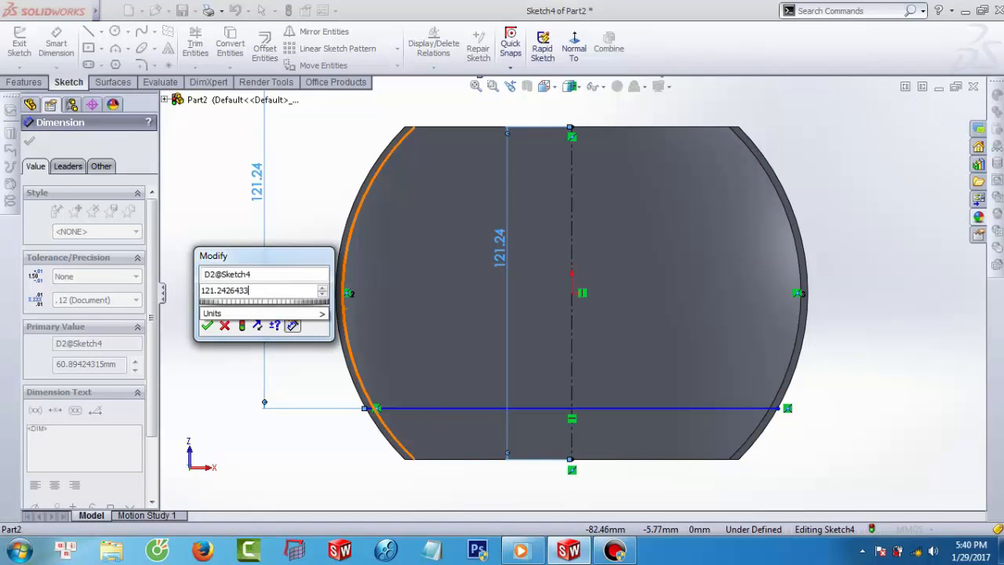
{"action": "type", "text": "/3"}
{"action": "left_click", "coordinate": [207, 326]}
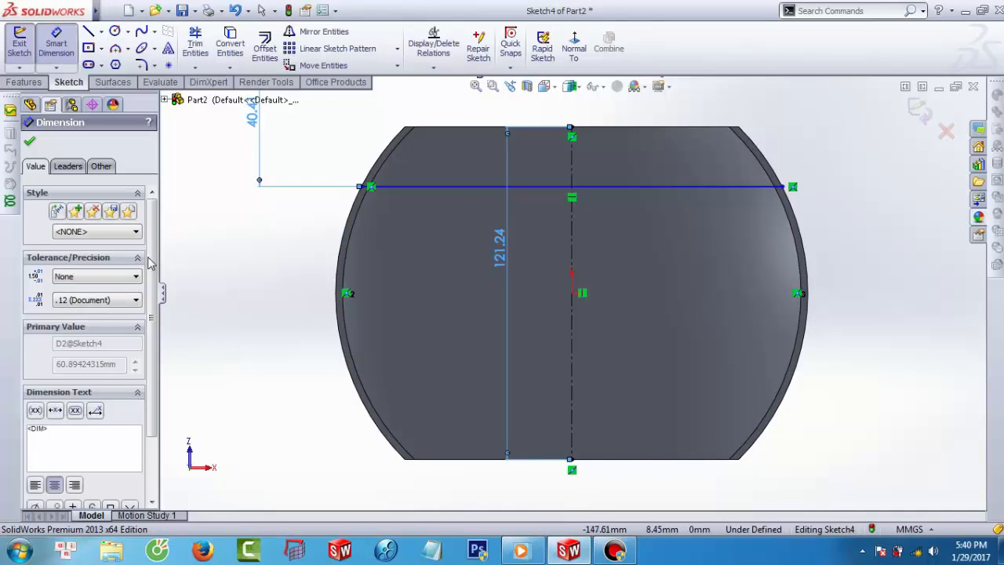
{"action": "left_click", "coordinate": [29, 145]}
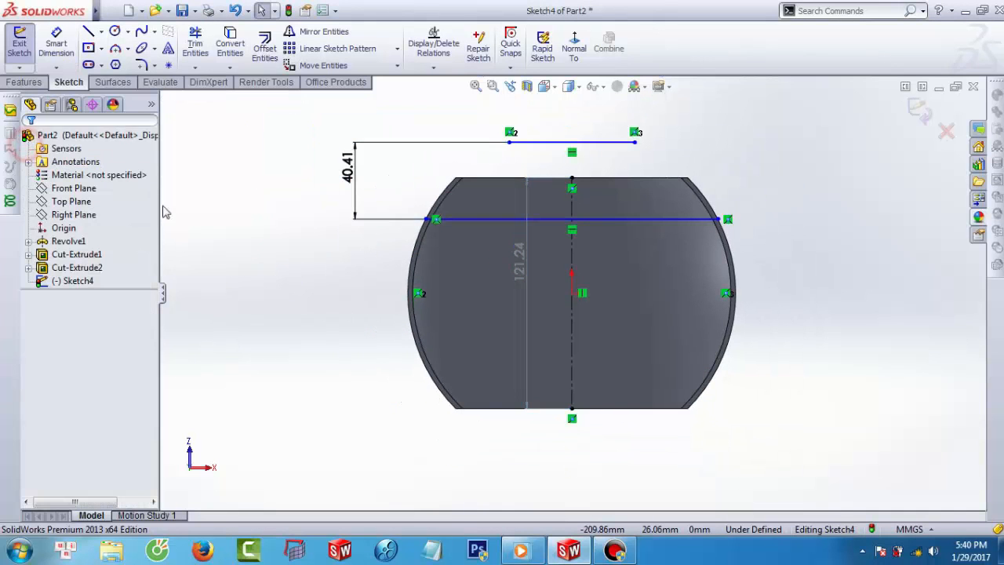
Move the lower horizontal line below the origin on the panel and make both horizontal lines equal in length
{"action": "left_click_drag", "start_coordinate": [486, 219], "coordinate": [478, 330]}
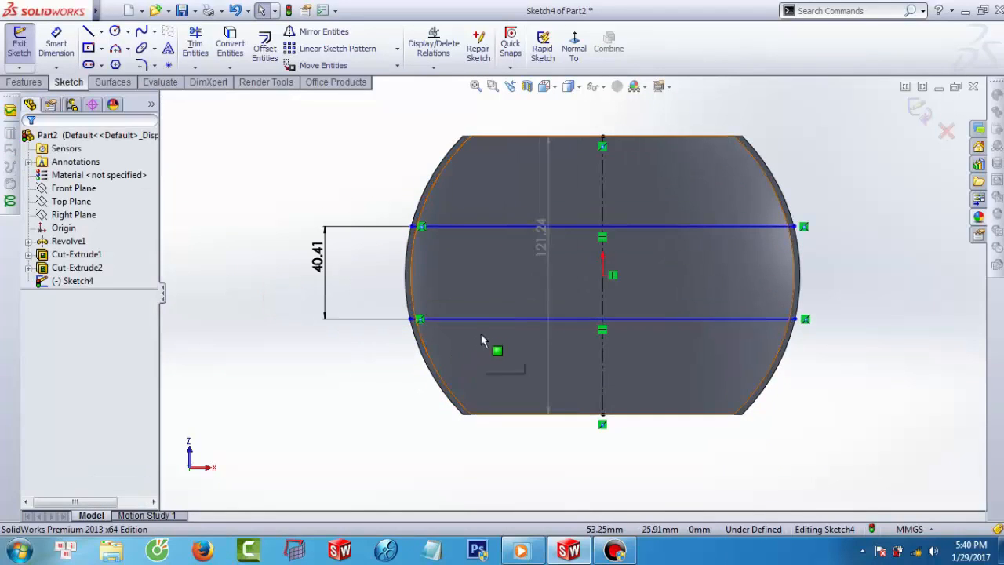
{"action": "left_click", "coordinate": [484, 320]}
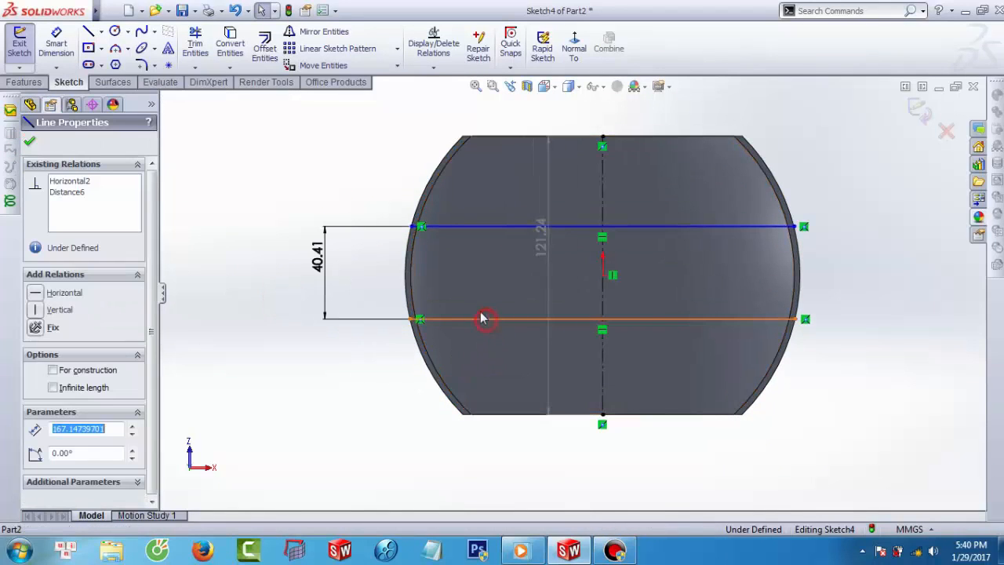
{"action": "left_click", "coordinate": [475, 227], "text": "ctrl"}
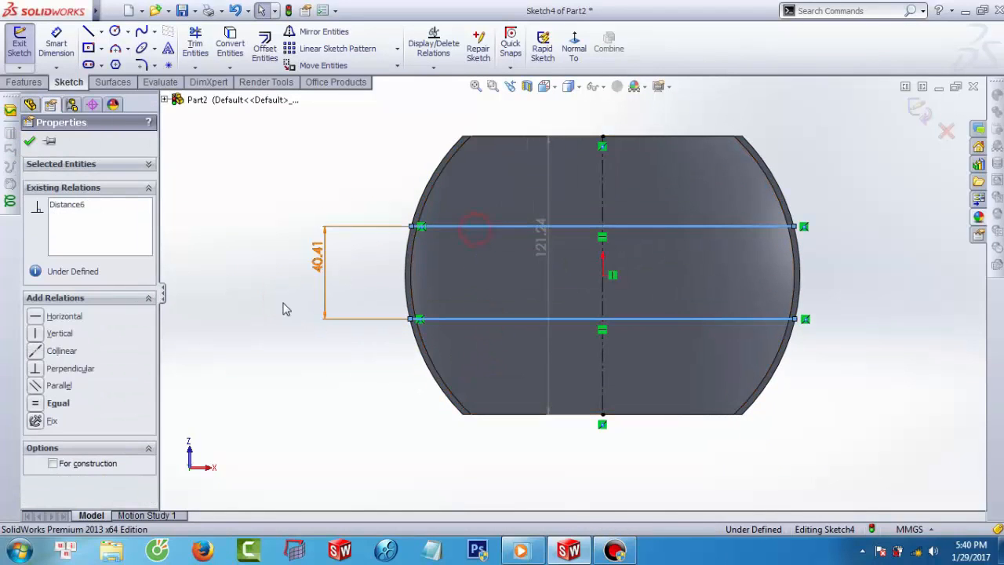
{"action": "left_click", "coordinate": [40, 404]}
{"action": "left_click", "coordinate": [29, 142]}
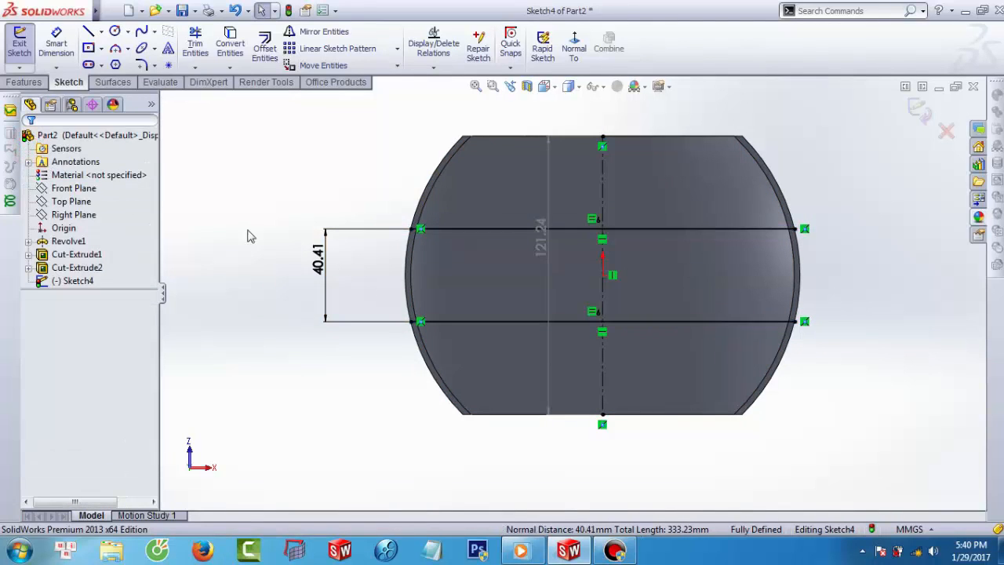
Exit the sketch and use it as the trim tool to cut the panel with the Split command
{"action": "scroll", "coordinate": [337, 253], "scroll_direction": "up", "scroll_amount": 3}
{"action": "left_click", "coordinate": [19, 43]}
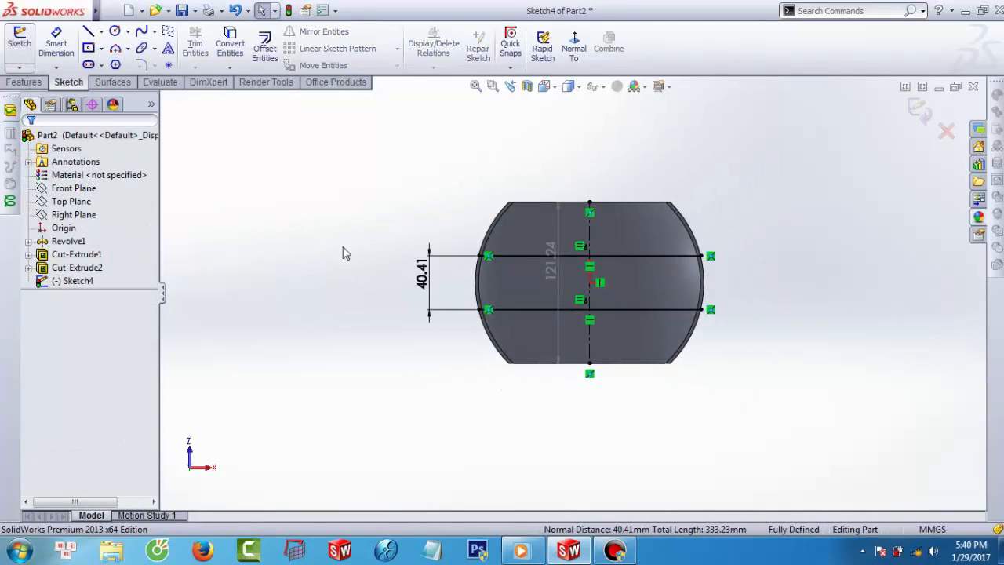
{"action": "middle_click_drag", "start_coordinate": [495, 211], "coordinate": [488, 296]}
{"action": "left_click", "coordinate": [747, 164]}
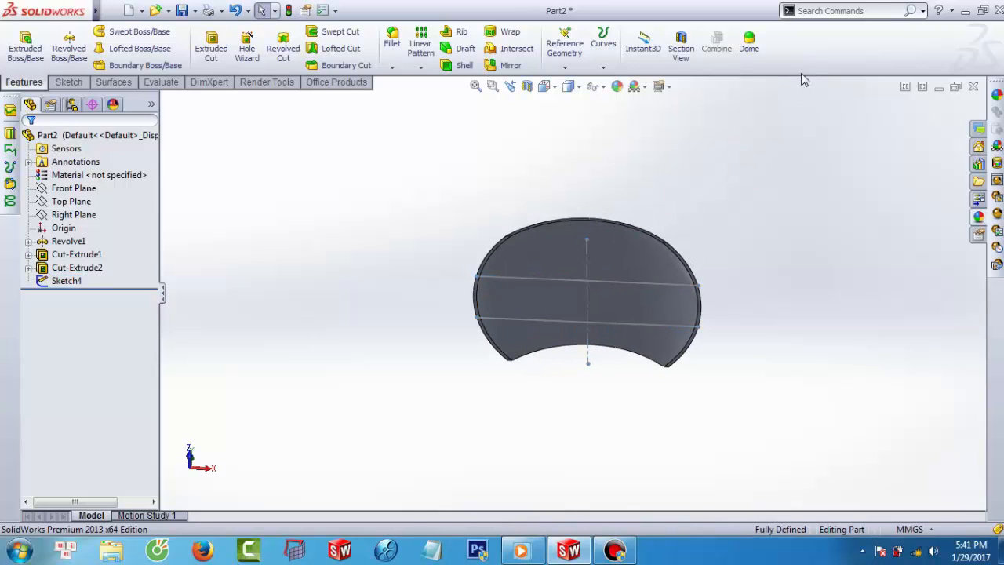
{"action": "left_click", "coordinate": [826, 11]}
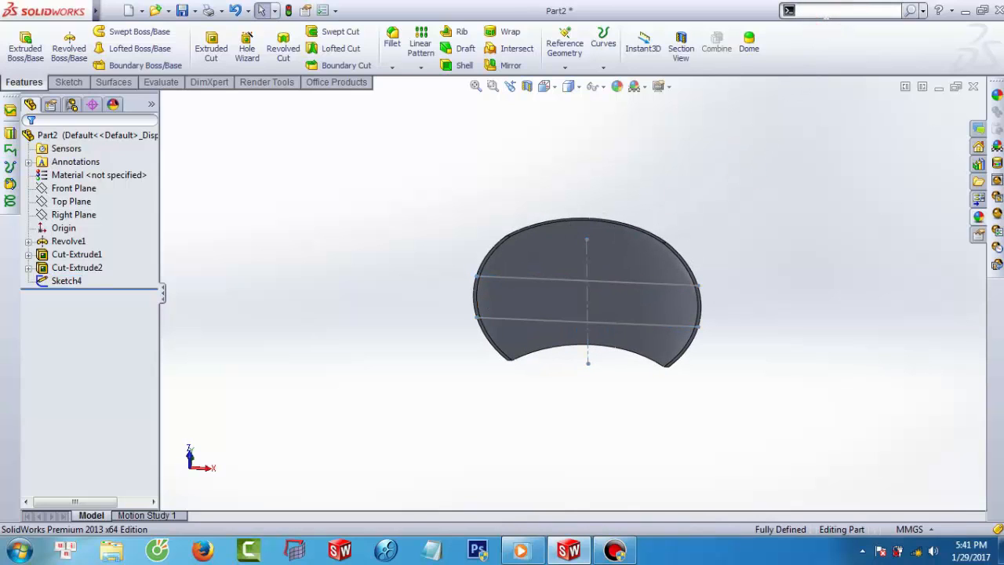
{"action": "type", "text": "spl"}
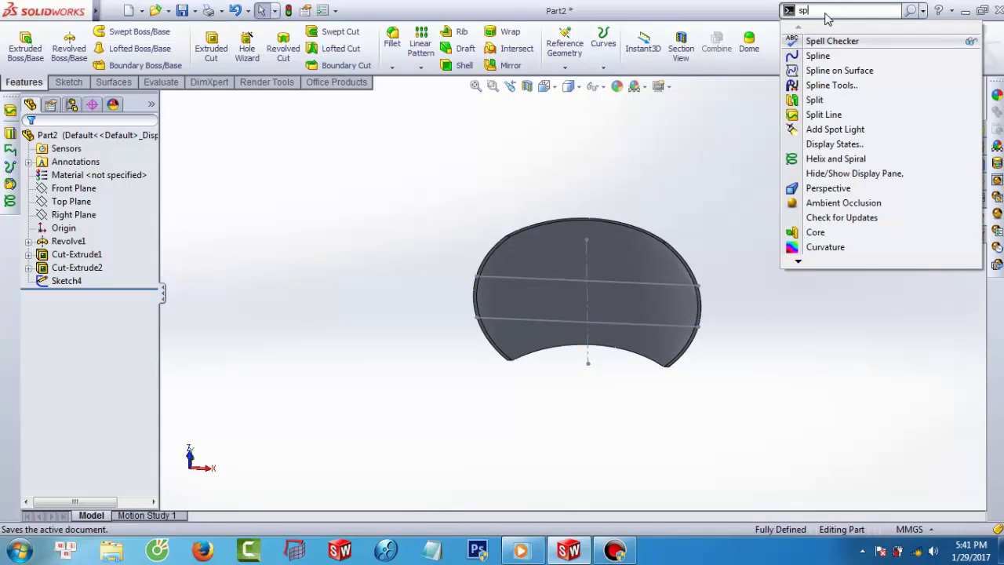
{"action": "left_click", "coordinate": [811, 100]}
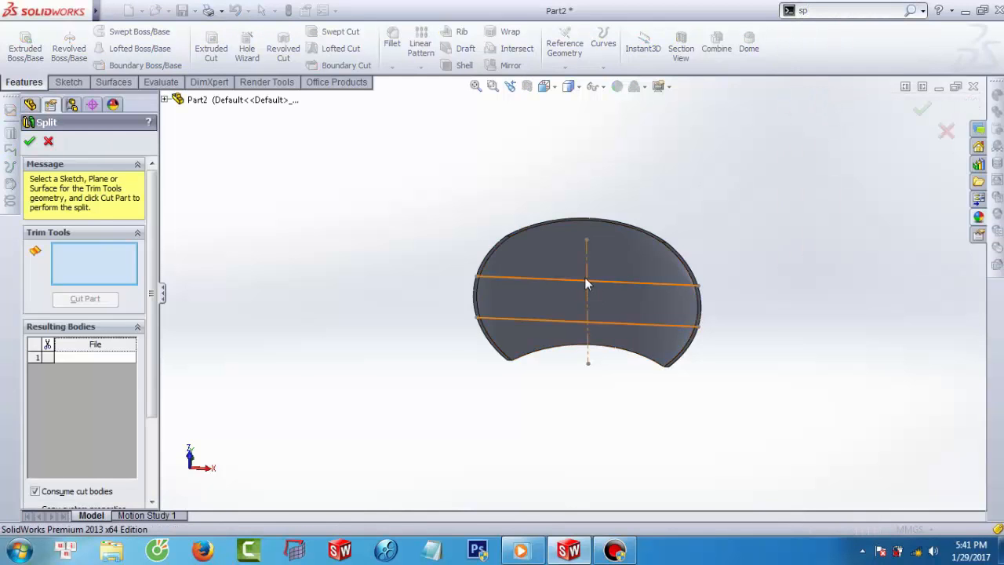
{"action": "left_click", "coordinate": [610, 282]}
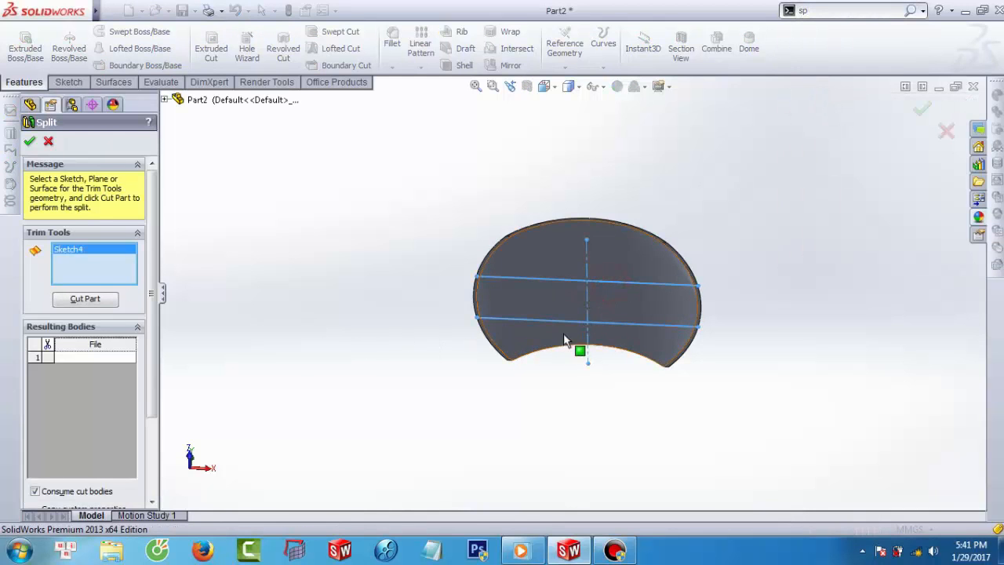
{"action": "middle_click_drag", "start_coordinate": [447, 302], "coordinate": [384, 347]}
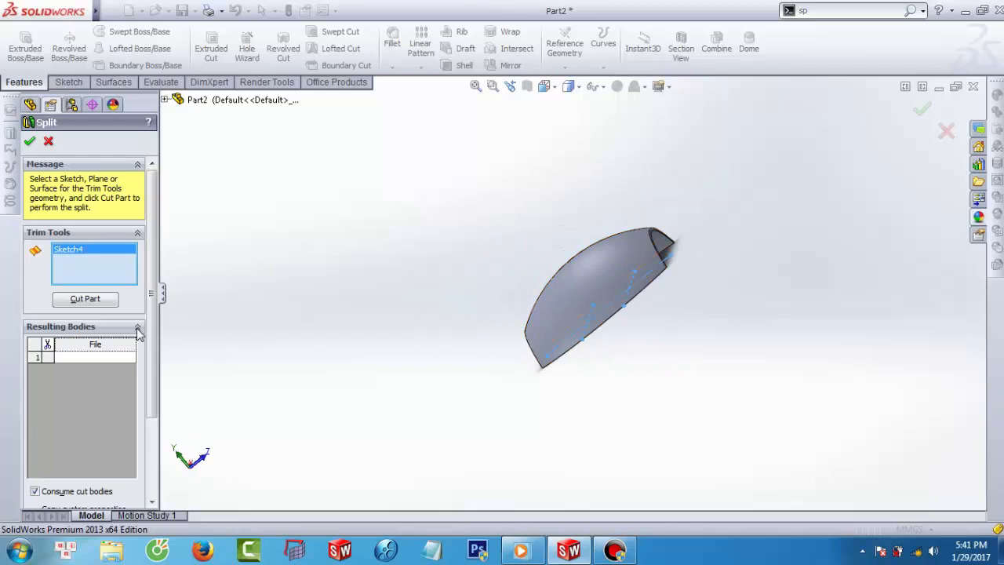
{"action": "left_click", "coordinate": [102, 303]}
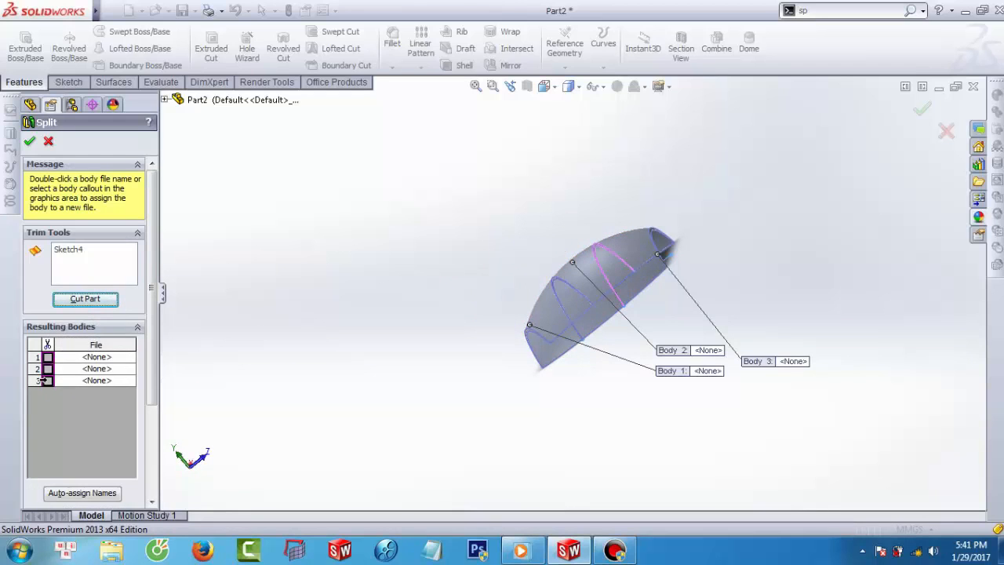
Select all three resulting bodies, turn off consuming the cut bodies, and complete the split
{"action": "left_click", "coordinate": [47, 380]}
{"action": "left_click", "coordinate": [47, 368]}
{"action": "left_click", "coordinate": [47, 357]}
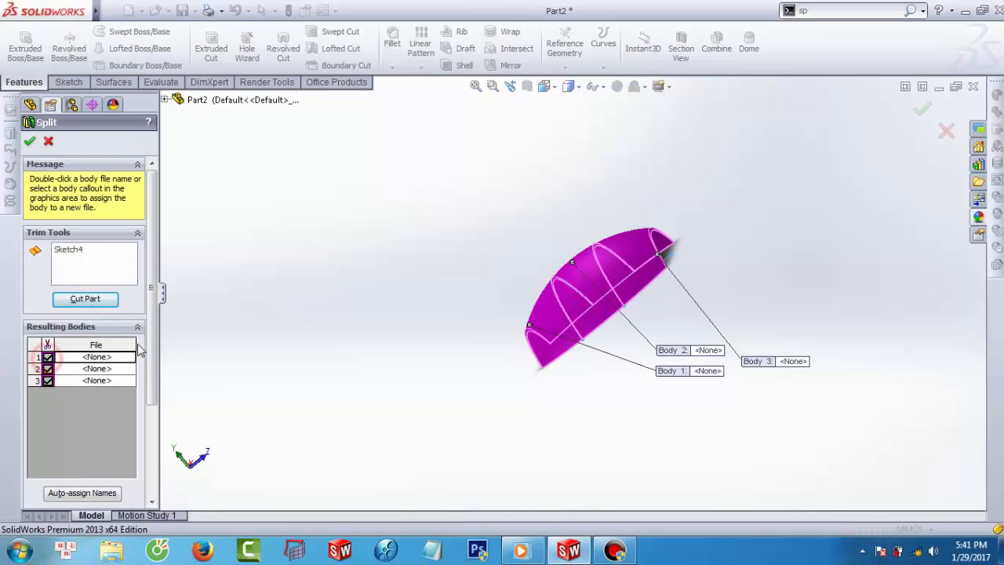
{"action": "left_click_drag", "start_coordinate": [153, 348], "coordinate": [157, 442]}
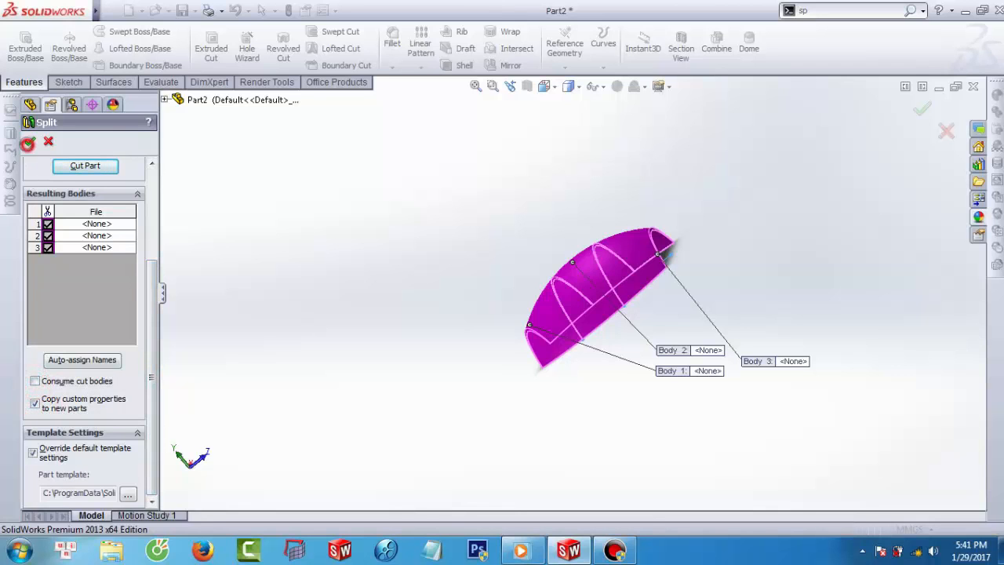
{"action": "left_click", "coordinate": [29, 143]}
Hide the sketch containing the centerline and the two dividing lines
{"action": "middle_click_drag", "start_coordinate": [504, 327], "coordinate": [601, 398]}
{"action": "scroll", "coordinate": [639, 353], "scroll_direction": "down", "scroll_amount": 3}
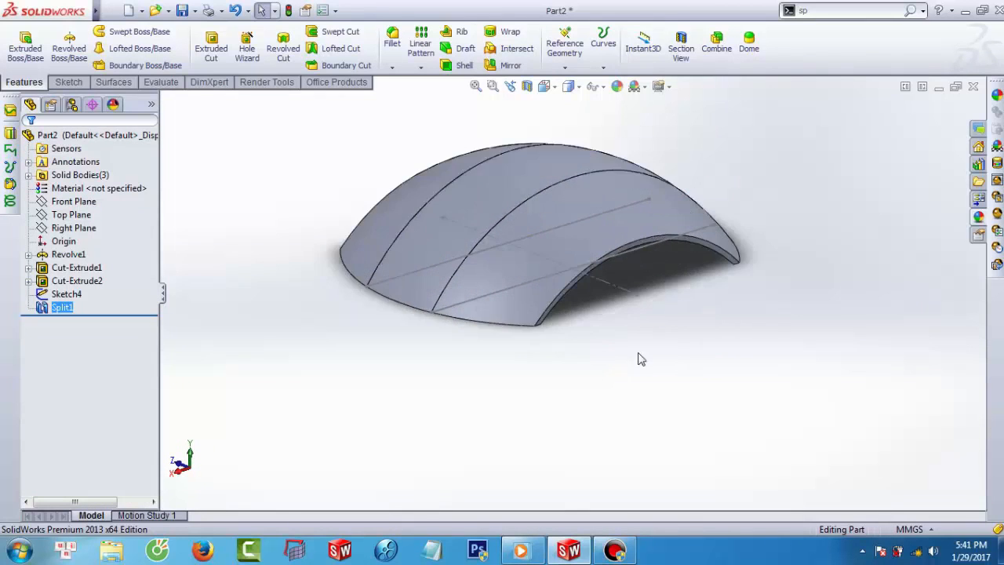
{"action": "scroll", "coordinate": [632, 314], "scroll_direction": "down", "scroll_amount": 3}
{"action": "right_click", "coordinate": [620, 246]}
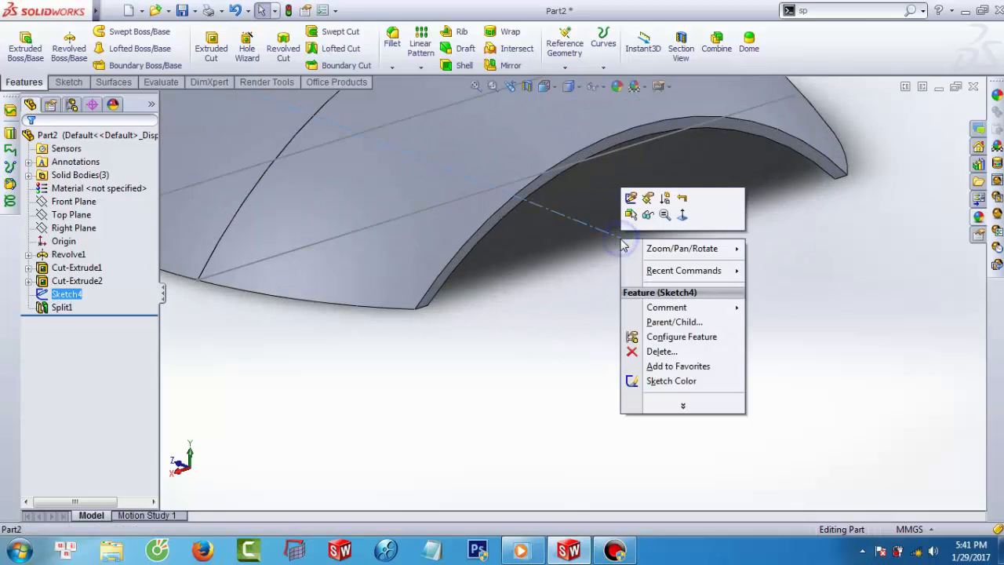
{"action": "left_click", "coordinate": [649, 217]}
{"action": "scroll", "coordinate": [627, 304], "scroll_direction": "up", "scroll_amount": 5}
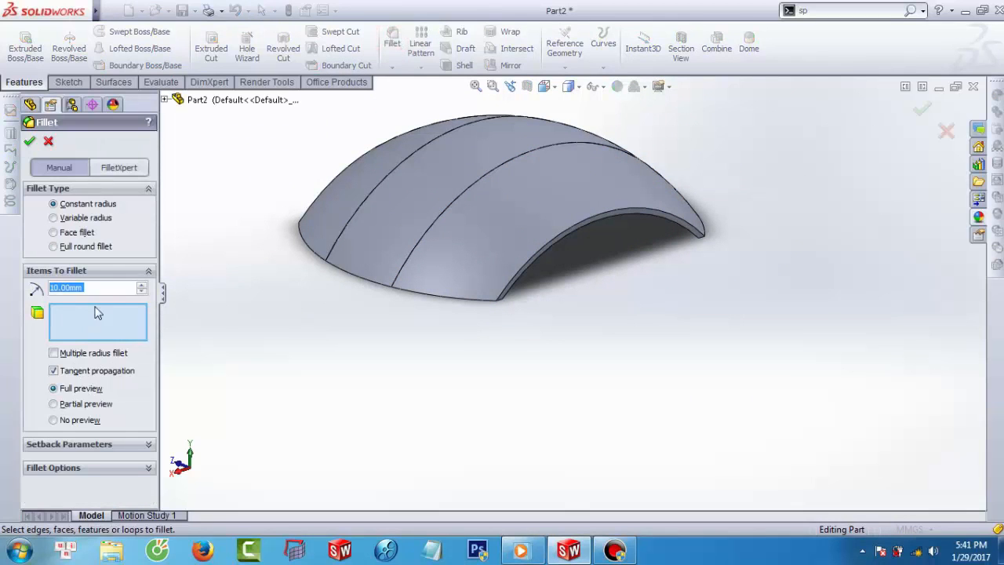
Start a 0.5 mm constant-radius fillet on an end strip's outer edge where it meets the middle strip
{"action": "type", "text": "0"}
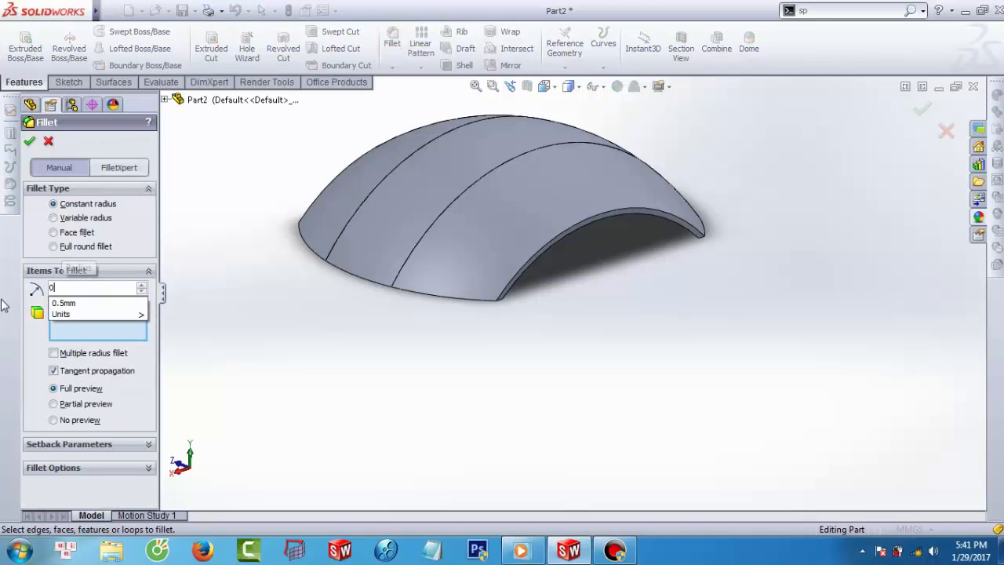
{"action": "type", "text": ".5"}
{"action": "left_click", "coordinate": [305, 348]}
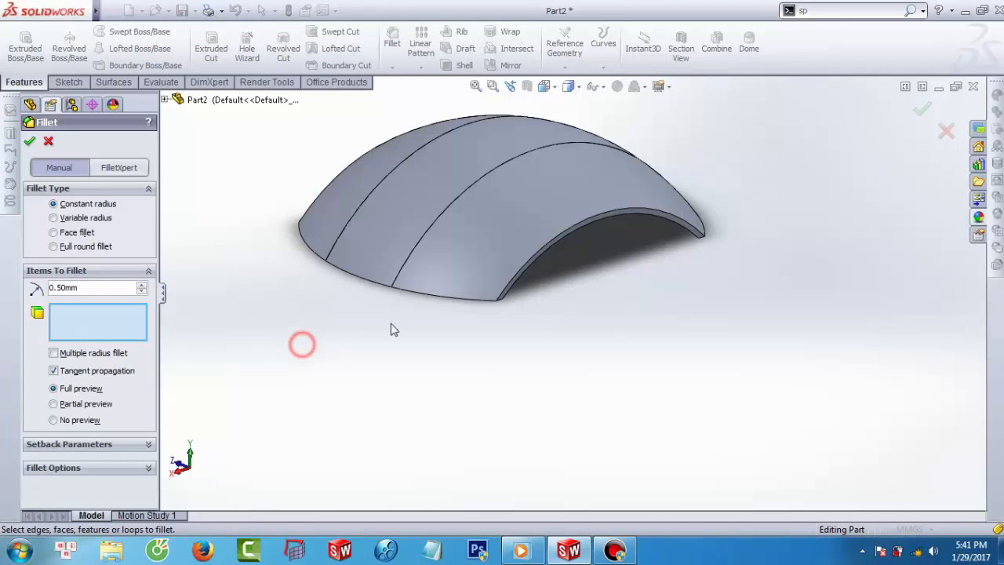
{"action": "scroll", "coordinate": [408, 306], "scroll_direction": "down", "scroll_amount": 5}
{"action": "scroll", "coordinate": [471, 310], "scroll_direction": "down", "scroll_amount": 3}
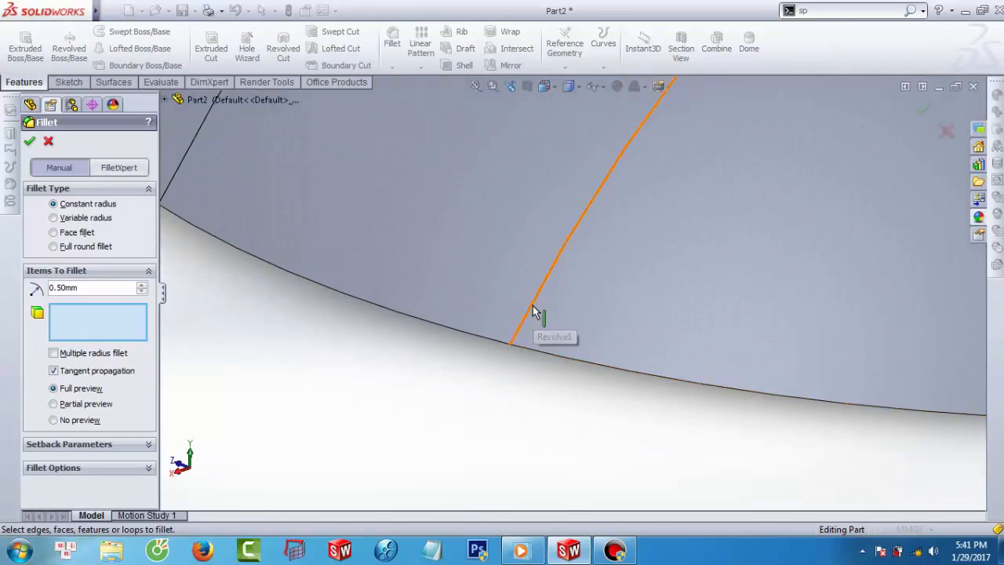
{"action": "left_click", "coordinate": [532, 306]}
{"action": "middle_click_drag", "start_coordinate": [531, 305], "coordinate": [695, 161]}
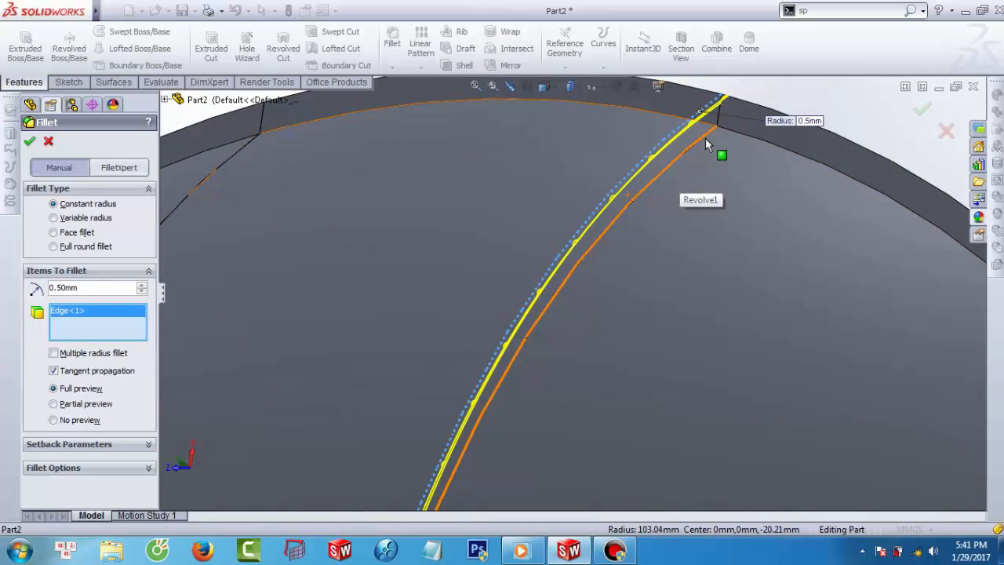
Add the same end strip's inner edge along that joint to the fillet and create it
{"action": "left_click", "coordinate": [706, 138]}
{"action": "scroll", "coordinate": [645, 228], "scroll_direction": "up", "scroll_amount": 3}
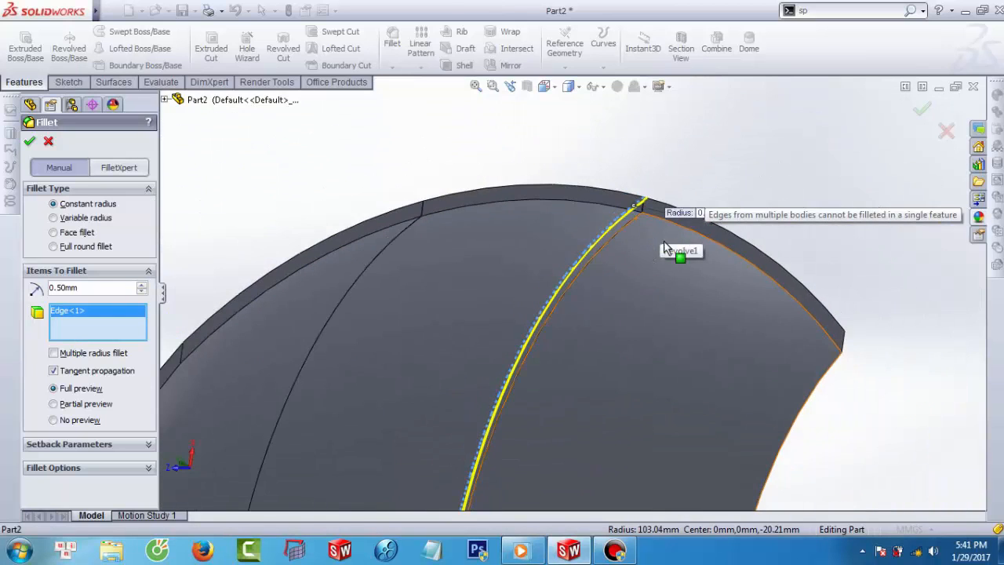
{"action": "scroll", "coordinate": [608, 214], "scroll_direction": "down", "scroll_amount": 4}
{"action": "scroll", "coordinate": [620, 235], "scroll_direction": "down", "scroll_amount": 3}
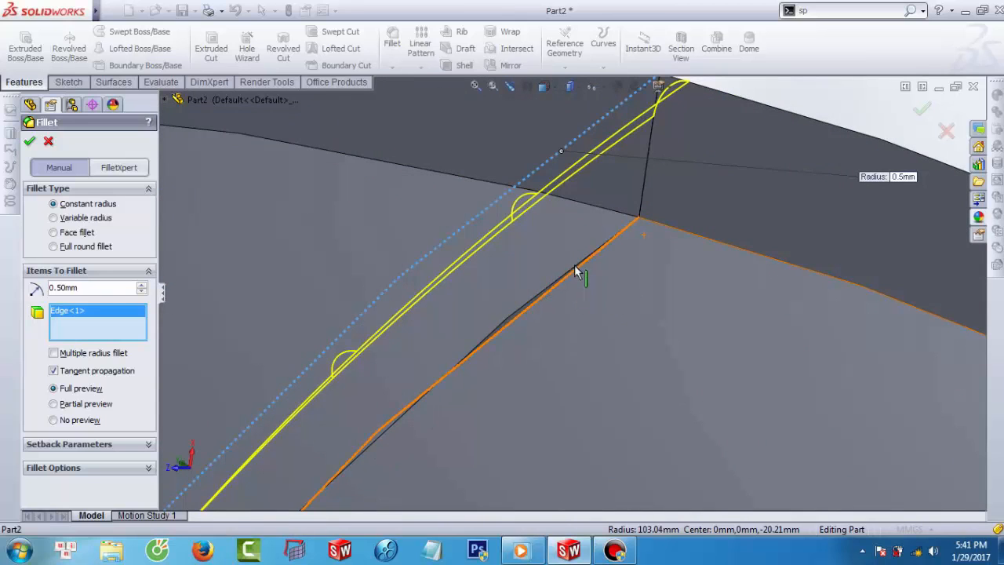
{"action": "left_click", "coordinate": [577, 270]}
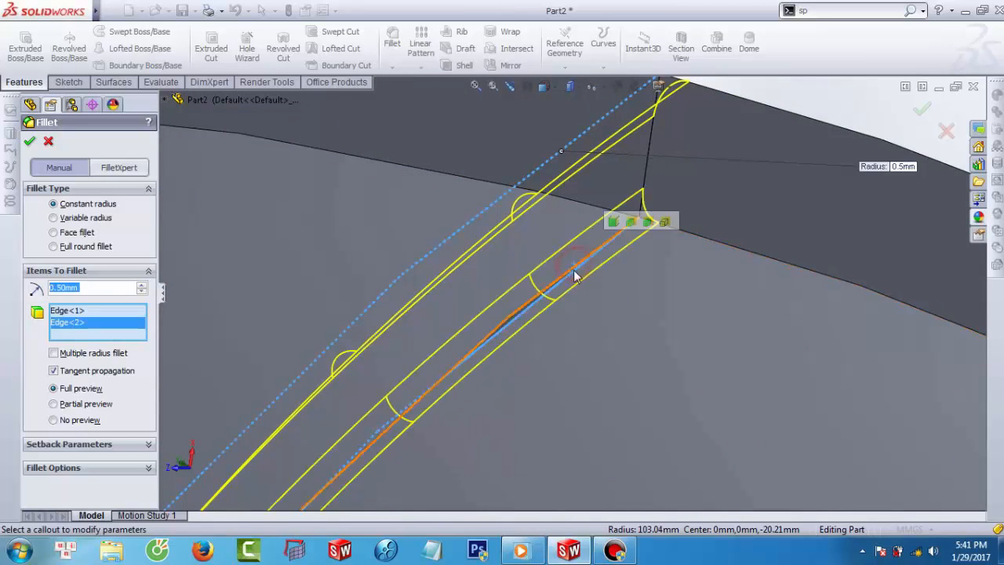
{"action": "scroll", "coordinate": [596, 298], "scroll_direction": "up", "scroll_amount": 6}
{"action": "scroll", "coordinate": [418, 357], "scroll_direction": "down", "scroll_amount": 5}
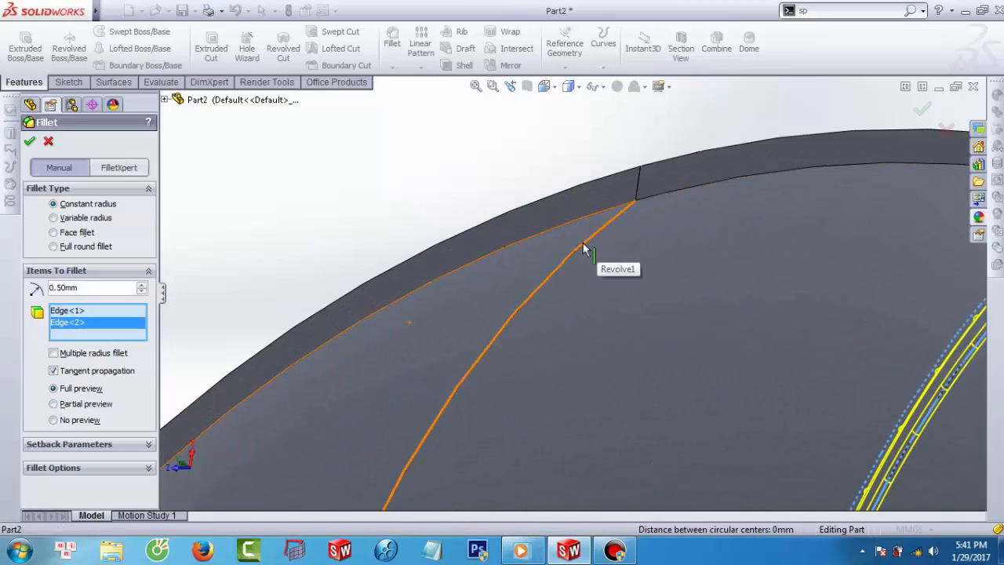
{"action": "left_click", "coordinate": [578, 247]}
{"action": "scroll", "coordinate": [575, 249], "scroll_direction": "up", "scroll_amount": 3}
{"action": "middle_click_drag", "start_coordinate": [564, 256], "coordinate": [561, 307]}
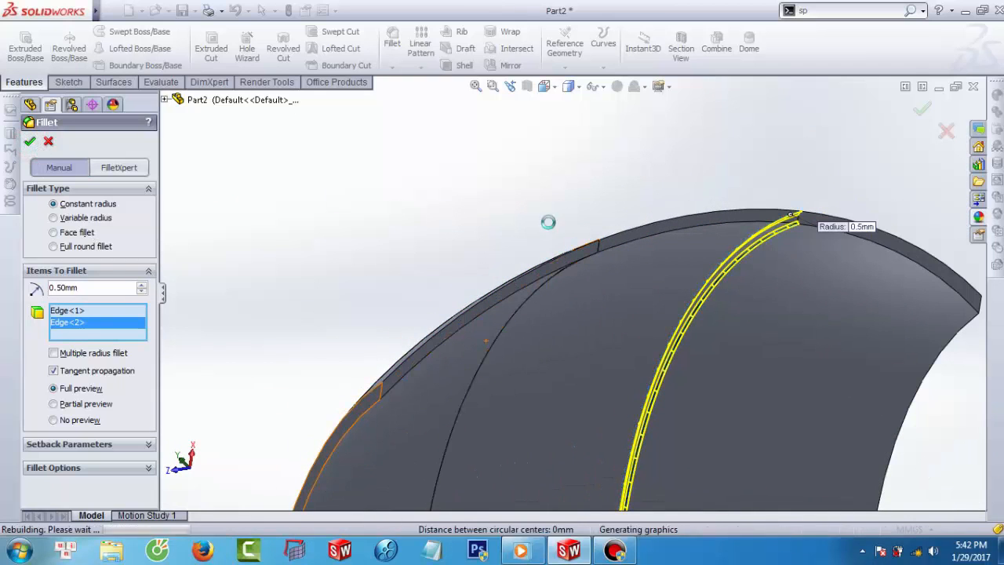
{"action": "right_click", "coordinate": [628, 267]}
{"action": "middle_click_drag", "start_coordinate": [628, 267], "coordinate": [594, 265]}
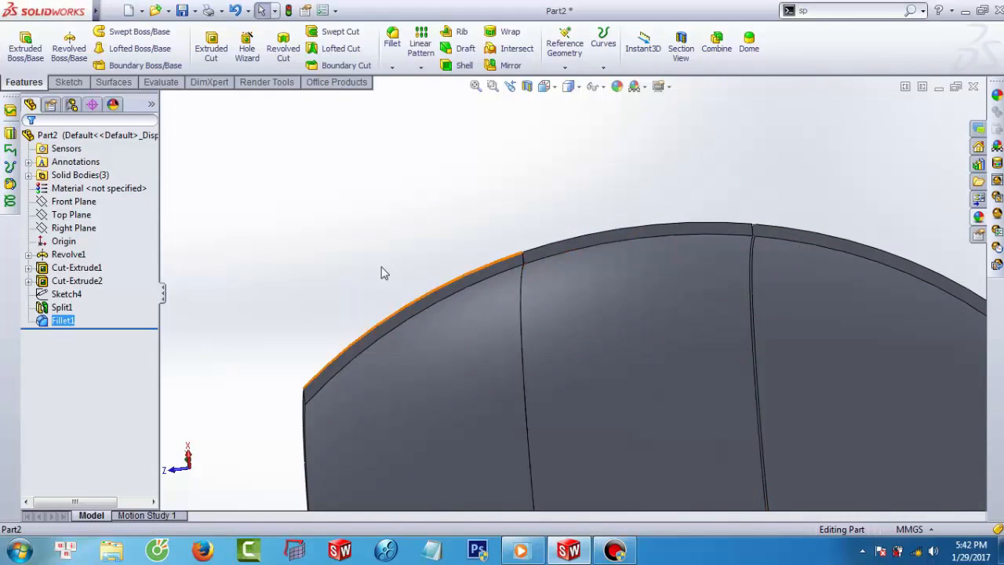
Start a second constant-radius fillet on the middle strip's inner and outer edges along the filleted joint
{"action": "left_click", "coordinate": [361, 242]}
{"action": "scroll", "coordinate": [756, 253], "scroll_direction": "down", "scroll_amount": 5}
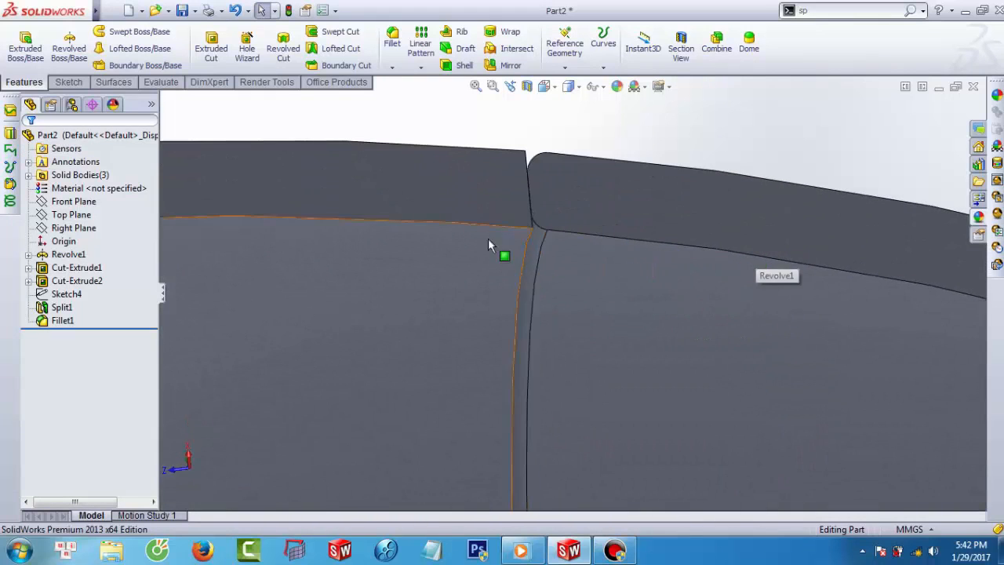
{"action": "scroll", "coordinate": [488, 237], "scroll_direction": "up", "scroll_amount": 2}
{"action": "left_click", "coordinate": [392, 59]}
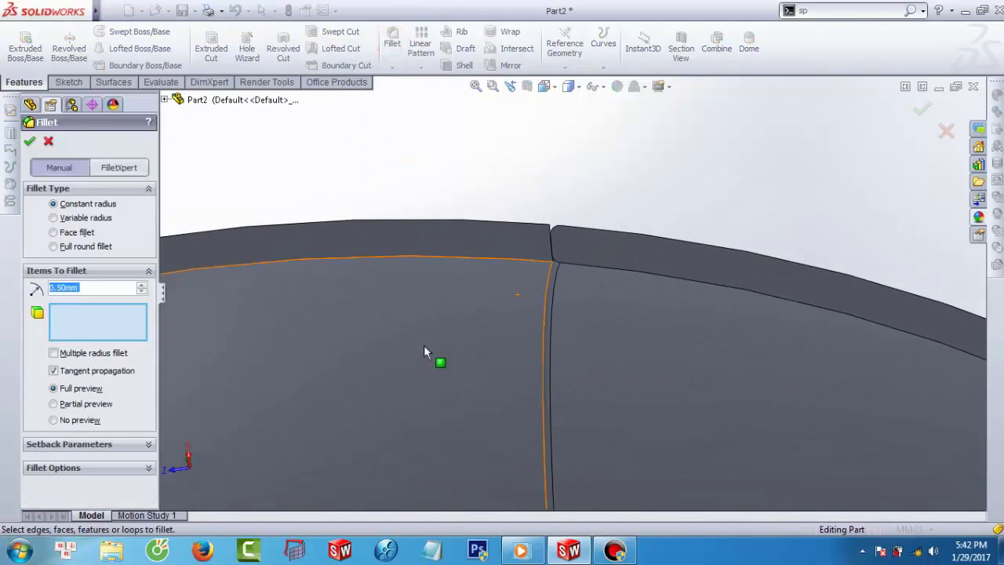
{"action": "scroll", "coordinate": [564, 281], "scroll_direction": "down", "scroll_amount": 3}
{"action": "middle_click_drag", "start_coordinate": [508, 291], "coordinate": [468, 293]}
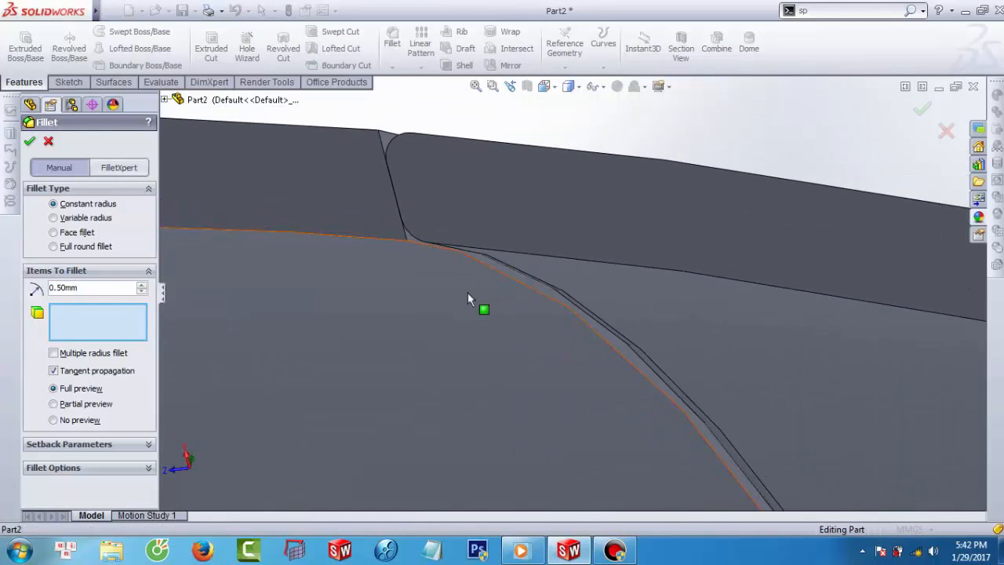
{"action": "left_click", "coordinate": [462, 252]}
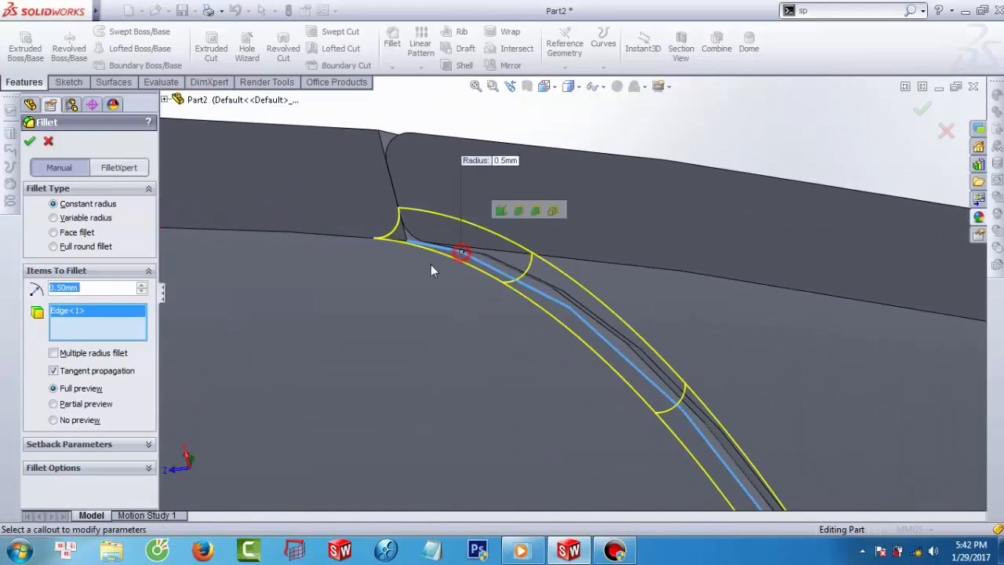
{"action": "left_click", "coordinate": [379, 143]}
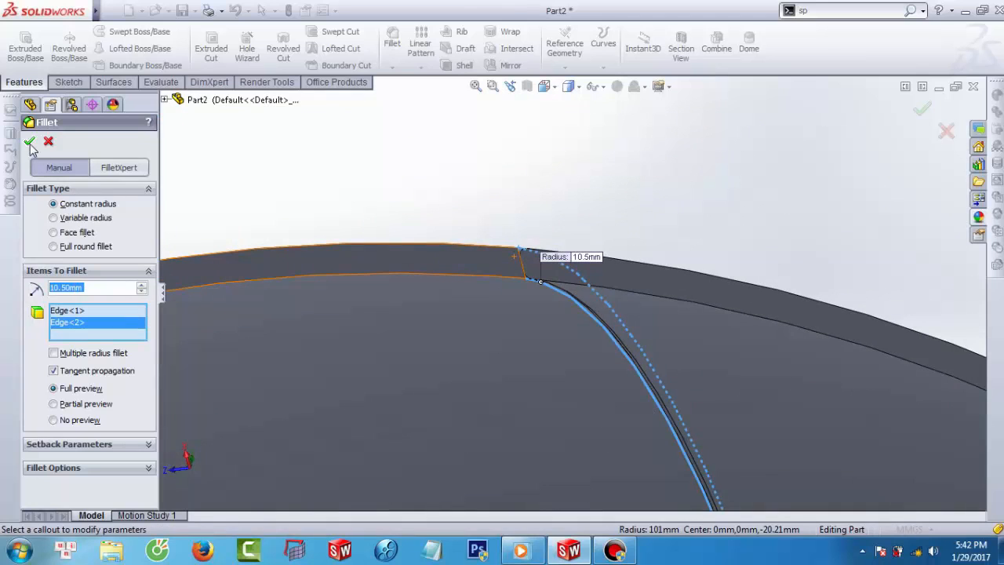
Set the radius of the fillet on the middle strip's inner and outer joint edges to 0.5 mm and create it
{"action": "left_click", "coordinate": [29, 141]}
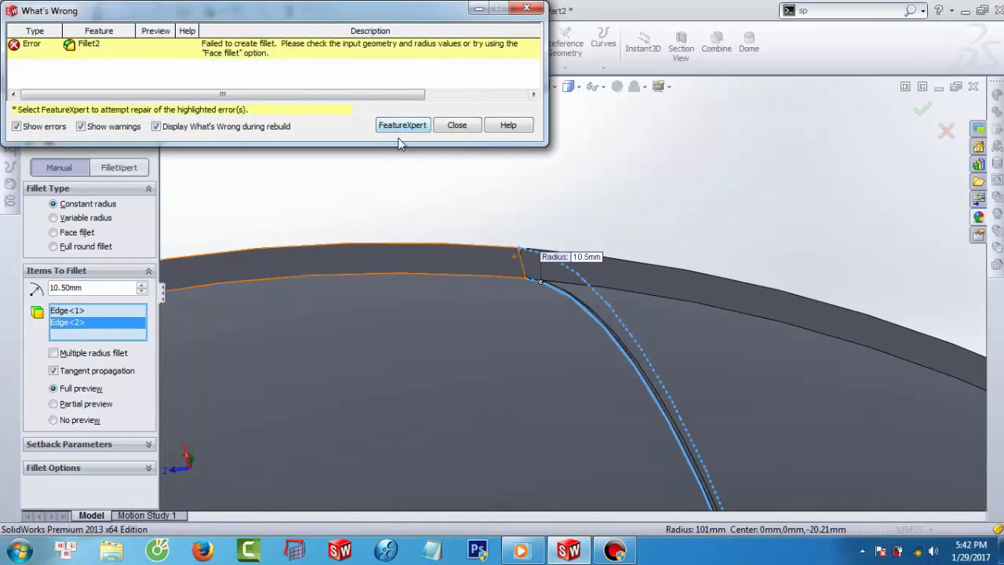
{"action": "left_click", "coordinate": [526, 7]}
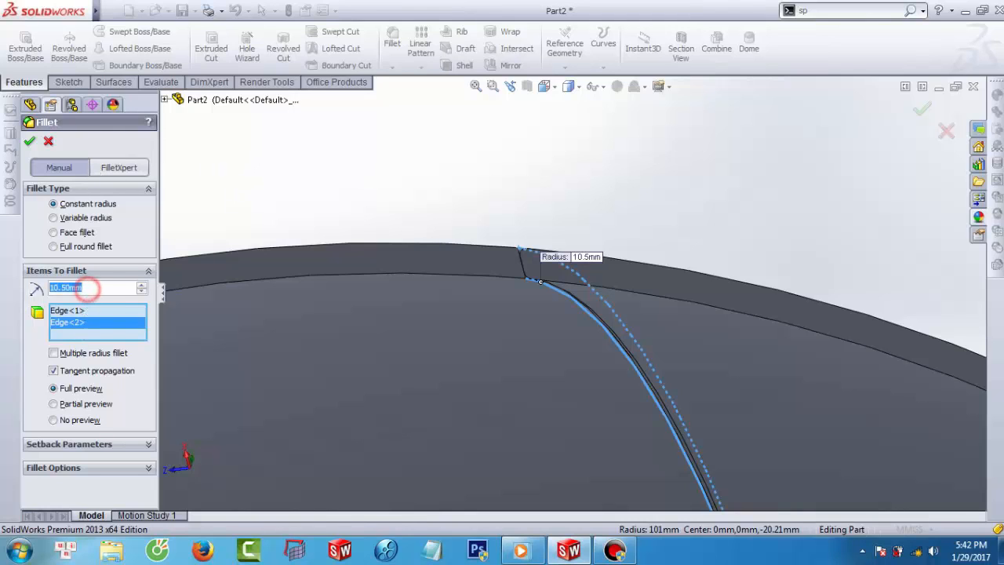
{"action": "type", "text": "0"}
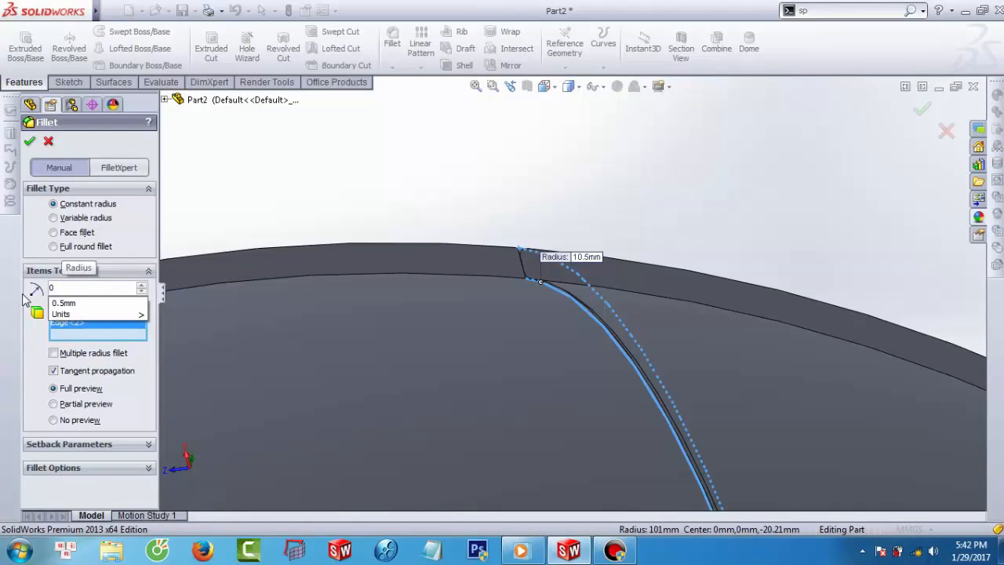
{"action": "type", "text": ".5mm"}
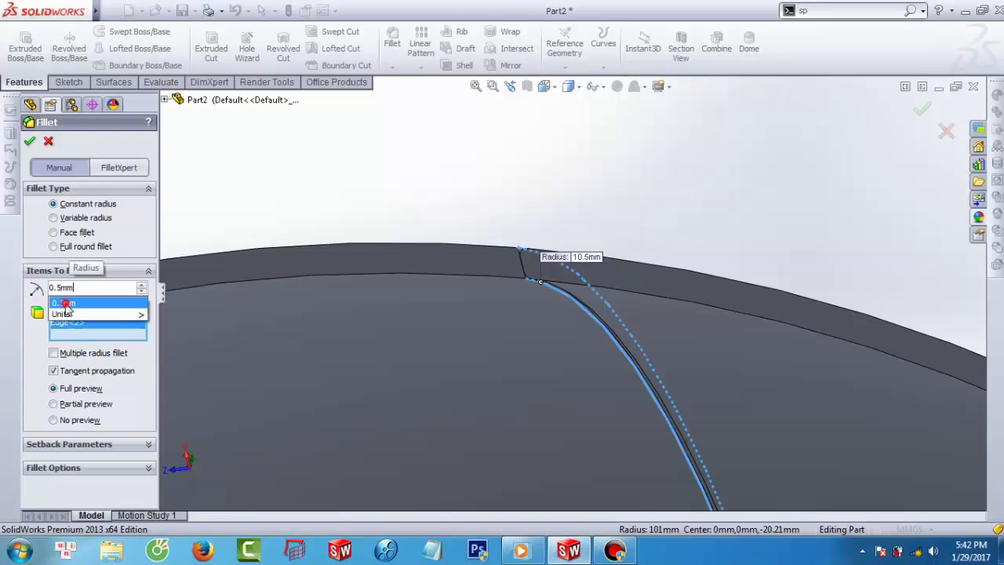
{"action": "left_click", "coordinate": [64, 303]}
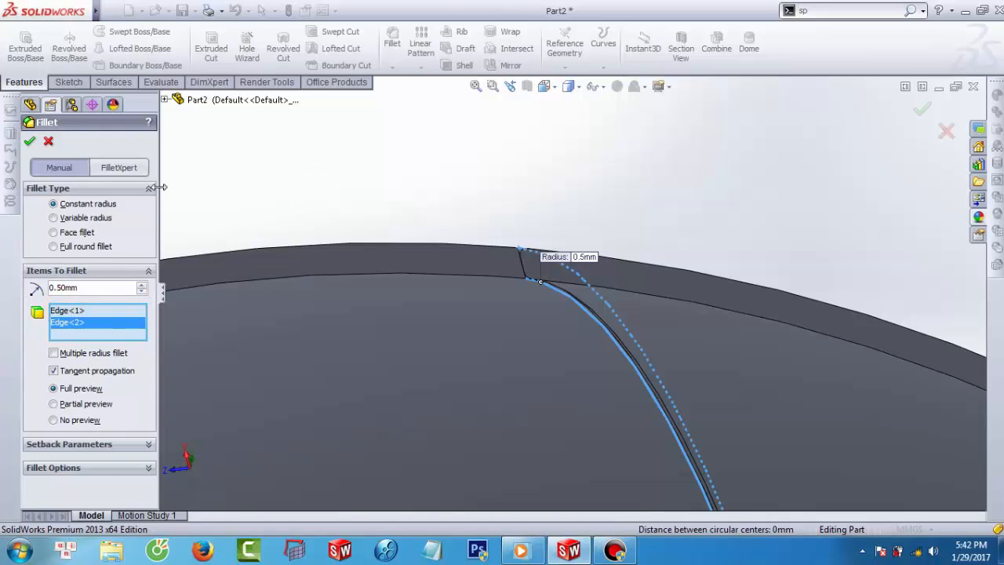
{"action": "left_click", "coordinate": [28, 141]}
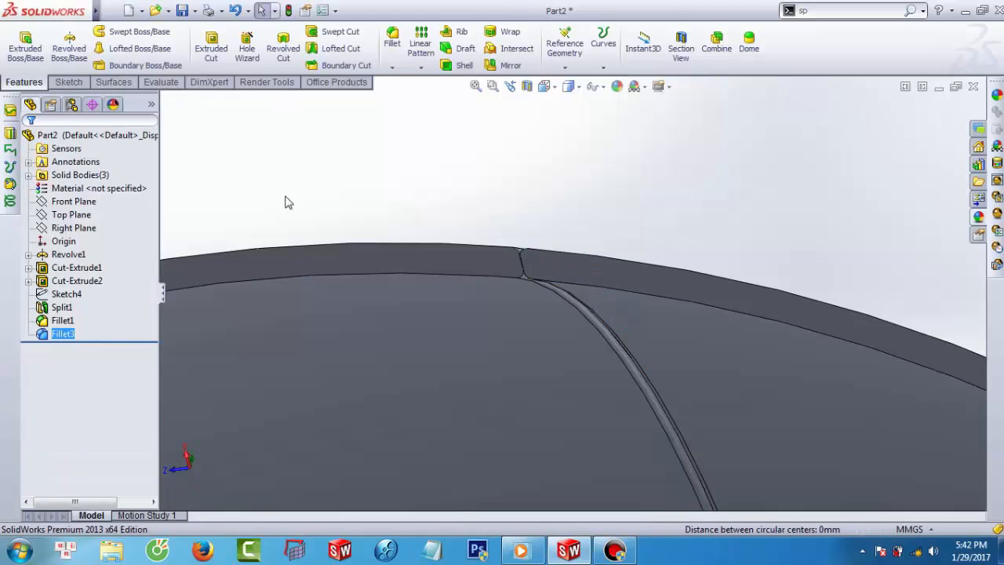
Fillet the middle strip's inner and outer edges along the second, still sharp joint with a 0.5 mm radius
{"action": "scroll", "coordinate": [381, 231], "scroll_direction": "up", "scroll_amount": 3}
{"action": "left_click", "coordinate": [392, 57]}
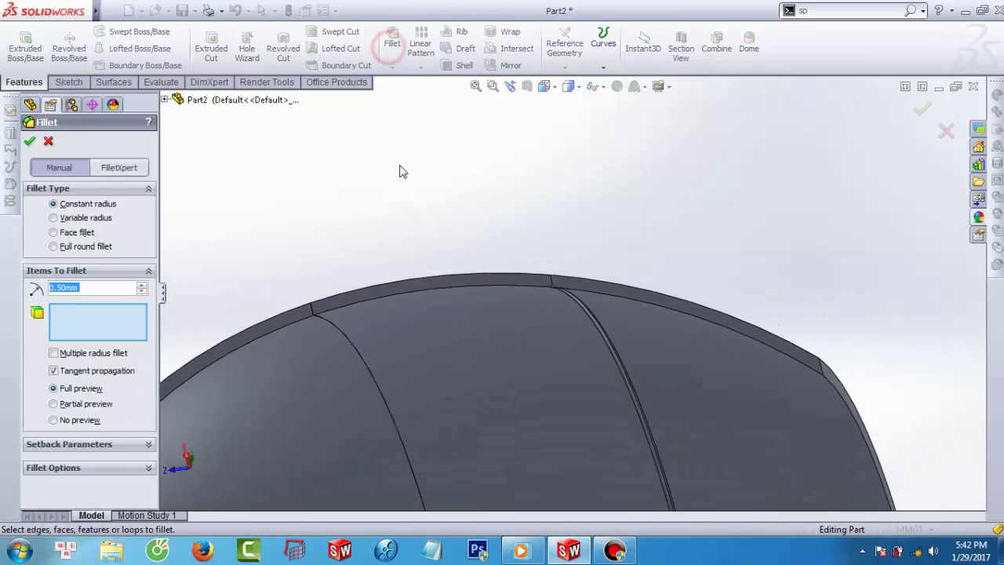
{"action": "scroll", "coordinate": [413, 220], "scroll_direction": "up", "scroll_amount": 3}
{"action": "scroll", "coordinate": [501, 315], "scroll_direction": "down", "scroll_amount": 10}
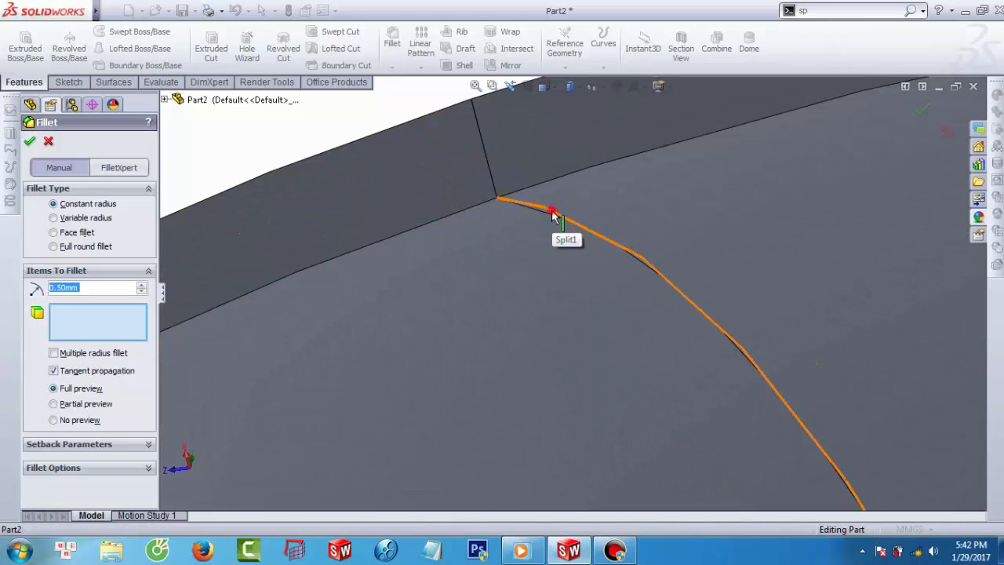
{"action": "left_click", "coordinate": [551, 210]}
{"action": "left_click", "coordinate": [589, 173]}
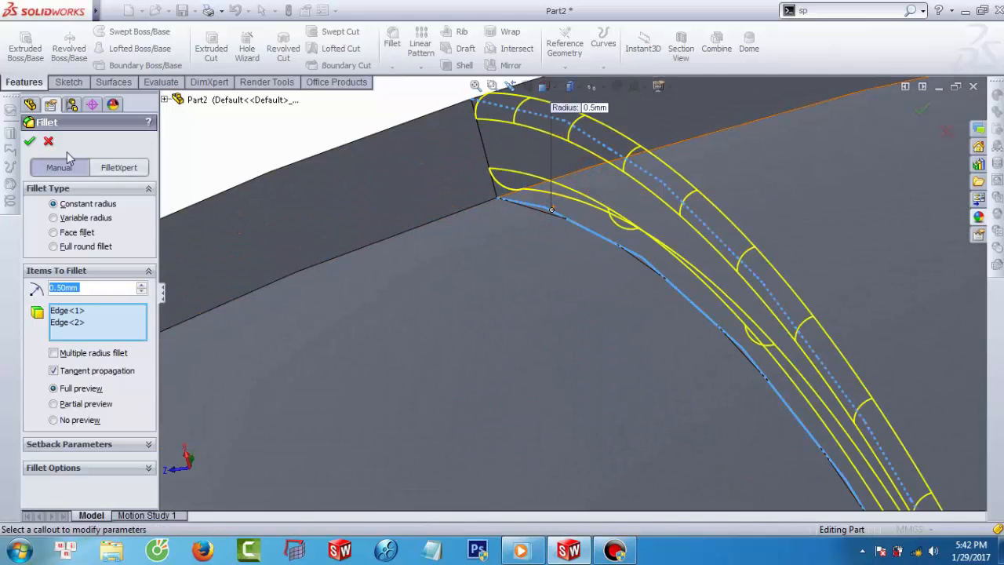
{"action": "left_click", "coordinate": [29, 142]}
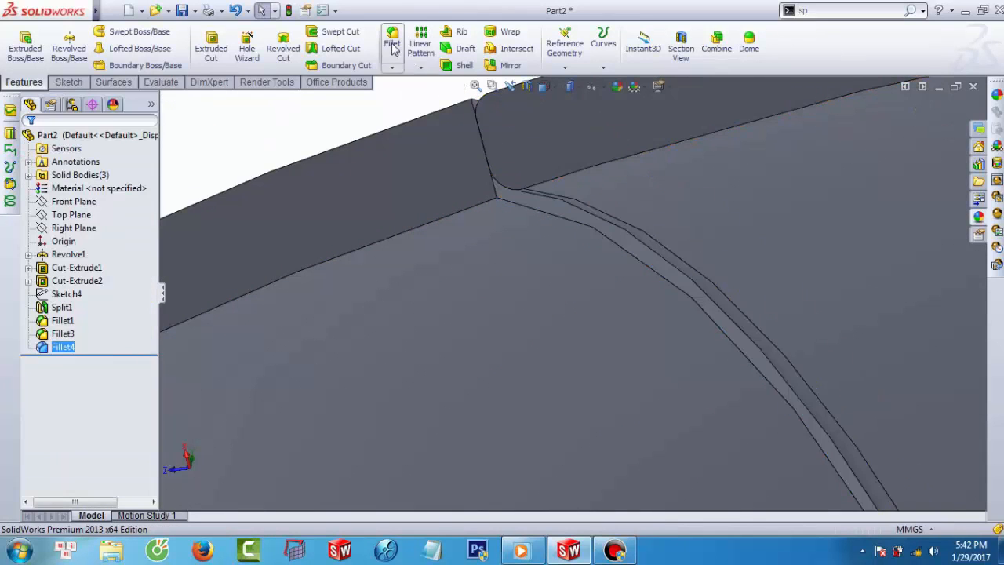
Fillet the adjoining end strip's inner and outer edges along the second joint with a 0.5 mm radius
{"action": "left_click", "coordinate": [393, 43]}
{"action": "left_click", "coordinate": [506, 199]}
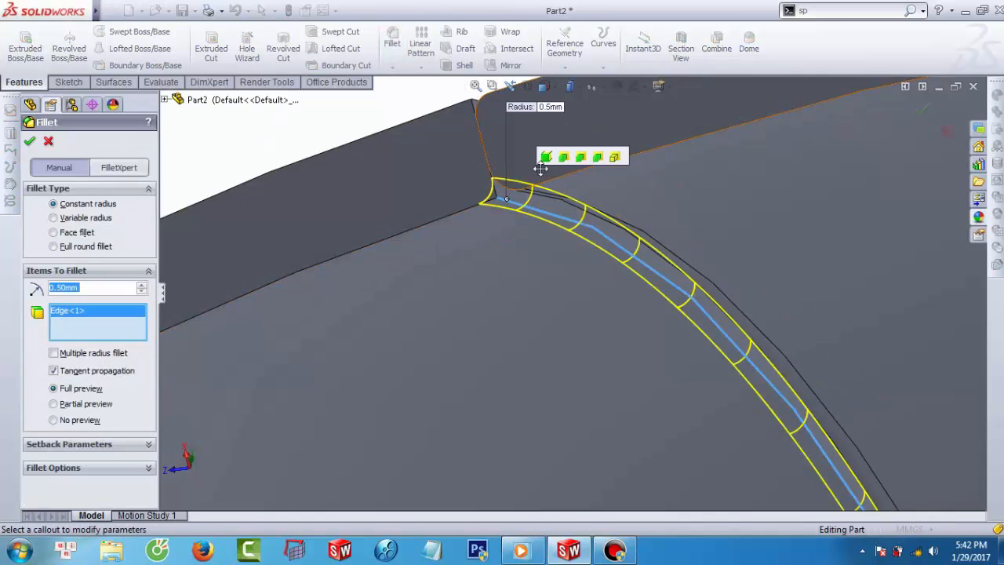
{"action": "left_click", "coordinate": [546, 157]}
{"action": "left_click", "coordinate": [31, 142]}
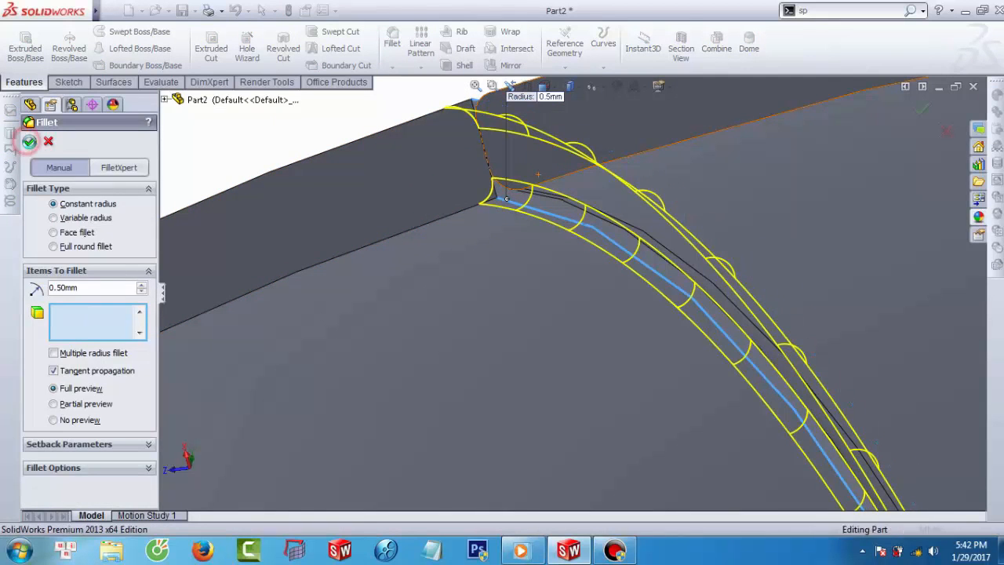
Start a 0.5 mm constant-radius fillet on the first end strip's free side face and its upper end face
{"action": "scroll", "coordinate": [385, 175], "scroll_direction": "up", "scroll_amount": 6}
{"action": "scroll", "coordinate": [487, 276], "scroll_direction": "up", "scroll_amount": 3}
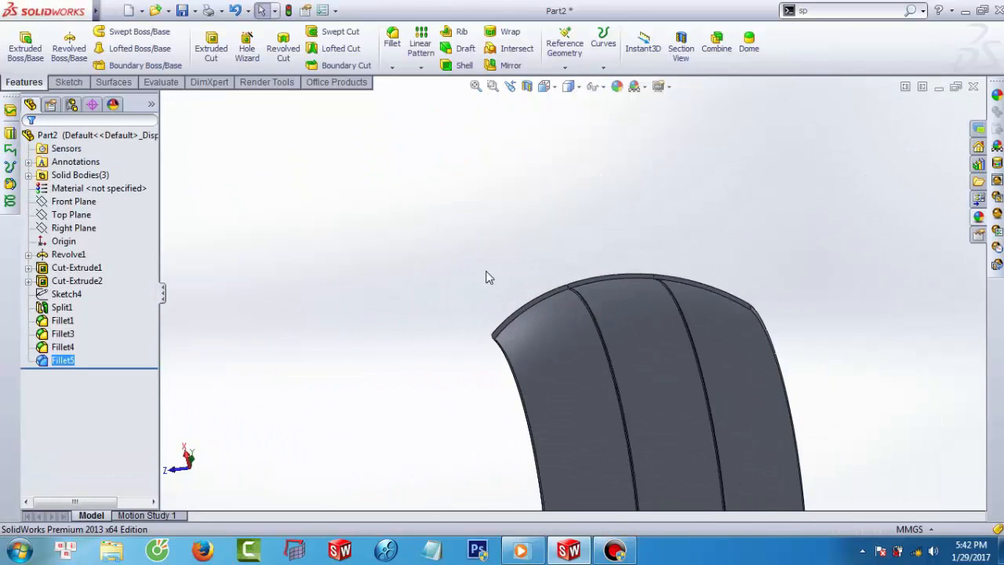
{"action": "scroll", "coordinate": [703, 346], "scroll_direction": "up", "scroll_amount": 3}
{"action": "scroll", "coordinate": [731, 392], "scroll_direction": "down", "scroll_amount": 2}
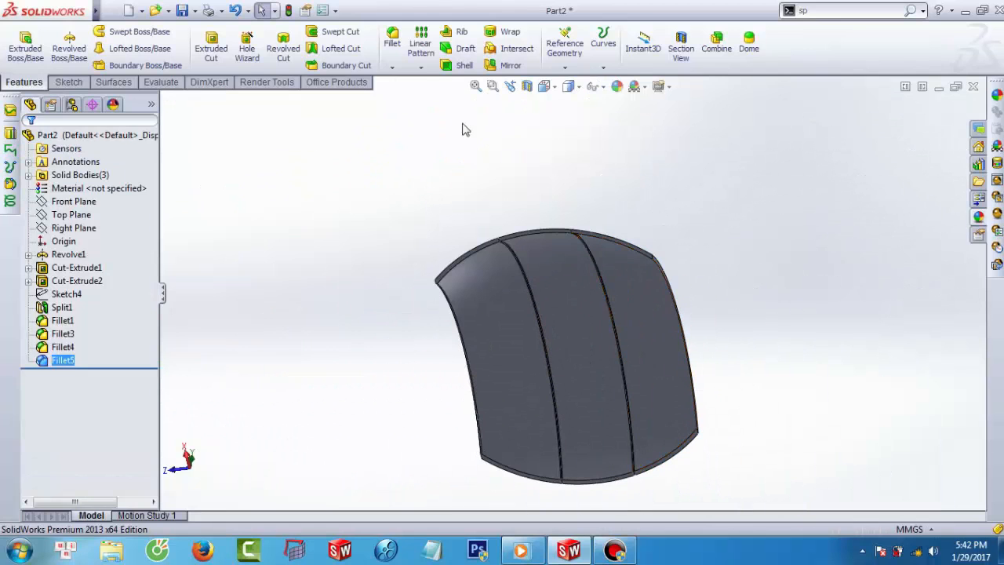
{"action": "left_click", "coordinate": [399, 49]}
{"action": "scroll", "coordinate": [682, 283], "scroll_direction": "down", "scroll_amount": 5}
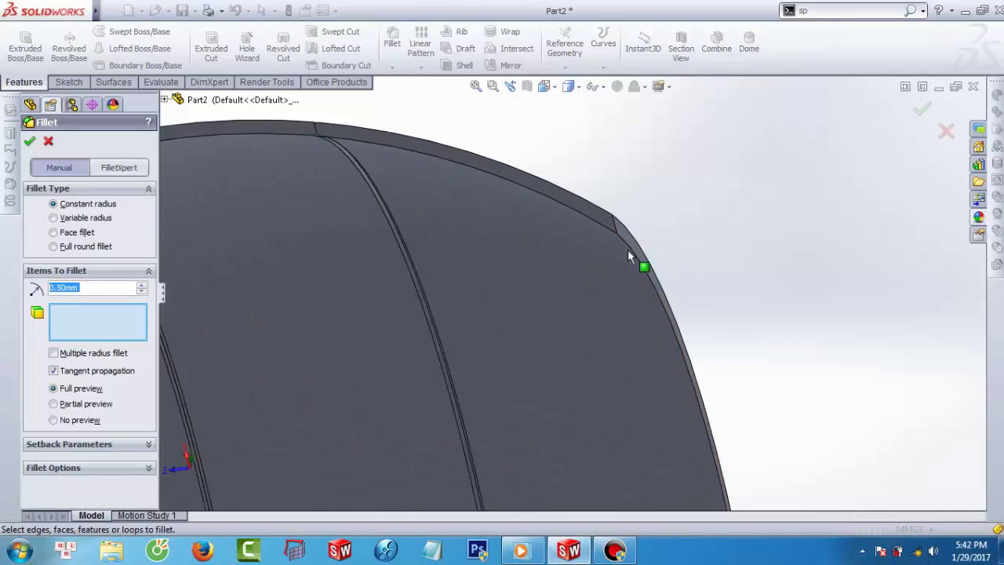
{"action": "left_click", "coordinate": [627, 250]}
{"action": "scroll", "coordinate": [567, 265], "scroll_direction": "up", "scroll_amount": 2}
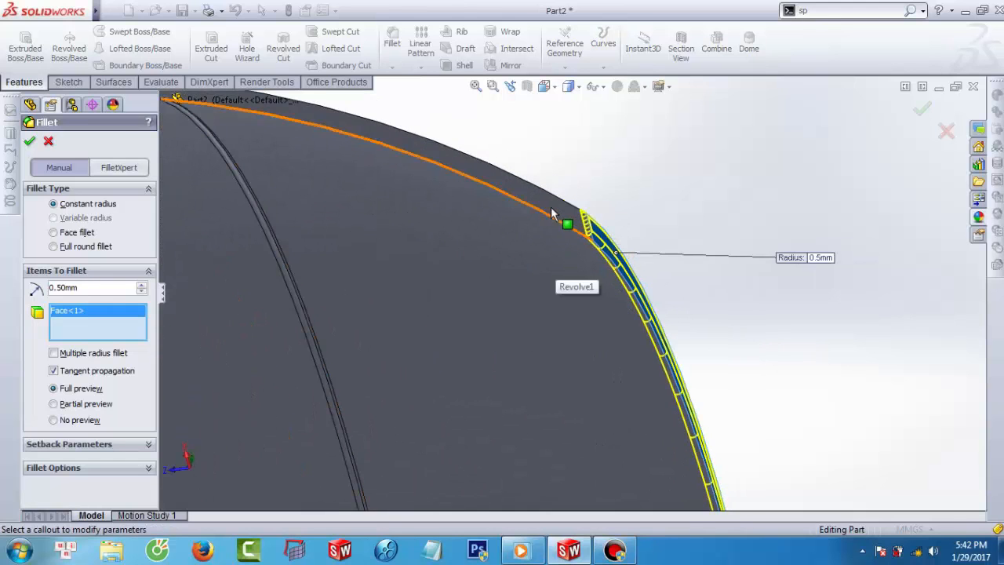
{"action": "left_click", "coordinate": [550, 202]}
Add the same end strip's lower end face to the fillet and create it
{"action": "scroll", "coordinate": [541, 231], "scroll_direction": "up", "scroll_amount": 1}
{"action": "scroll", "coordinate": [510, 258], "scroll_direction": "up", "scroll_amount": 2}
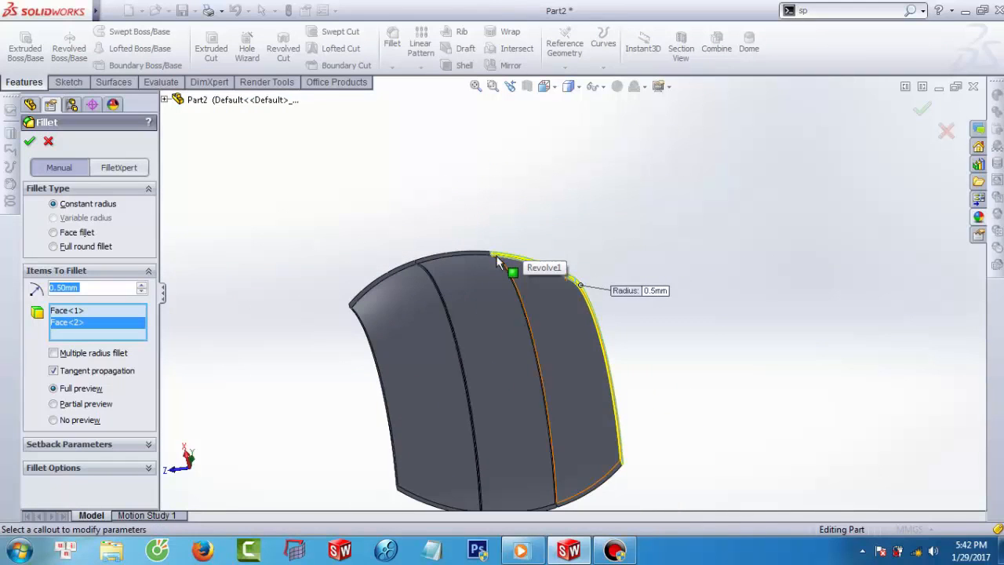
{"action": "scroll", "coordinate": [384, 297], "scroll_direction": "down", "scroll_amount": 5}
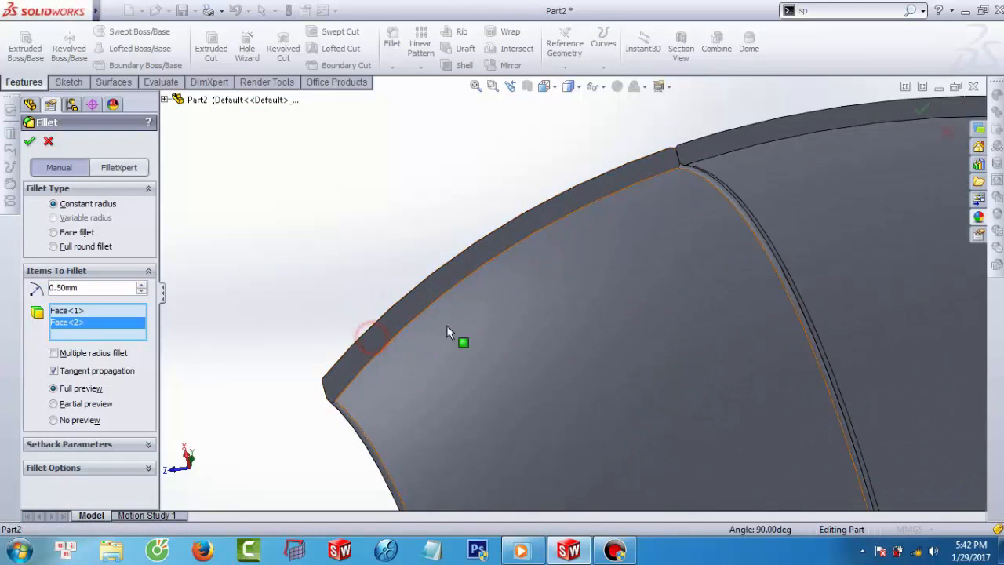
{"action": "scroll", "coordinate": [554, 193], "scroll_direction": "up", "scroll_amount": 7}
{"action": "scroll", "coordinate": [682, 415], "scroll_direction": "up", "scroll_amount": 1}
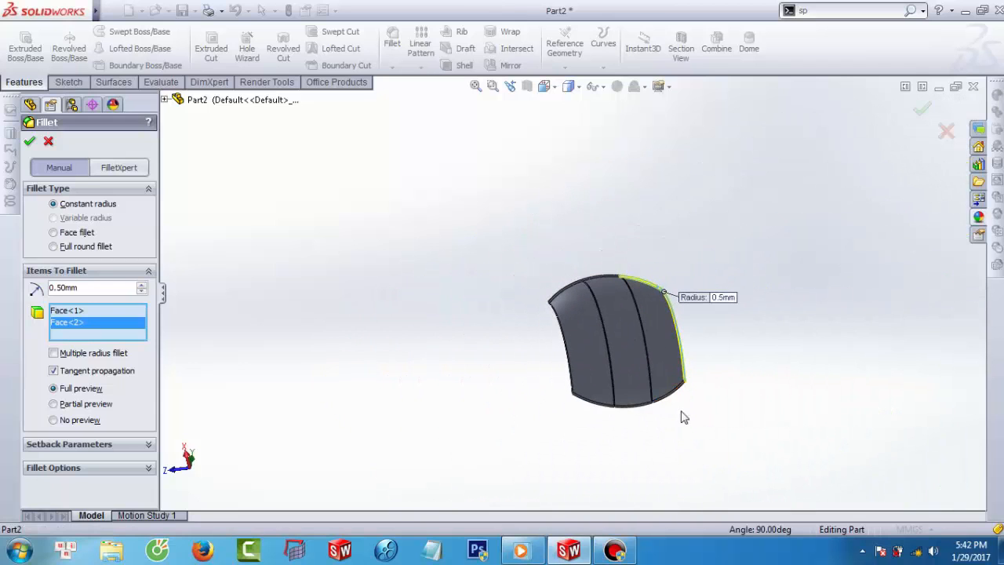
{"action": "scroll", "coordinate": [651, 393], "scroll_direction": "down", "scroll_amount": 6}
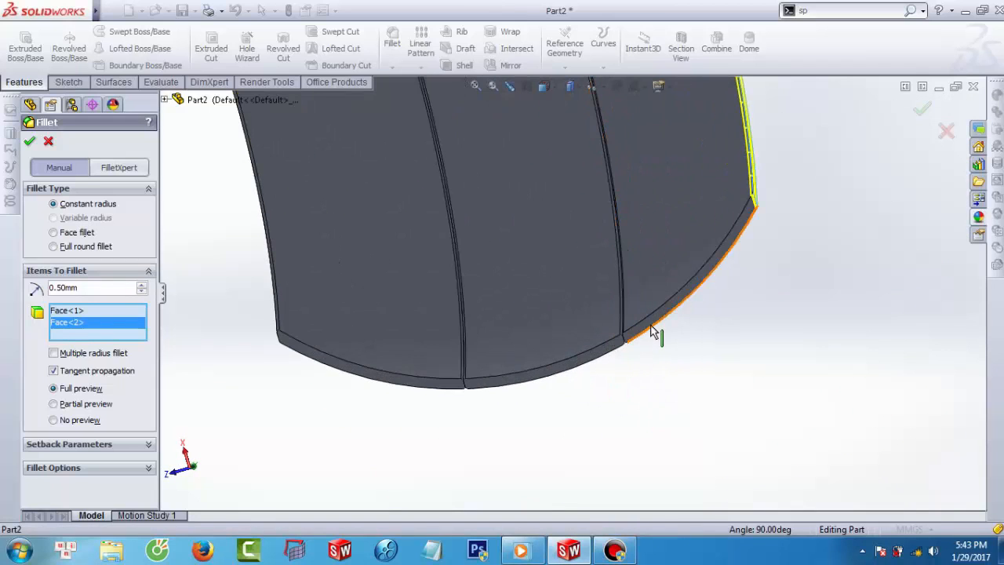
{"action": "left_click", "coordinate": [649, 326]}
{"action": "scroll", "coordinate": [541, 381], "scroll_direction": "down", "scroll_amount": 2}
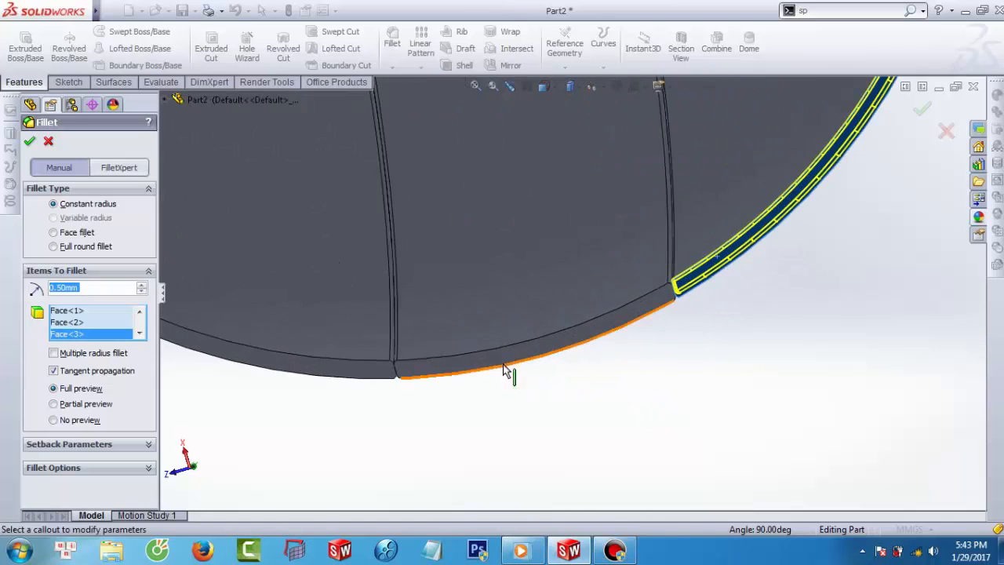
{"action": "left_click", "coordinate": [29, 143]}
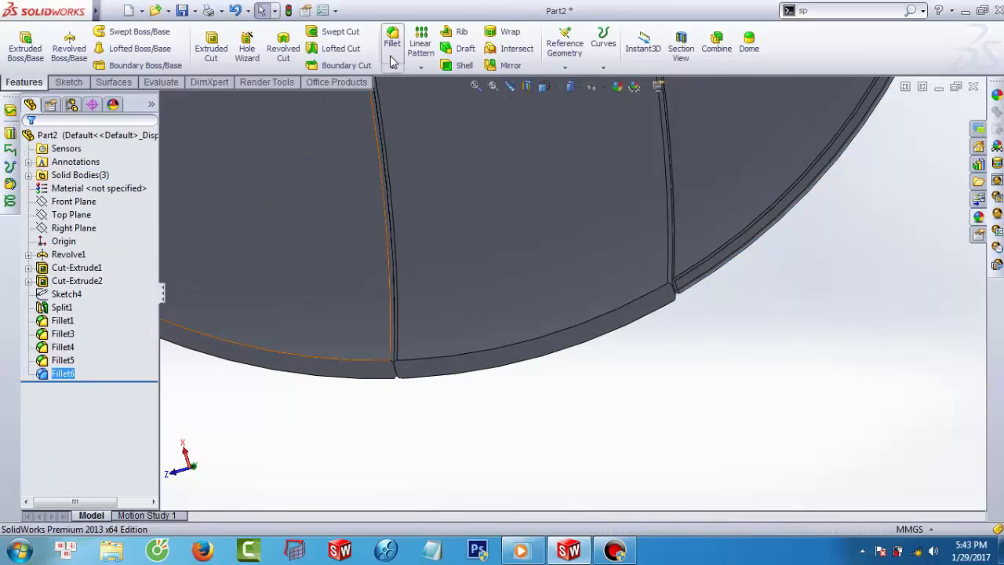
Create separate 0.5 mm fillets around the lower end faces of the middle strip and the other end strip
{"action": "left_click", "coordinate": [391, 57]}
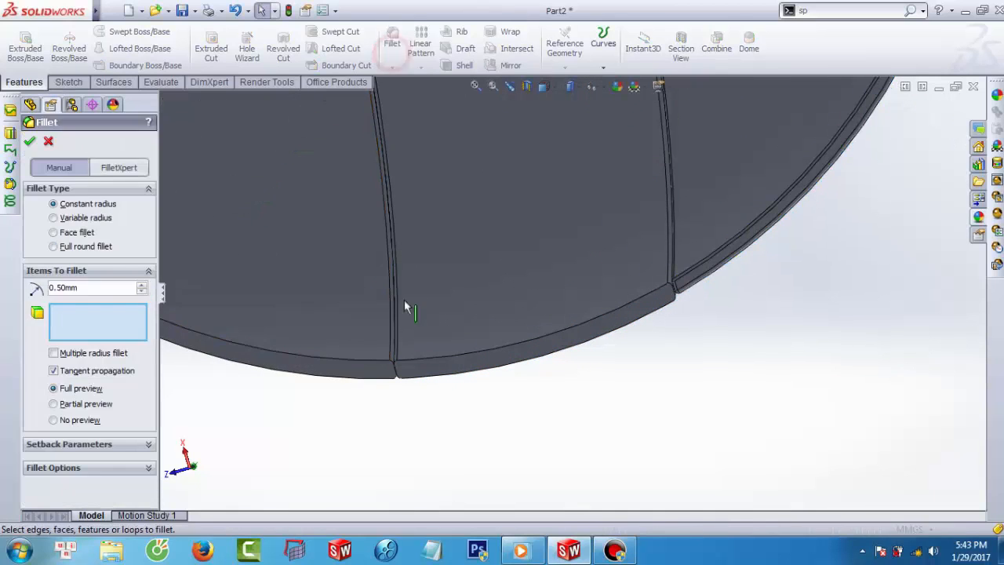
{"action": "left_click", "coordinate": [448, 378]}
{"action": "left_click", "coordinate": [29, 141]}
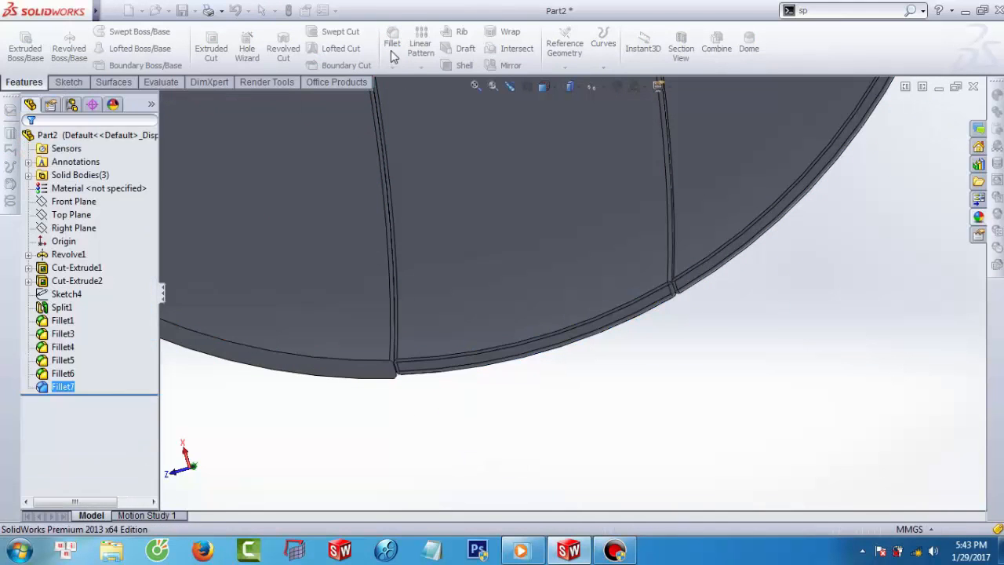
{"action": "left_click", "coordinate": [390, 45]}
{"action": "left_click", "coordinate": [351, 374]}
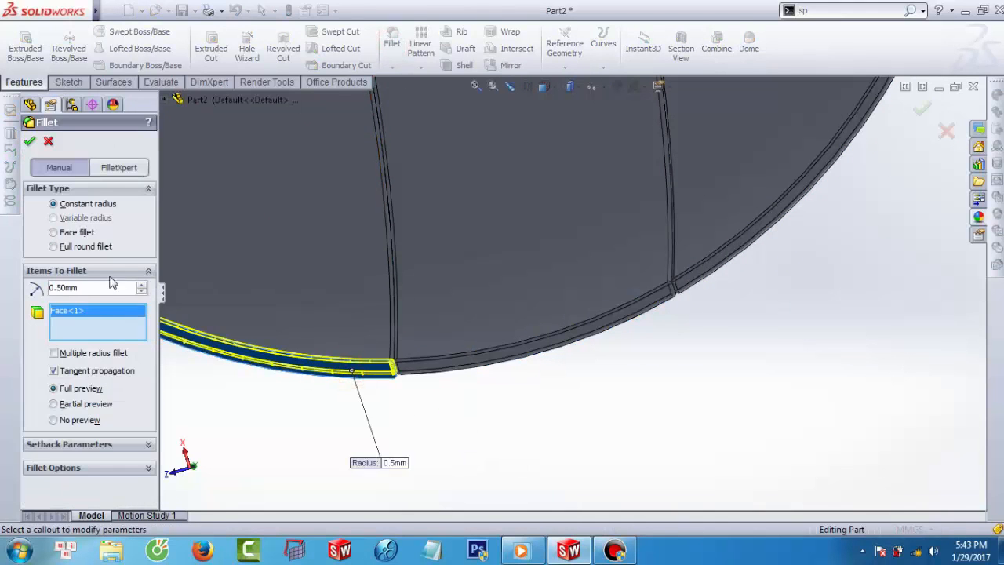
{"action": "left_click", "coordinate": [29, 143]}
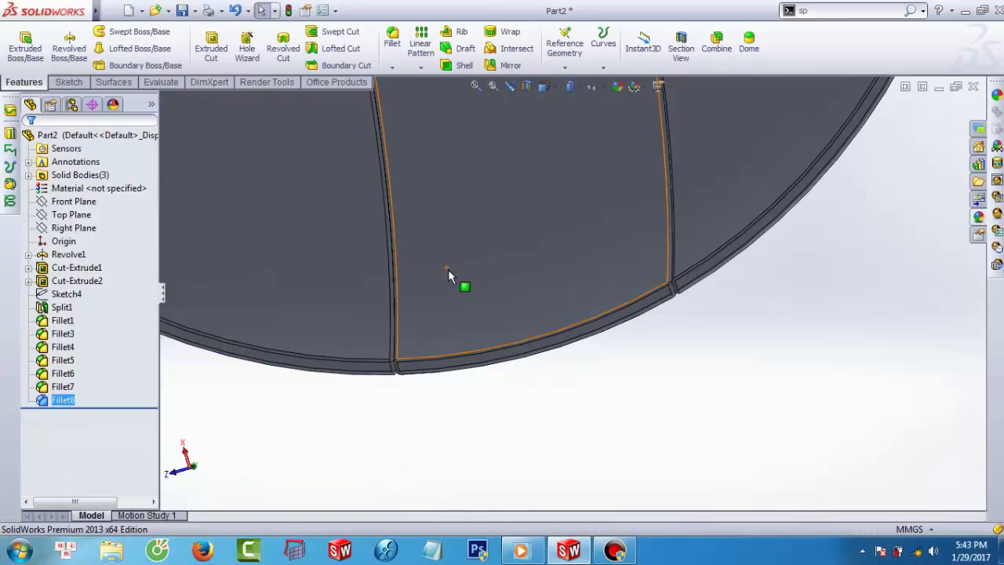
Fillet the edges of the middle strip's upper end face with a 0.5 mm radius
{"action": "scroll", "coordinate": [451, 275], "scroll_direction": "up", "scroll_amount": 5}
{"action": "scroll", "coordinate": [457, 275], "scroll_direction": "down", "scroll_amount": 3}
{"action": "middle_click_drag", "start_coordinate": [449, 281], "coordinate": [511, 211]}
{"action": "scroll", "coordinate": [511, 209], "scroll_direction": "down", "scroll_amount": 3}
{"action": "scroll", "coordinate": [521, 153], "scroll_direction": "up", "scroll_amount": 4}
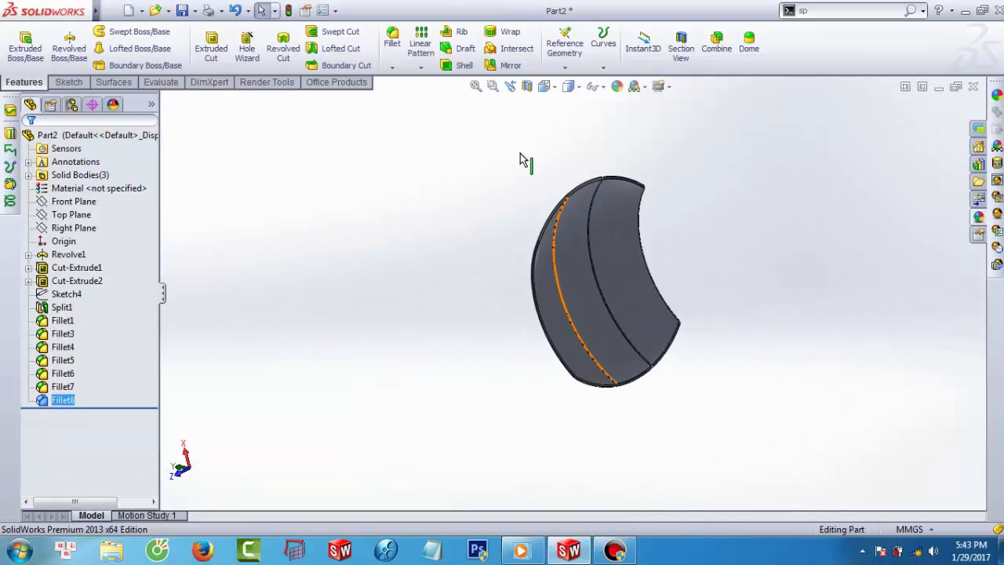
{"action": "scroll", "coordinate": [523, 160], "scroll_direction": "down", "scroll_amount": 5}
{"action": "left_click", "coordinate": [391, 43]}
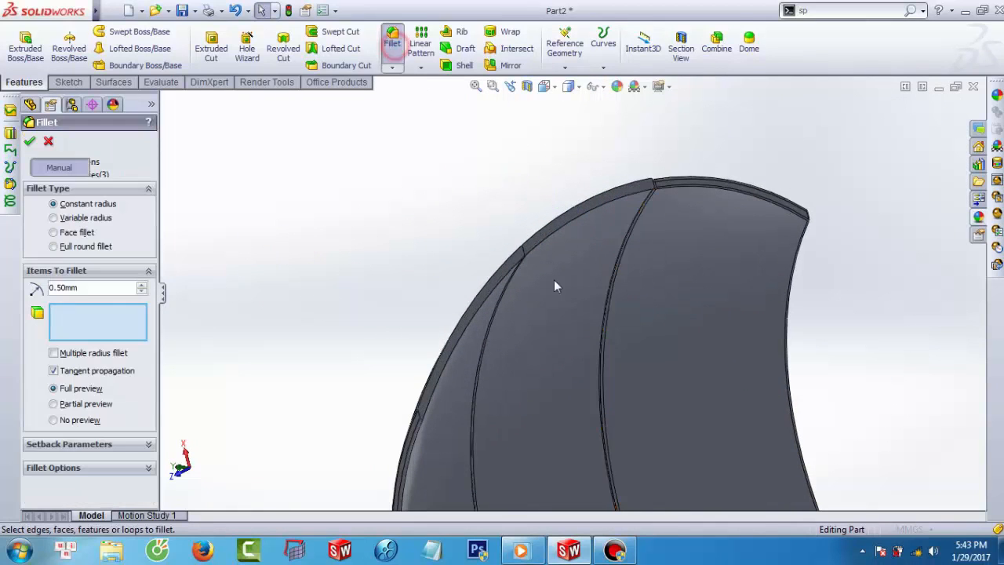
{"action": "scroll", "coordinate": [554, 279], "scroll_direction": "down", "scroll_amount": 2}
{"action": "left_click", "coordinate": [531, 232]}
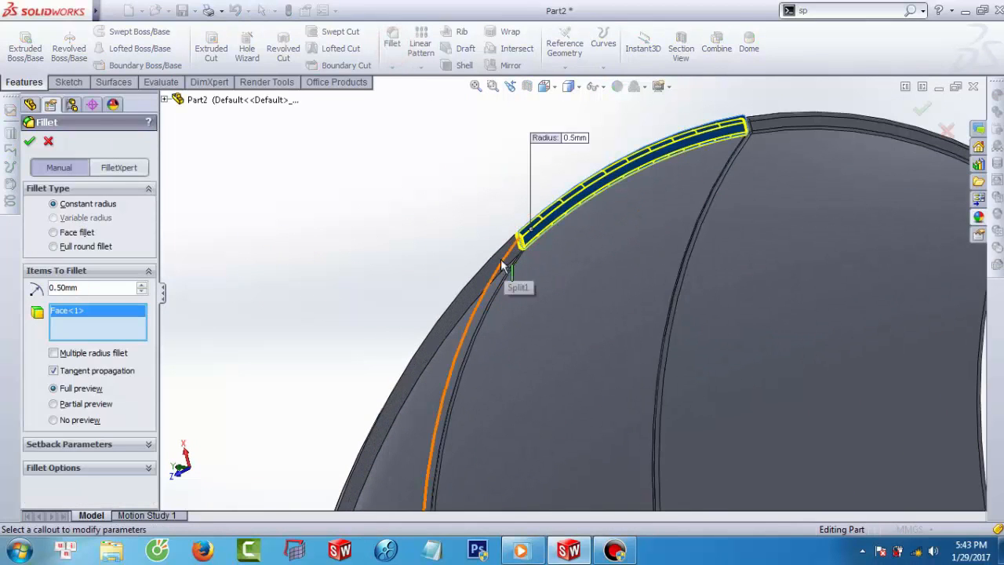
{"action": "left_click", "coordinate": [437, 336]}
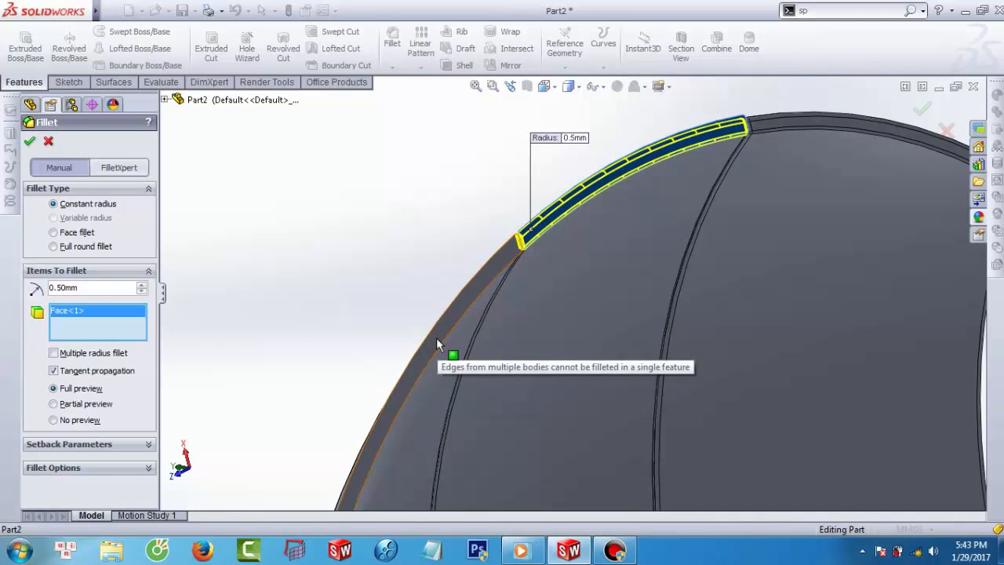
{"action": "left_click", "coordinate": [28, 143]}
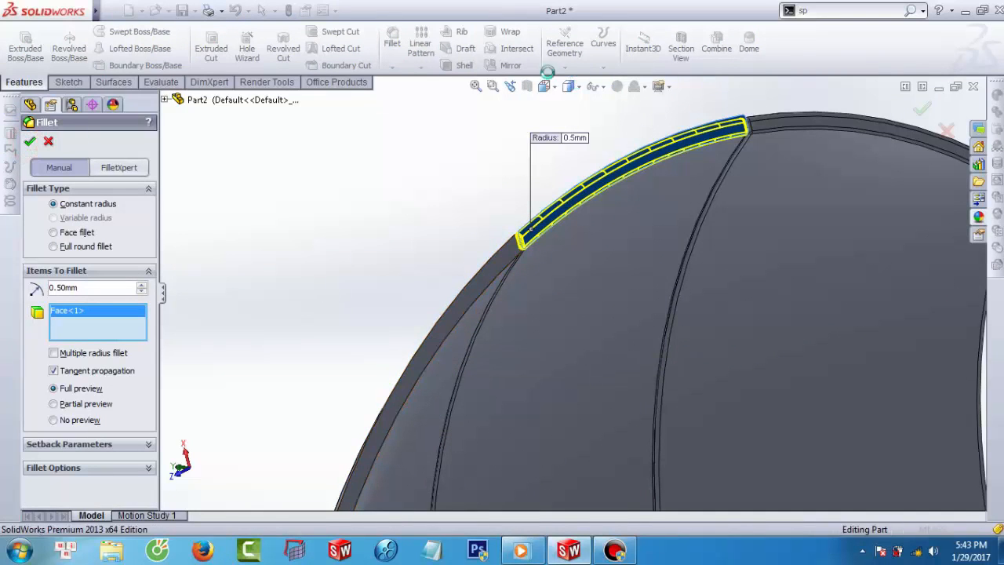
Fillet the remaining end strip's upper end face with a 0.5 mm radius
{"action": "left_click", "coordinate": [392, 43]}
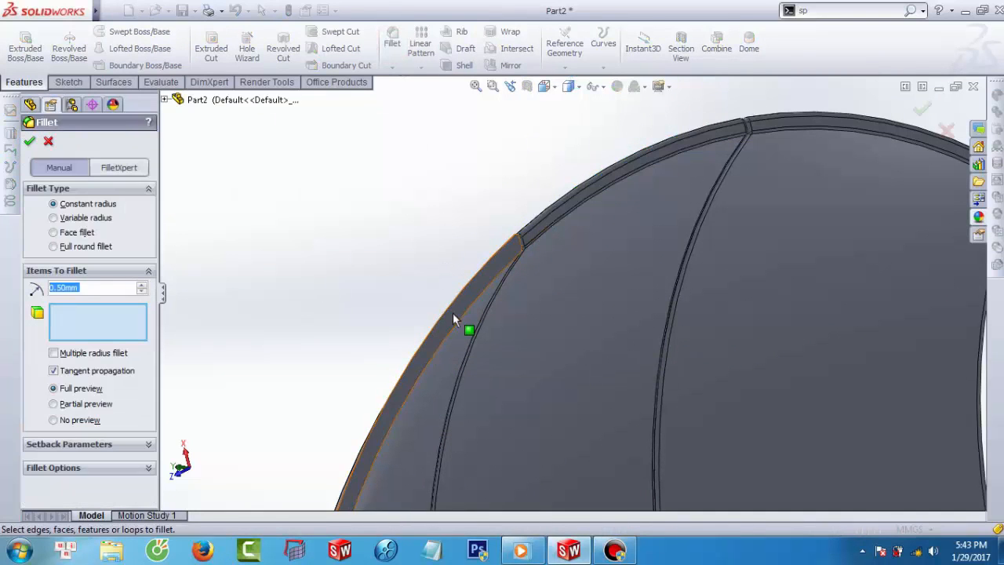
{"action": "left_click", "coordinate": [452, 312]}
{"action": "left_click", "coordinate": [28, 142]}
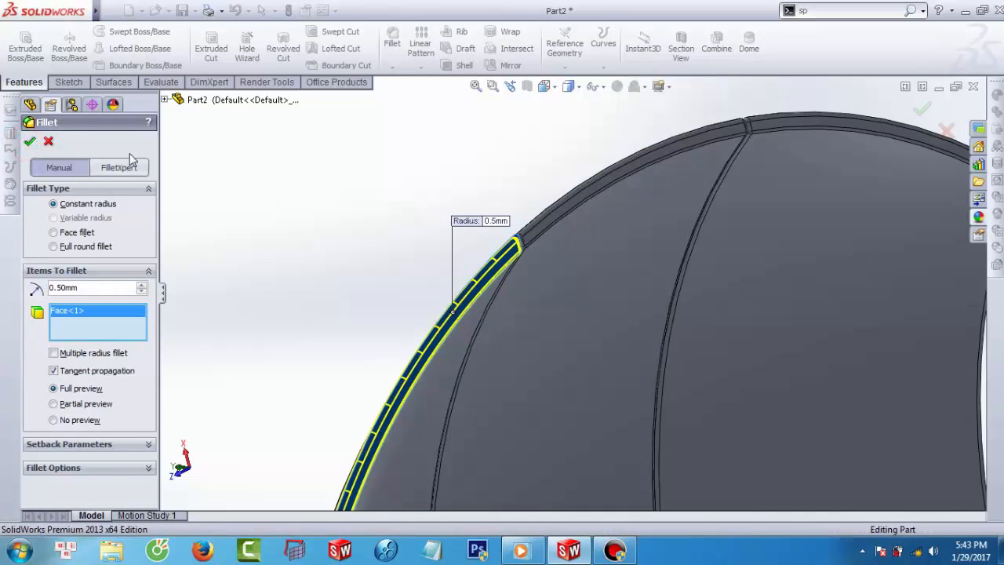
Start a Move/Copy Body operation and select all three strips of the panel as the bodies
{"action": "middle_click_drag", "start_coordinate": [305, 160], "coordinate": [518, 400]}
{"action": "scroll", "coordinate": [481, 400], "scroll_direction": "down", "scroll_amount": 5}
{"action": "scroll", "coordinate": [478, 400], "scroll_direction": "up", "scroll_amount": 4}
{"action": "left_click", "coordinate": [357, 294]}
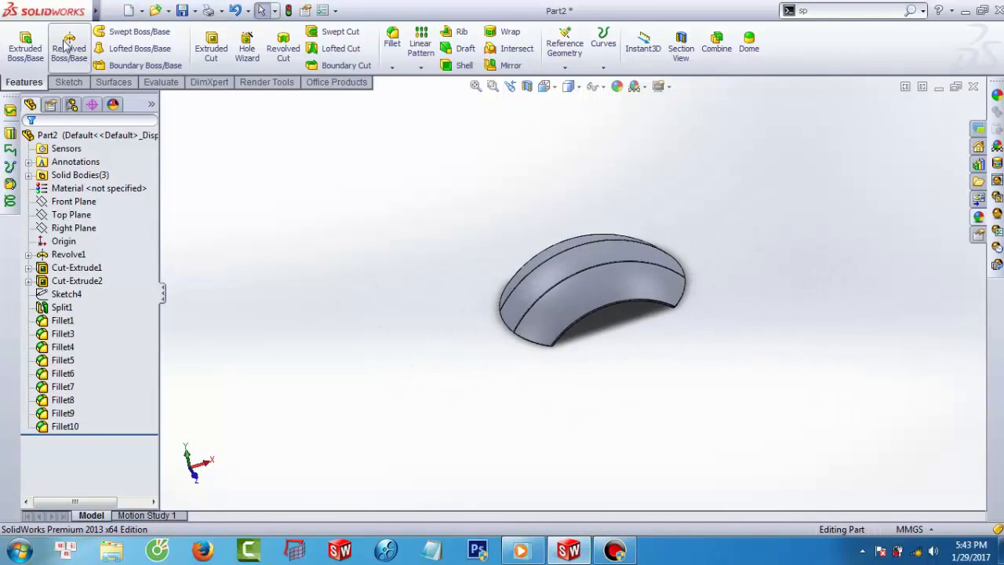
{"action": "mouse_move", "coordinate": [64, 19]}
{"action": "left_click", "coordinate": [188, 11]}
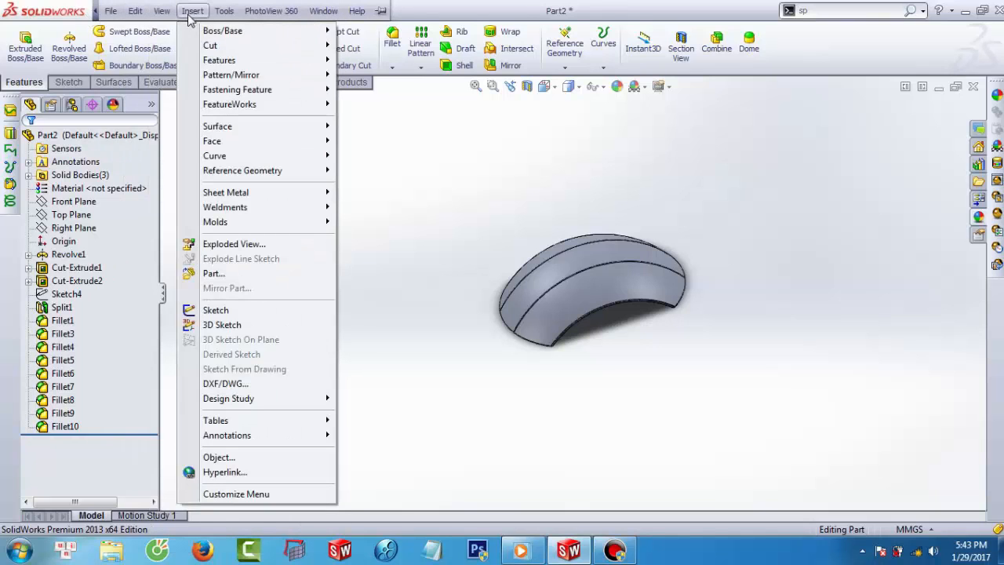
{"action": "mouse_move", "coordinate": [236, 61]}
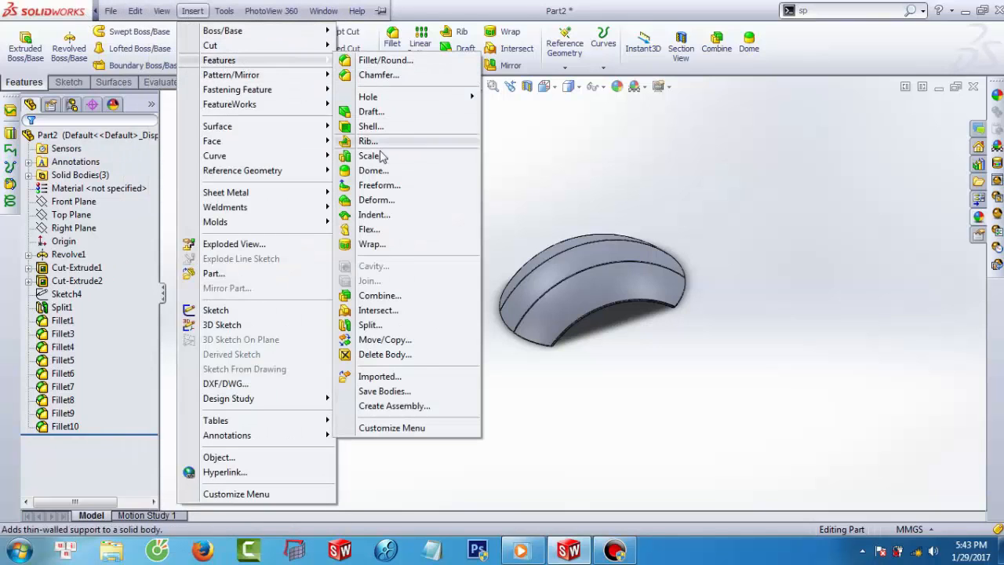
{"action": "left_click", "coordinate": [385, 339]}
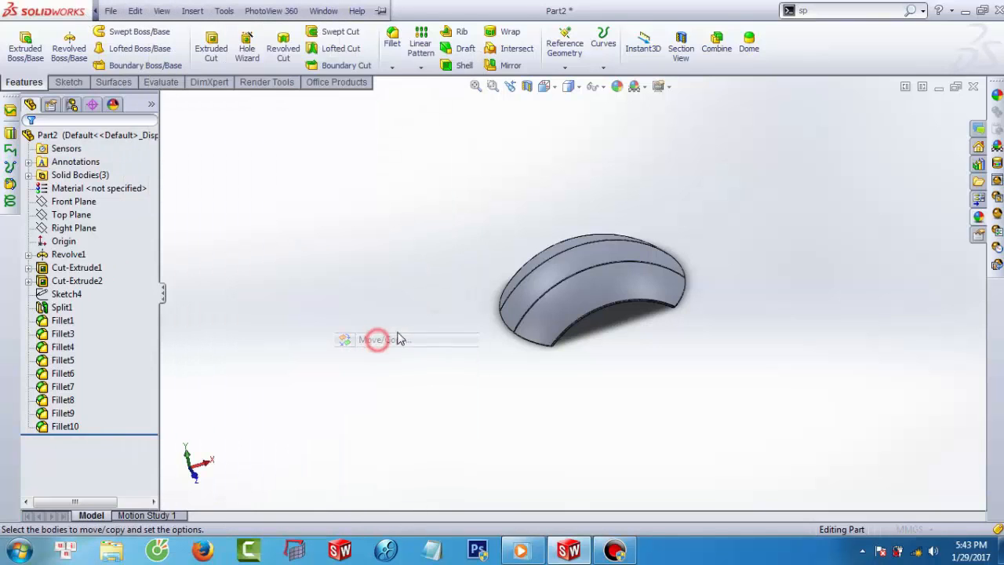
{"action": "left_click", "coordinate": [553, 326]}
{"action": "left_click", "coordinate": [538, 275]}
{"action": "middle_click_drag", "start_coordinate": [538, 276], "coordinate": [479, 207]}
{"action": "left_click", "coordinate": [531, 325]}
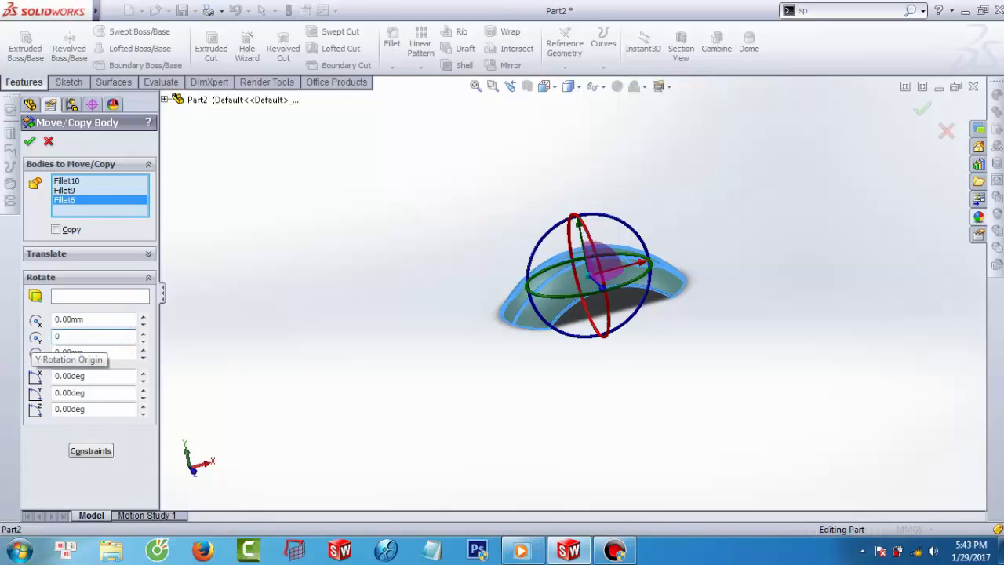
Copy the three strips rotated 180° about the X axis, with the rotation origin at 0, 0, 0 mm
{"action": "left_click", "coordinate": [279, 361]}
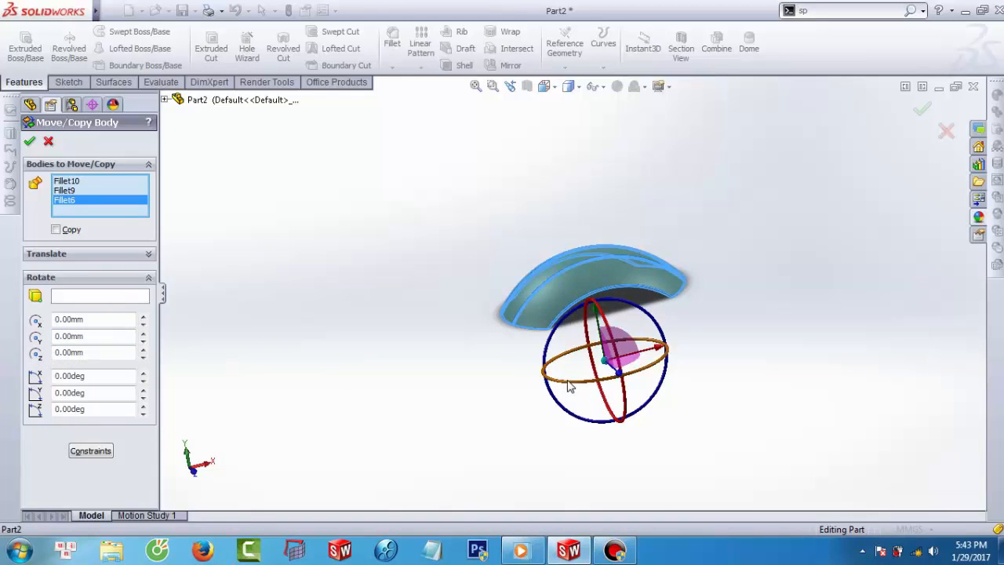
{"action": "left_click_drag", "start_coordinate": [570, 386], "coordinate": [536, 387]}
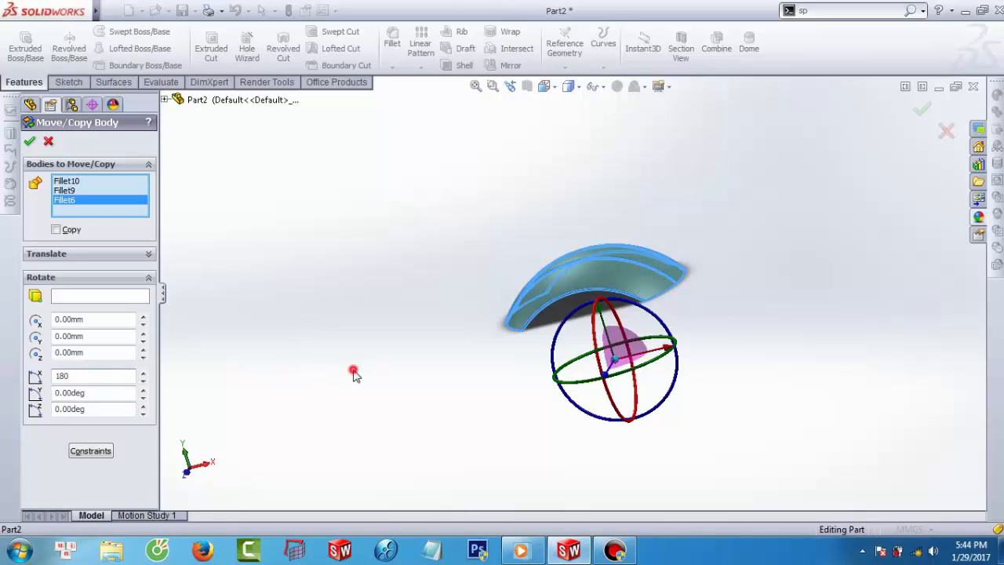
{"action": "left_click", "coordinate": [56, 230]}
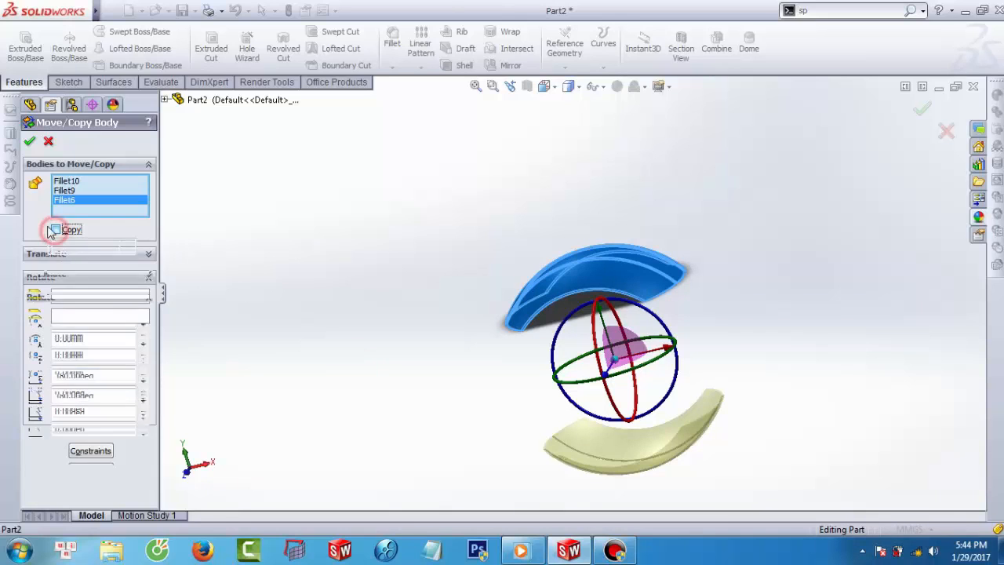
{"action": "left_click", "coordinate": [30, 142]}
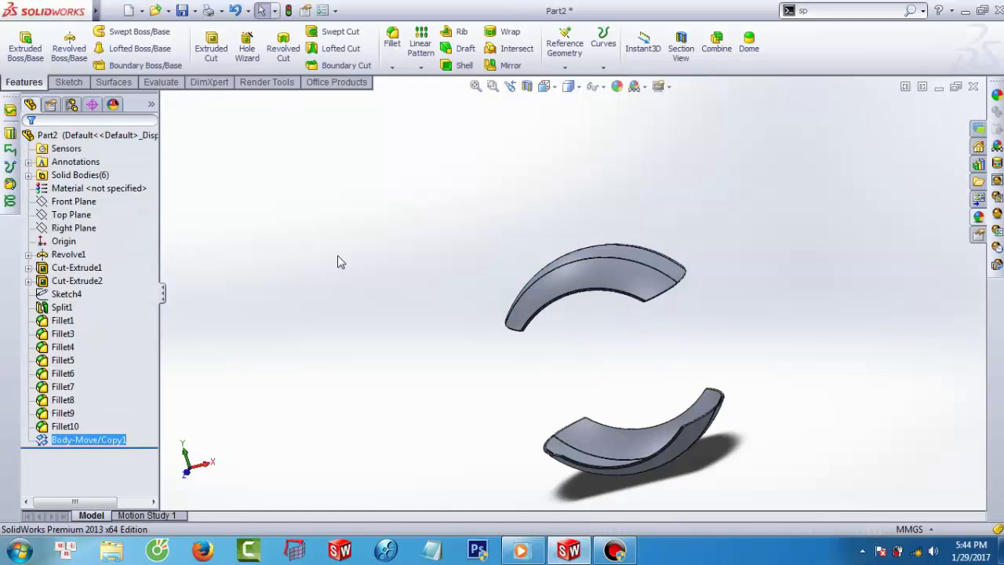
{"action": "left_click", "coordinate": [491, 156]}
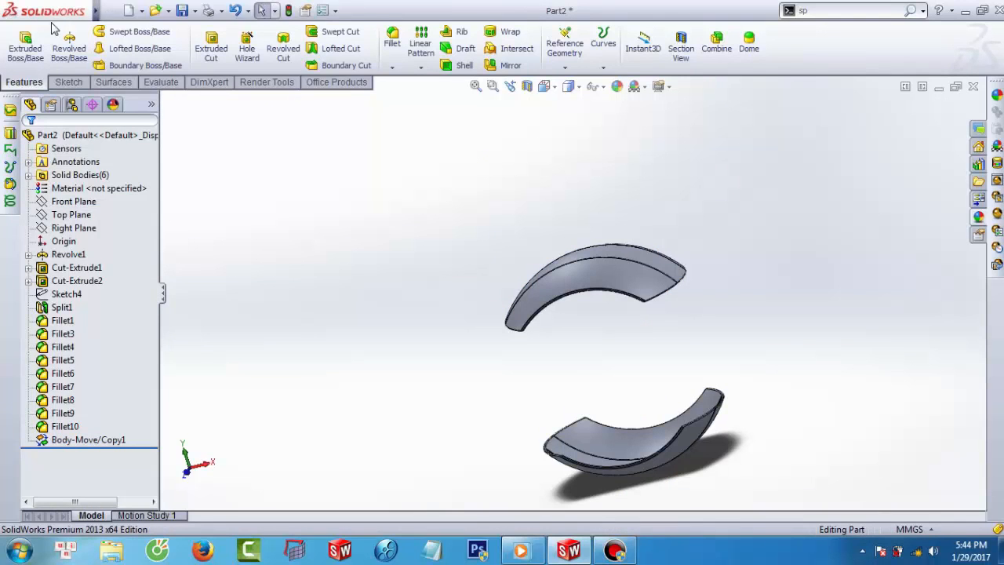
{"action": "left_click", "coordinate": [158, 10]}
{"action": "mouse_move", "coordinate": [192, 11]}
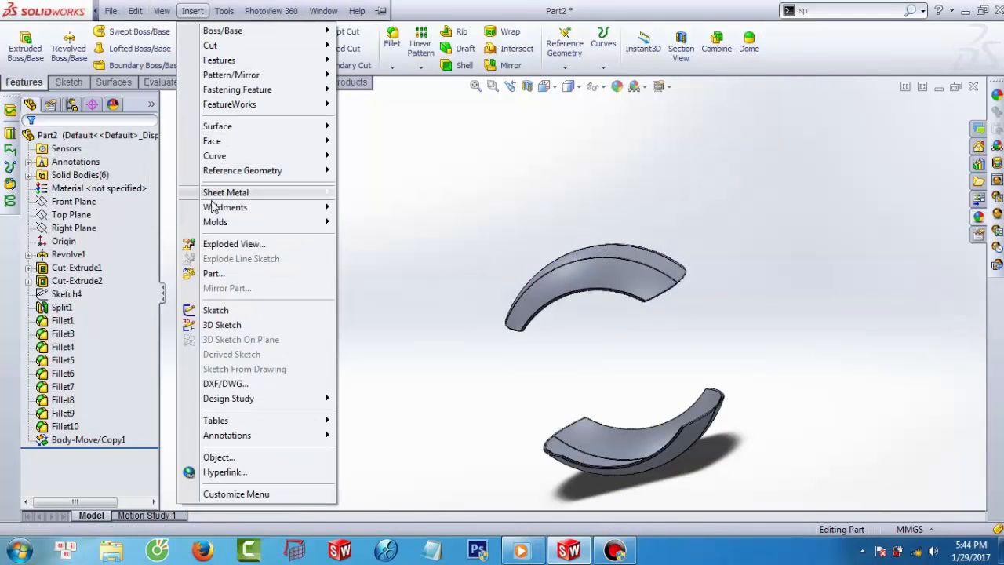
{"action": "mouse_move", "coordinate": [236, 61]}
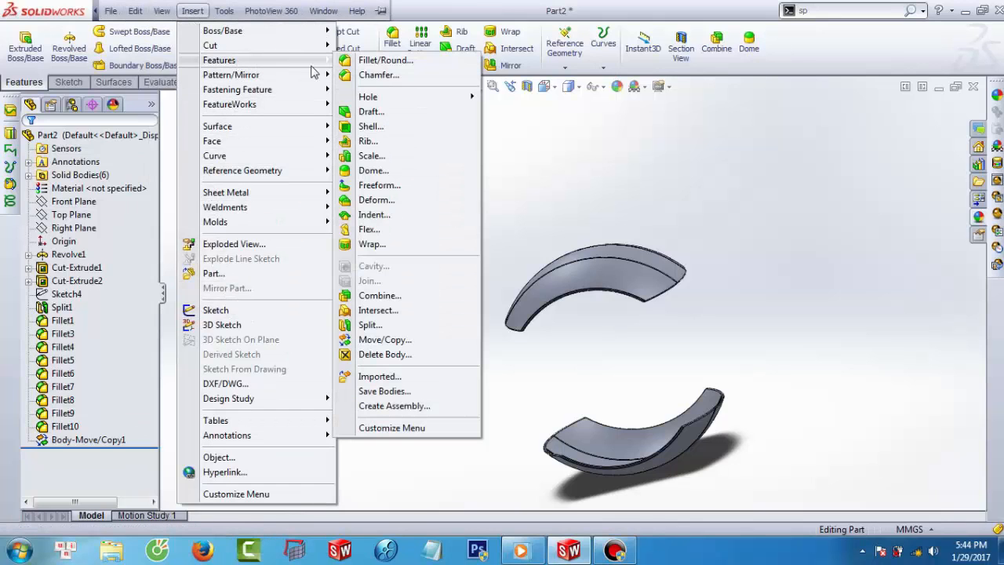
{"action": "left_click", "coordinate": [369, 325]}
{"action": "scroll", "coordinate": [661, 313], "scroll_direction": "down", "scroll_amount": 2}
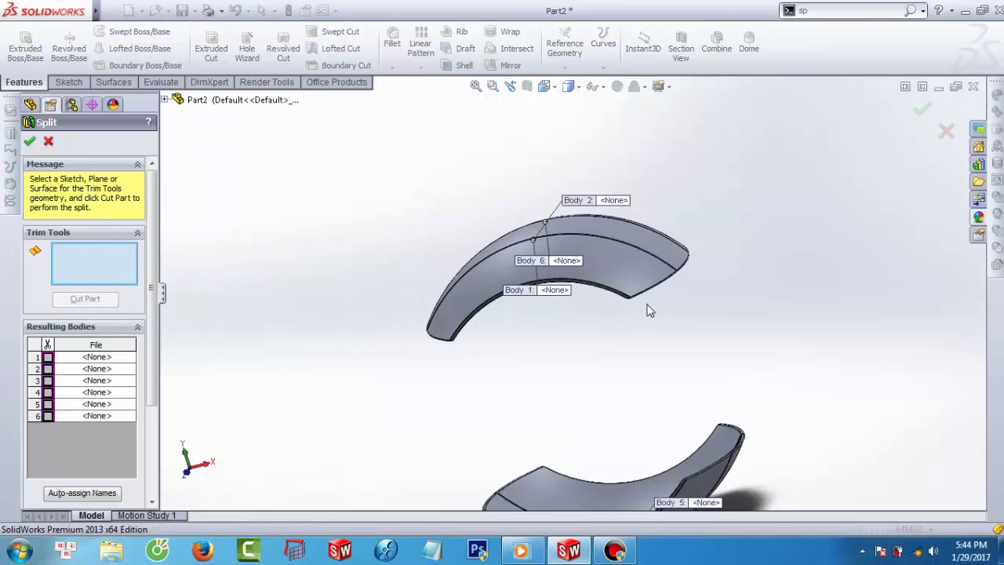
{"action": "left_click", "coordinate": [637, 281]}
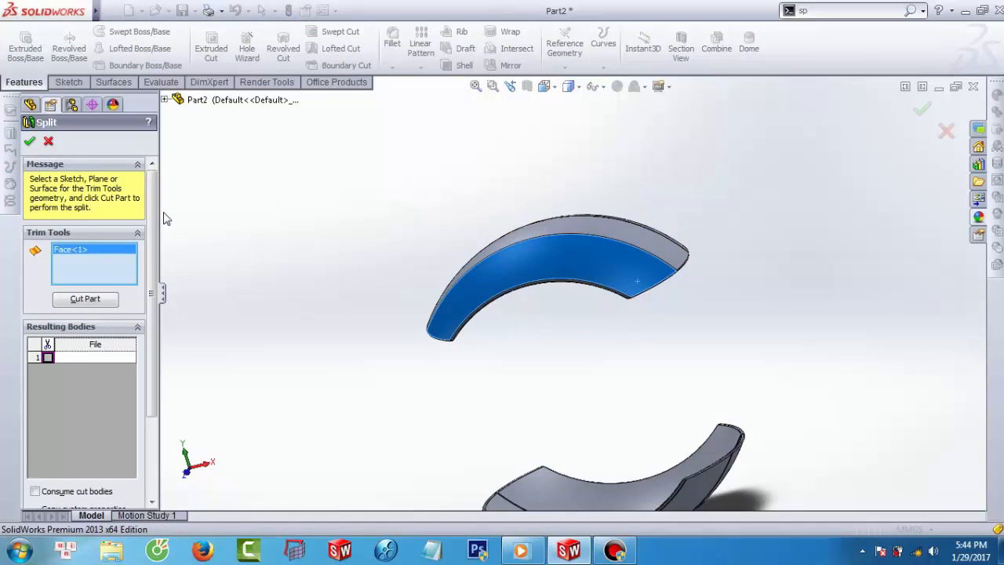
{"action": "left_click", "coordinate": [49, 141]}
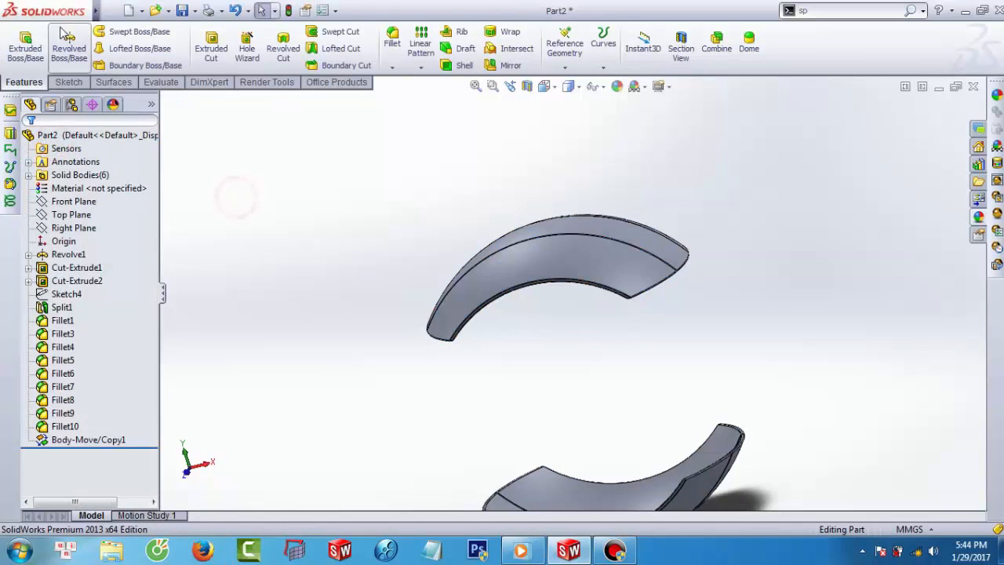
Start another Move/Copy Body operation with copying on, selecting all six strips of the two opposite panels
{"action": "mouse_move", "coordinate": [78, 18]}
{"action": "left_click", "coordinate": [162, 11]}
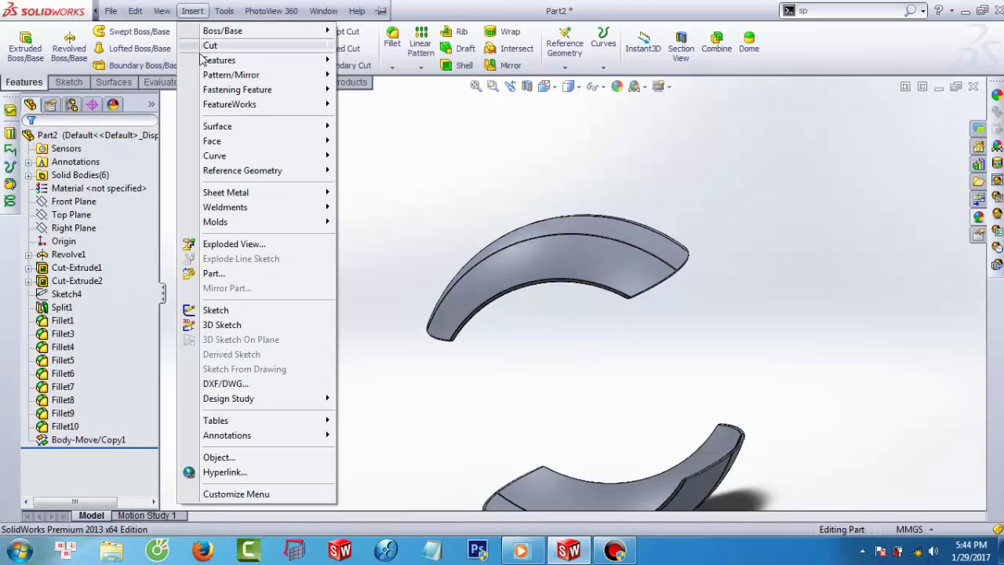
{"action": "mouse_move", "coordinate": [222, 61]}
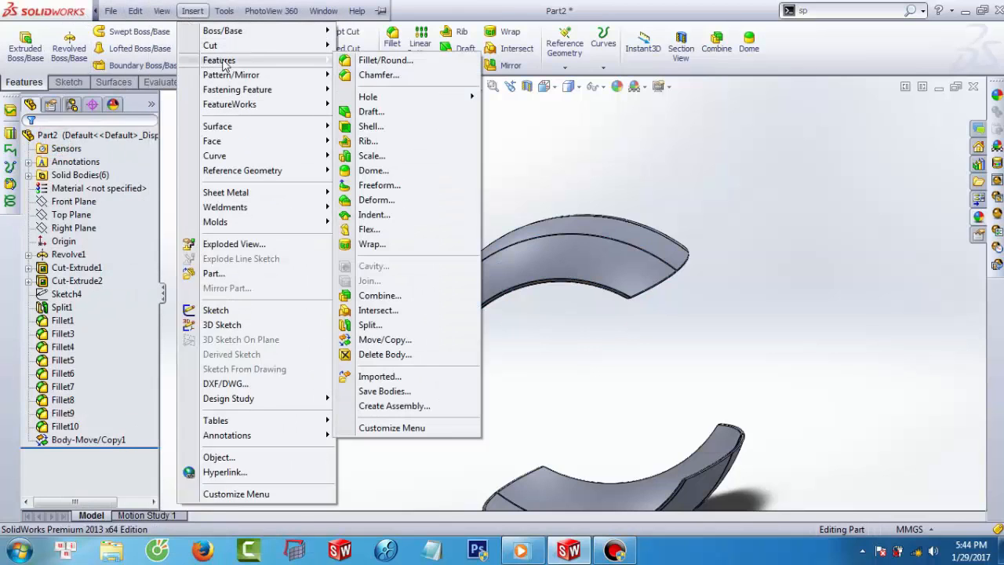
{"action": "left_click", "coordinate": [380, 339]}
{"action": "left_click", "coordinate": [553, 283]}
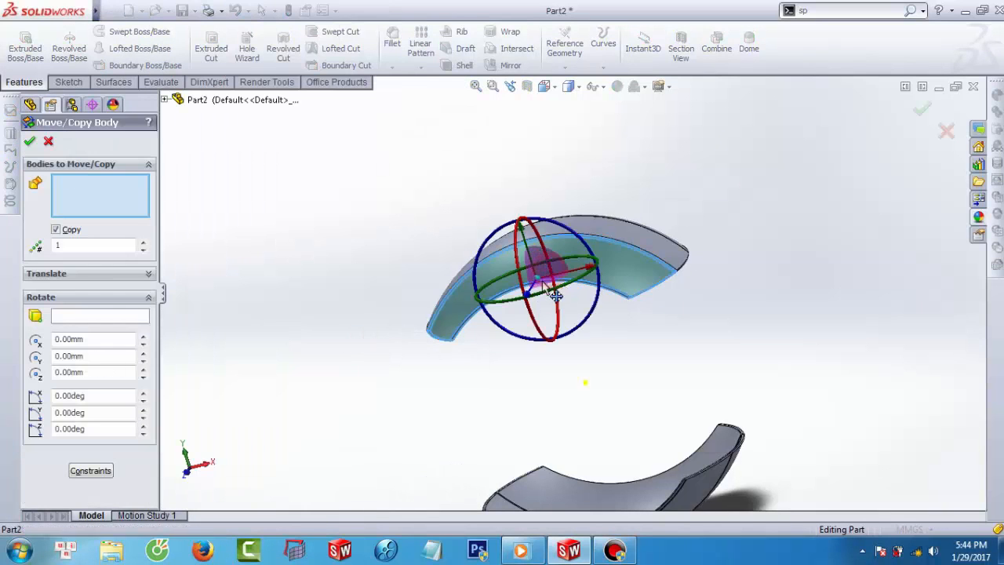
{"action": "mouse_move", "coordinate": [583, 381]}
{"action": "middle_mouse_down"}
{"action": "mouse_move", "coordinate": [591, 352]}
{"action": "mouse_move", "coordinate": [589, 373]}
{"action": "middle_mouse_up"}
{"action": "left_click", "coordinate": [697, 227]}
{"action": "left_click", "coordinate": [720, 183]}
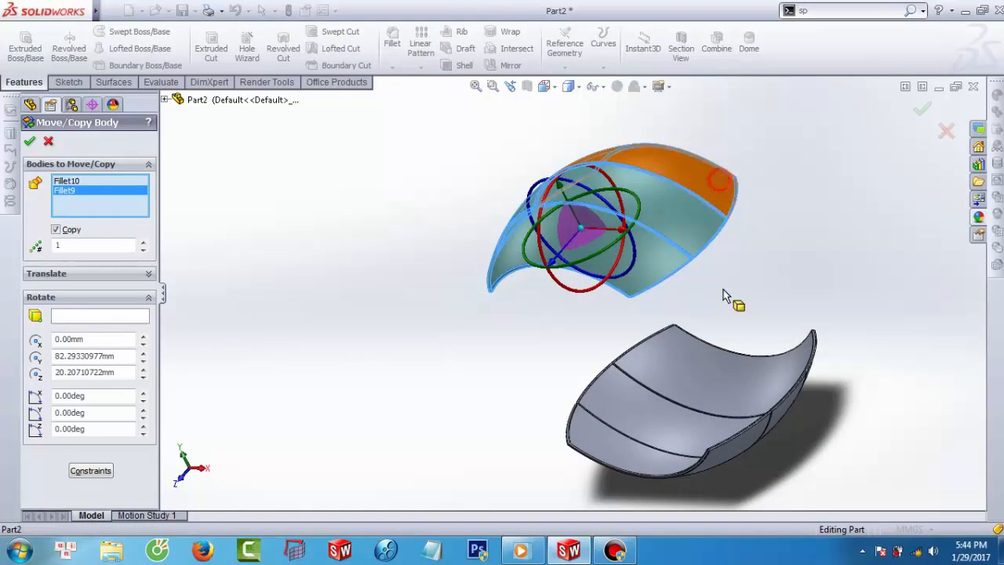
{"action": "left_click", "coordinate": [725, 372]}
{"action": "left_click", "coordinate": [665, 420]}
{"action": "left_click", "coordinate": [601, 449]}
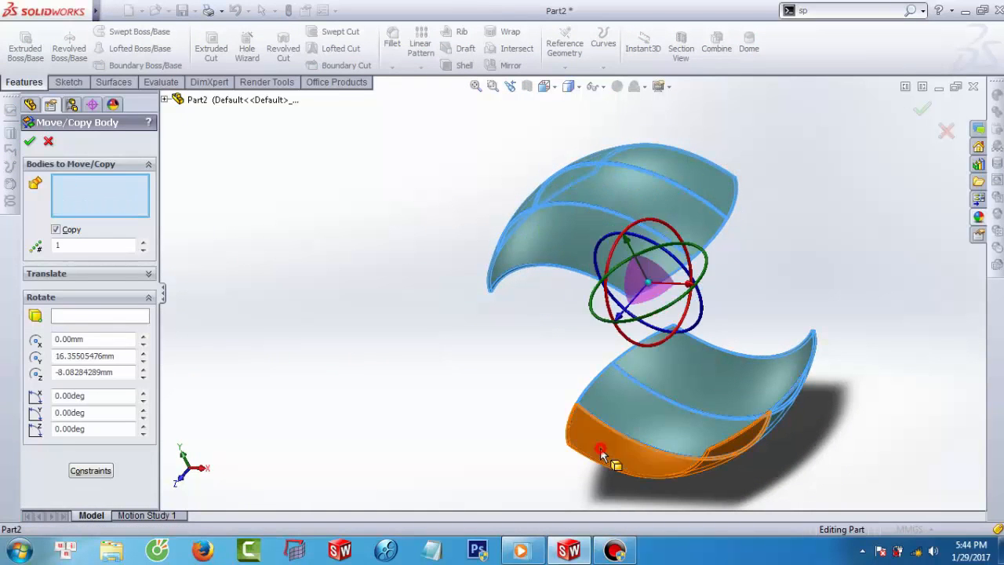
{"action": "left_click", "coordinate": [595, 446]}
Create one copy of the six strips rotated 90° about X and 90° about Z around the origin 0, 0, 0 mm
{"action": "middle_click_drag", "start_coordinate": [605, 433], "coordinate": [665, 310]}
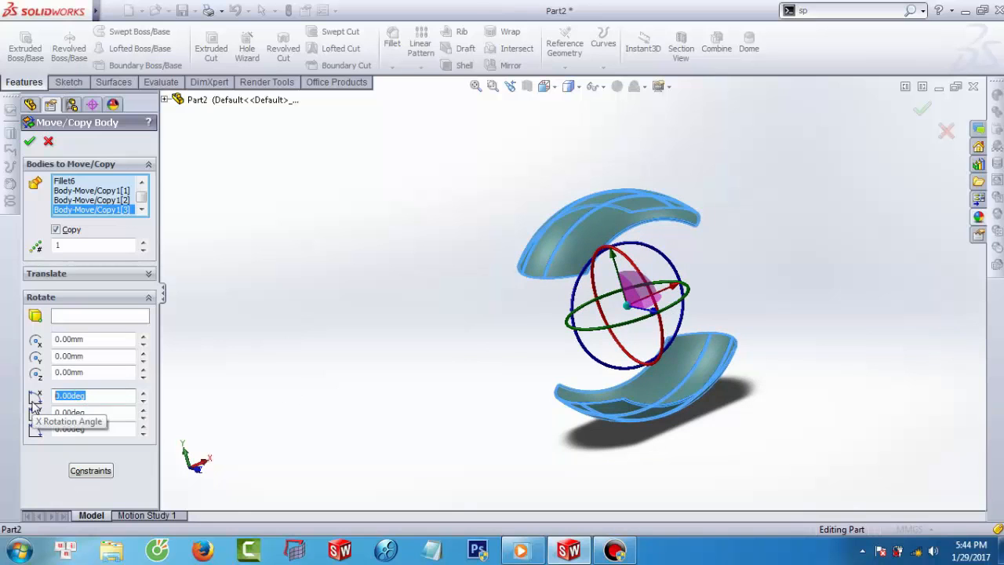
{"action": "left_click", "coordinate": [310, 374]}
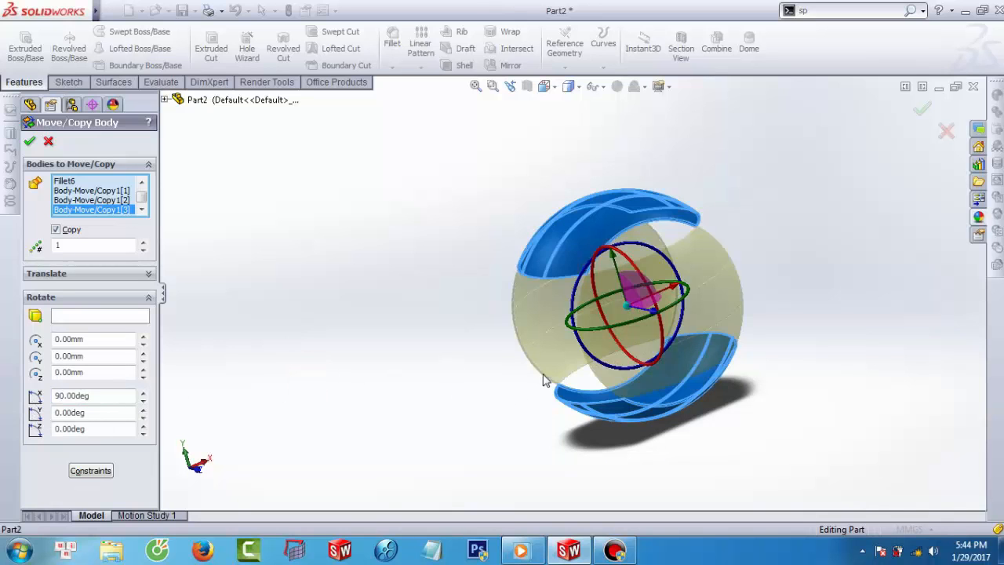
{"action": "mouse_move", "coordinate": [546, 380]}
{"action": "middle_mouse_down"}
{"action": "mouse_move", "coordinate": [565, 365]}
{"action": "mouse_move", "coordinate": [546, 380]}
{"action": "middle_mouse_up"}
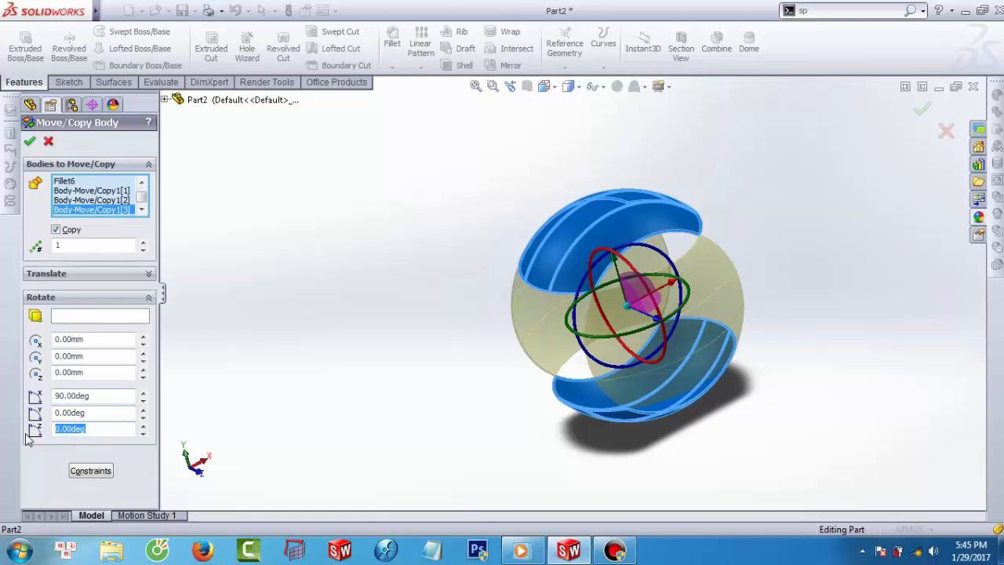
{"action": "left_click", "coordinate": [298, 311]}
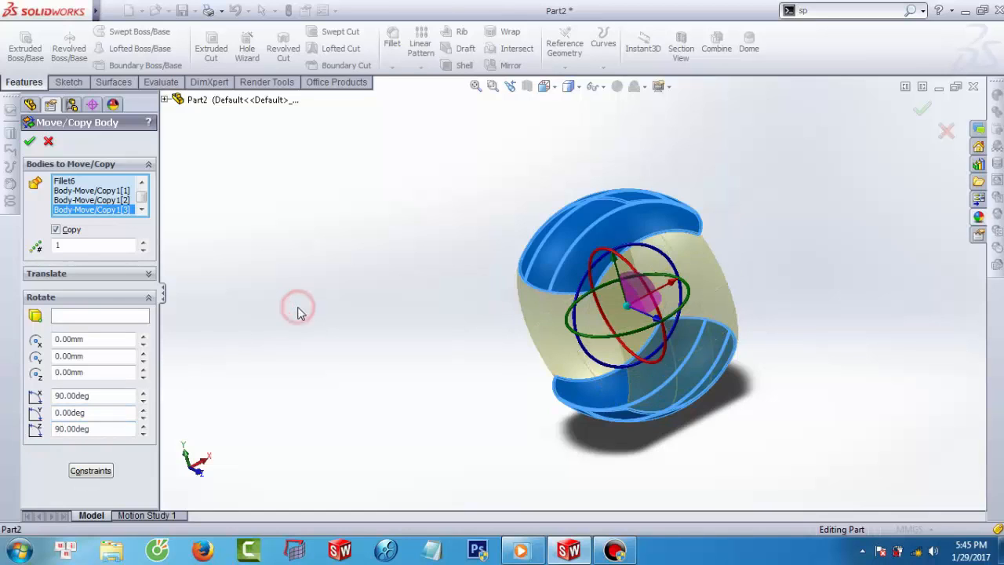
{"action": "left_click", "coordinate": [30, 139]}
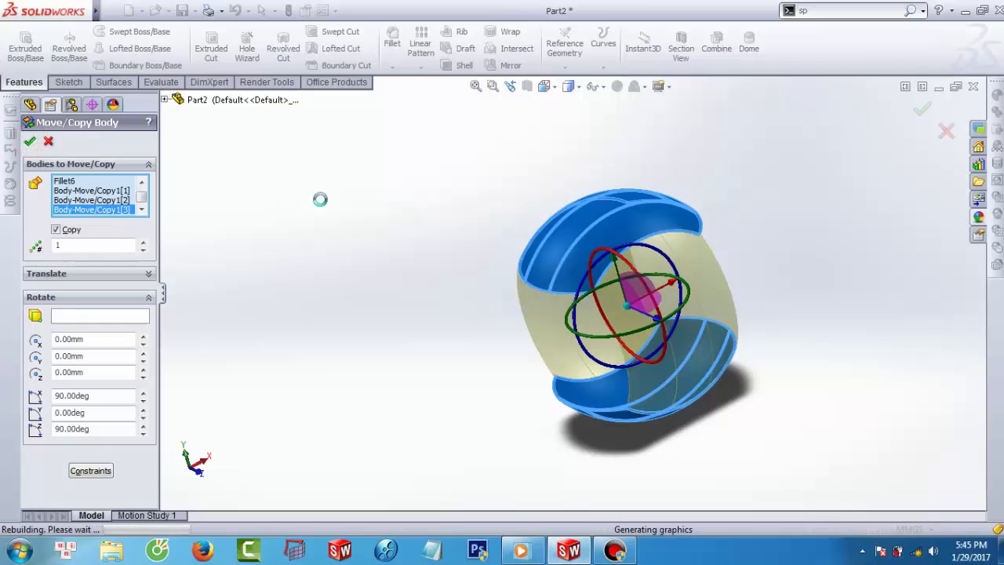
{"action": "middle_click_drag", "start_coordinate": [490, 291], "coordinate": [408, 258]}
{"action": "left_click", "coordinate": [347, 239]}
Start a third Move/Copy Body operation with copying on and select the six strips of the first two opposite panels
{"action": "mouse_move", "coordinate": [28, 17]}
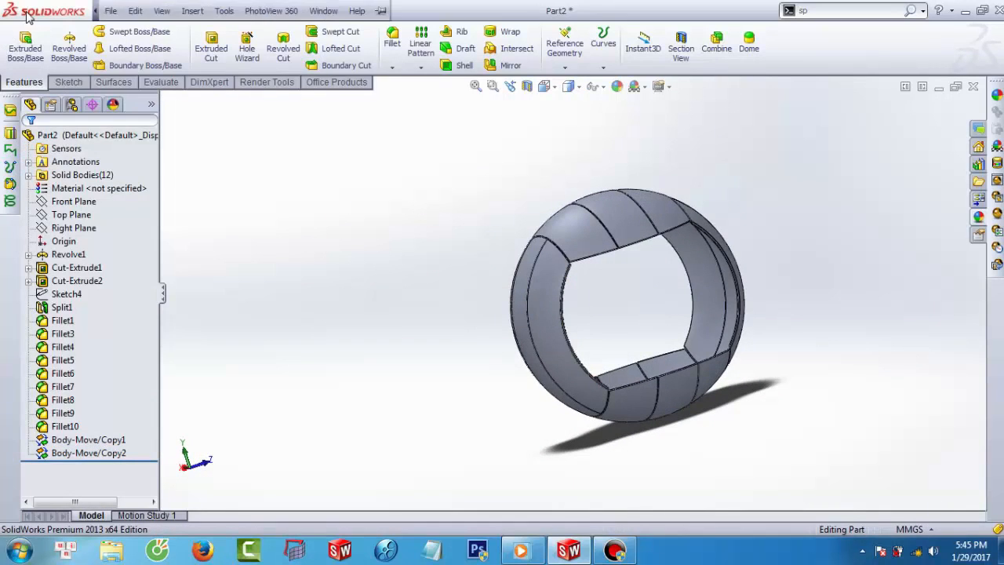
{"action": "left_click", "coordinate": [162, 11]}
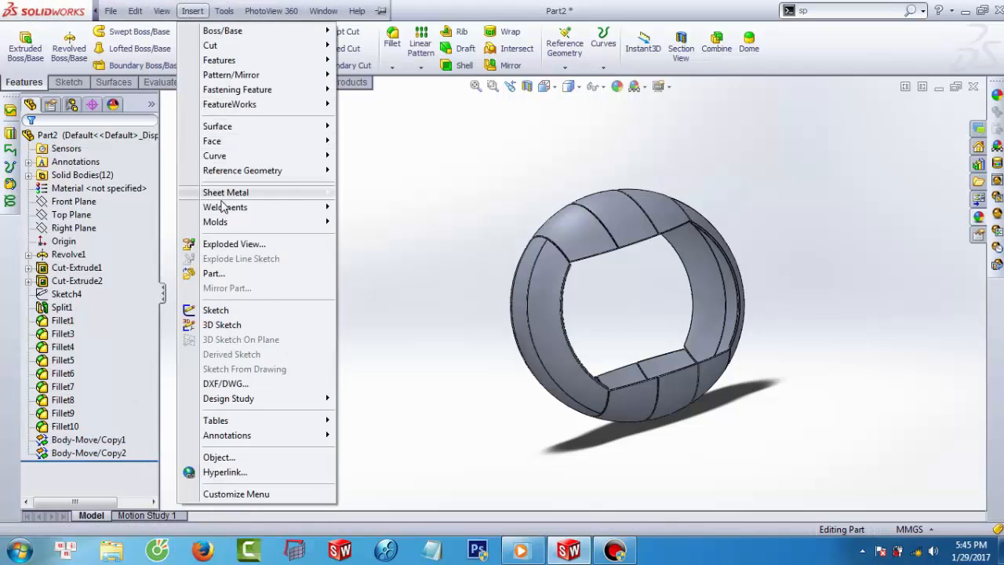
{"action": "mouse_move", "coordinate": [235, 60]}
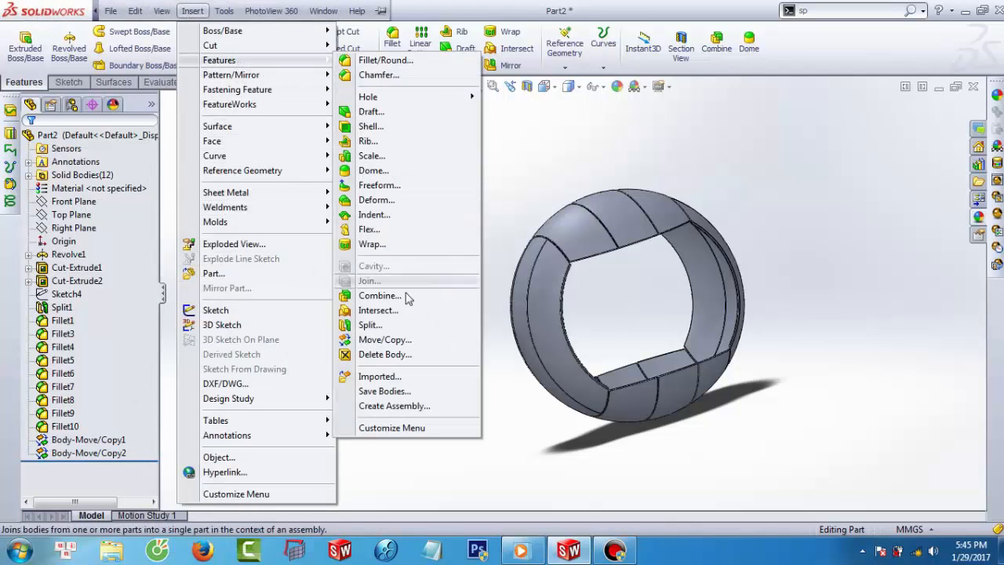
{"action": "left_click", "coordinate": [383, 338]}
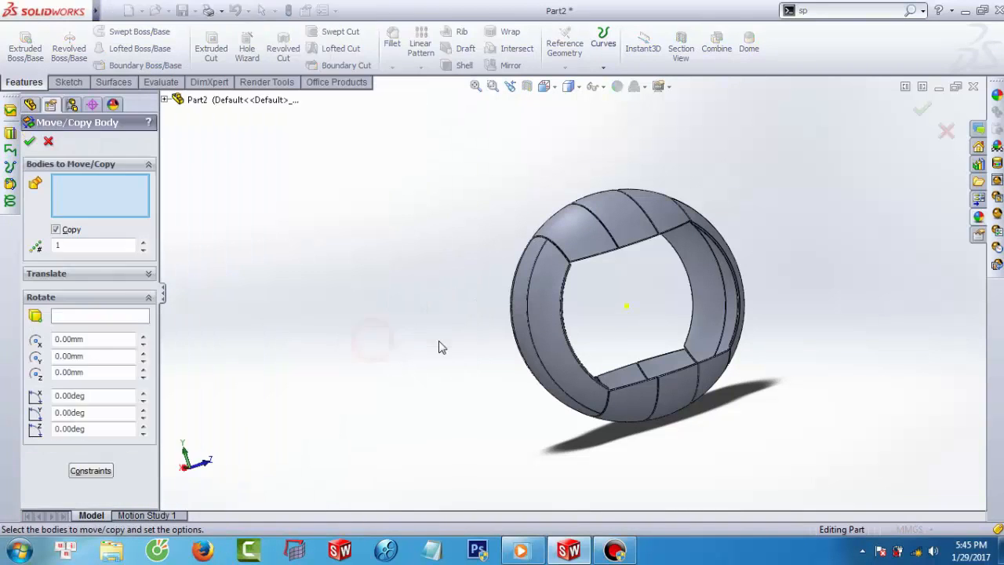
{"action": "left_click", "coordinate": [595, 244]}
{"action": "left_click", "coordinate": [667, 223]}
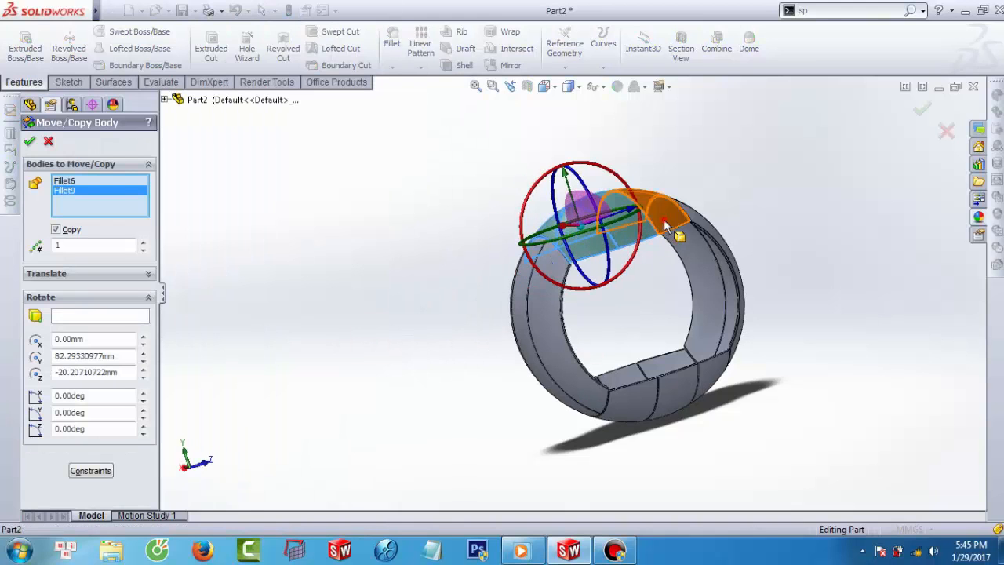
{"action": "left_click", "coordinate": [641, 405]}
{"action": "left_click", "coordinate": [676, 397]}
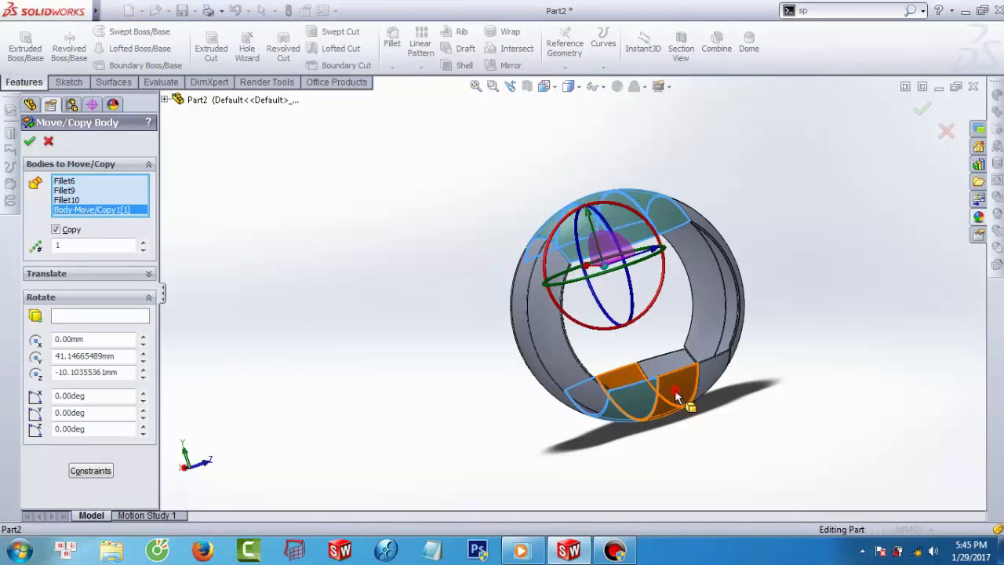
{"action": "left_click", "coordinate": [713, 388]}
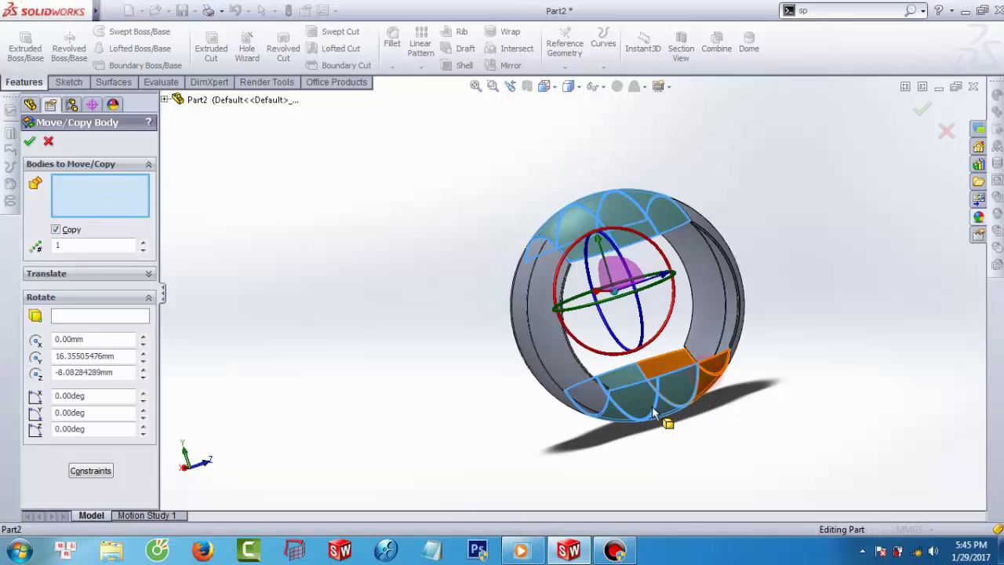
{"action": "left_click", "coordinate": [560, 393]}
Complete the third copy of the six strips, rotated 90° about Z and 90° about X around the origin 0, 0, 0 mm
{"action": "mouse_move", "coordinate": [556, 403]}
{"action": "middle_mouse_down"}
{"action": "mouse_move", "coordinate": [545, 393]}
{"action": "mouse_move", "coordinate": [558, 389]}
{"action": "mouse_move", "coordinate": [566, 406]}
{"action": "middle_mouse_up"}
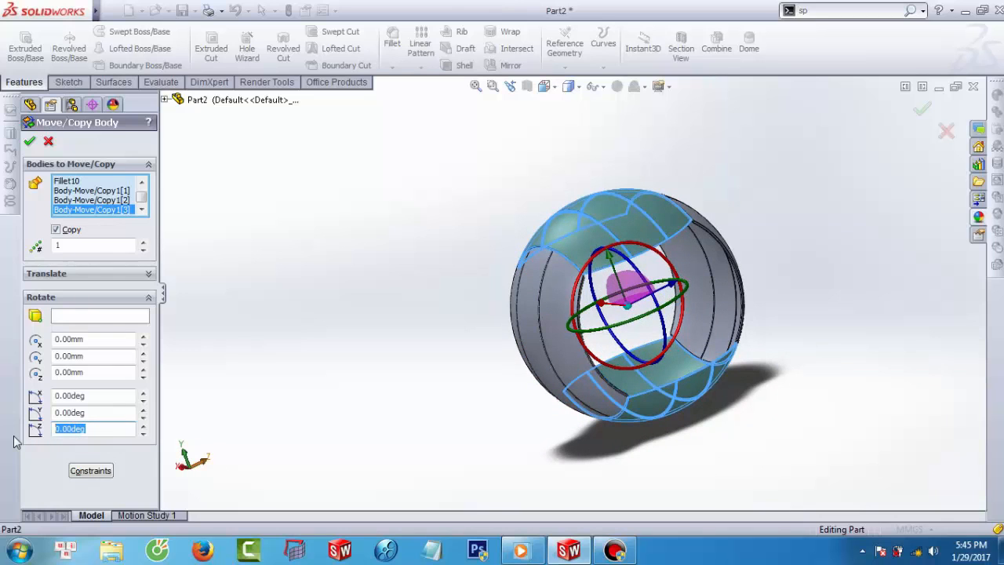
{"action": "left_click", "coordinate": [382, 347]}
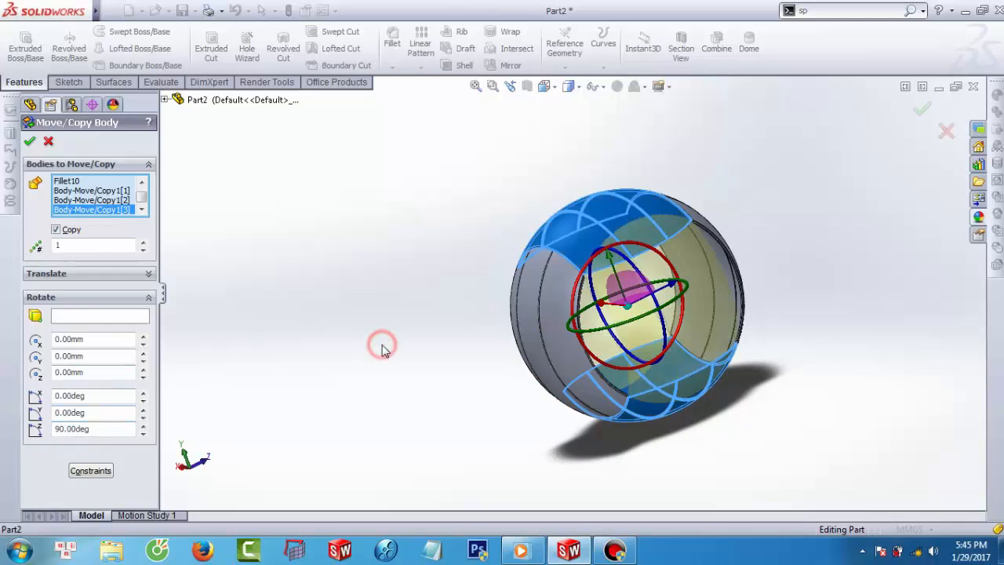
{"action": "mouse_move", "coordinate": [495, 347]}
{"action": "middle_mouse_down"}
{"action": "mouse_move", "coordinate": [493, 358]}
{"action": "mouse_move", "coordinate": [502, 354]}
{"action": "middle_mouse_up"}
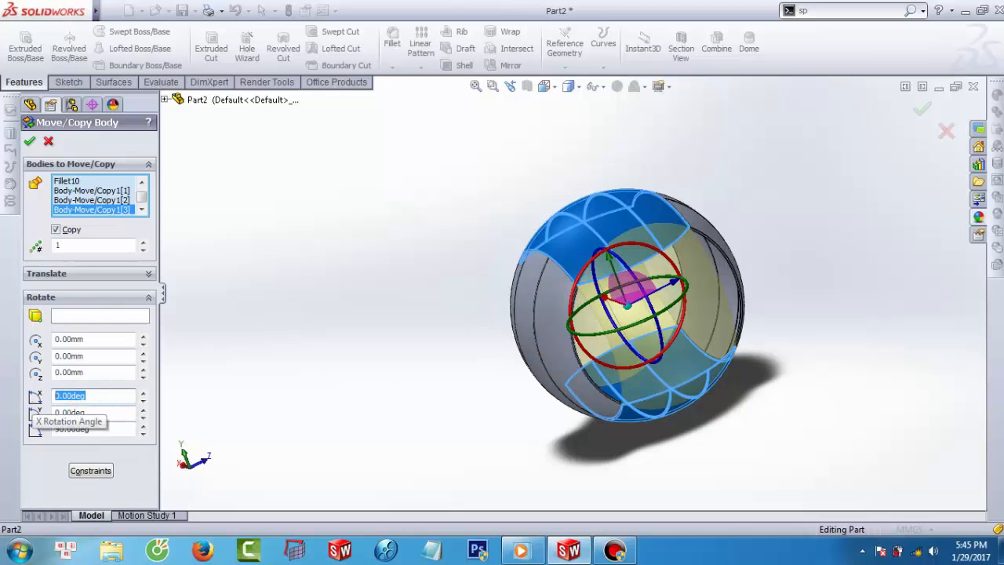
{"action": "left_click", "coordinate": [329, 359]}
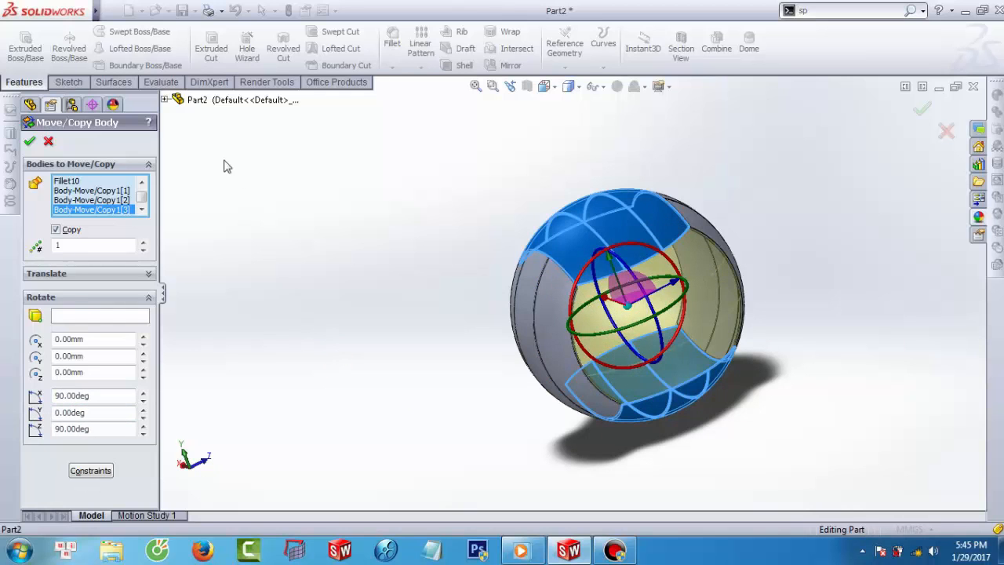
{"action": "left_click", "coordinate": [35, 143]}
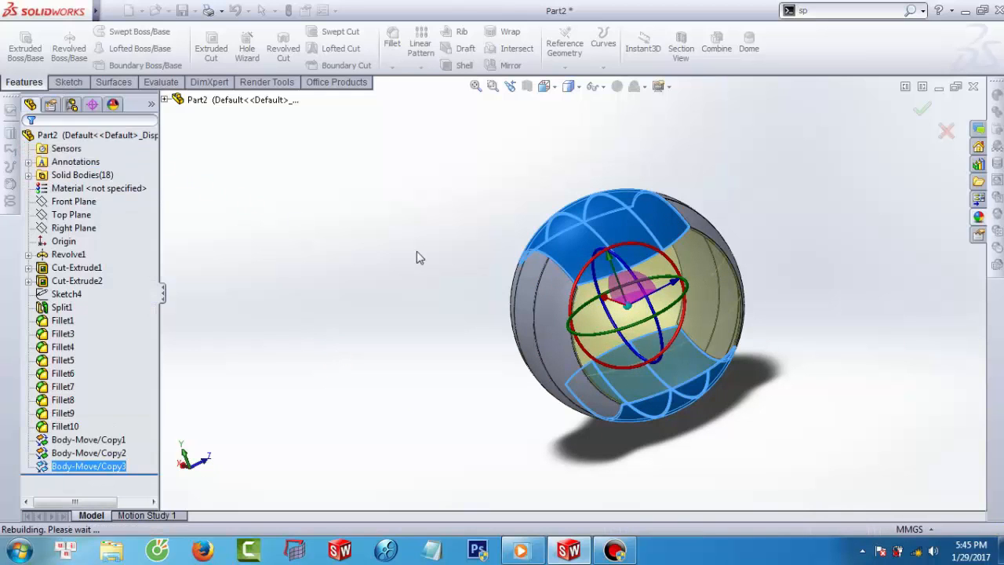
Open the face colour settings for an outer strip of the original panel and colour both of its outer strips yellow
{"action": "middle_click_drag", "start_coordinate": [474, 293], "coordinate": [650, 204]}
{"action": "scroll", "coordinate": [671, 271], "scroll_direction": "down", "scroll_amount": 4}
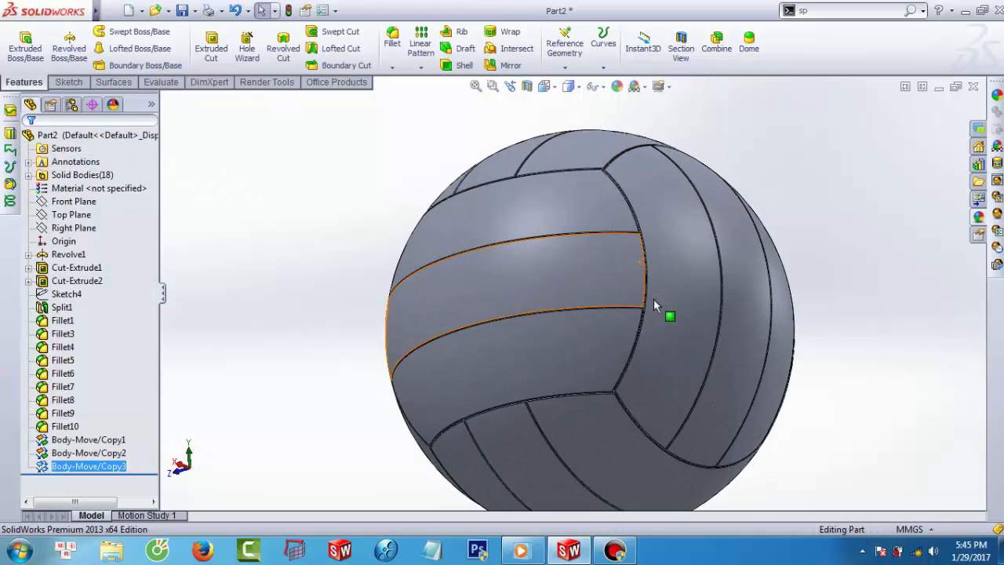
{"action": "middle_click_drag", "start_coordinate": [632, 317], "coordinate": [579, 206]}
{"action": "scroll", "coordinate": [625, 332], "scroll_direction": "up", "scroll_amount": 4}
{"action": "middle_click_drag", "start_coordinate": [625, 332], "coordinate": [507, 416]}
{"action": "left_click", "coordinate": [720, 301]}
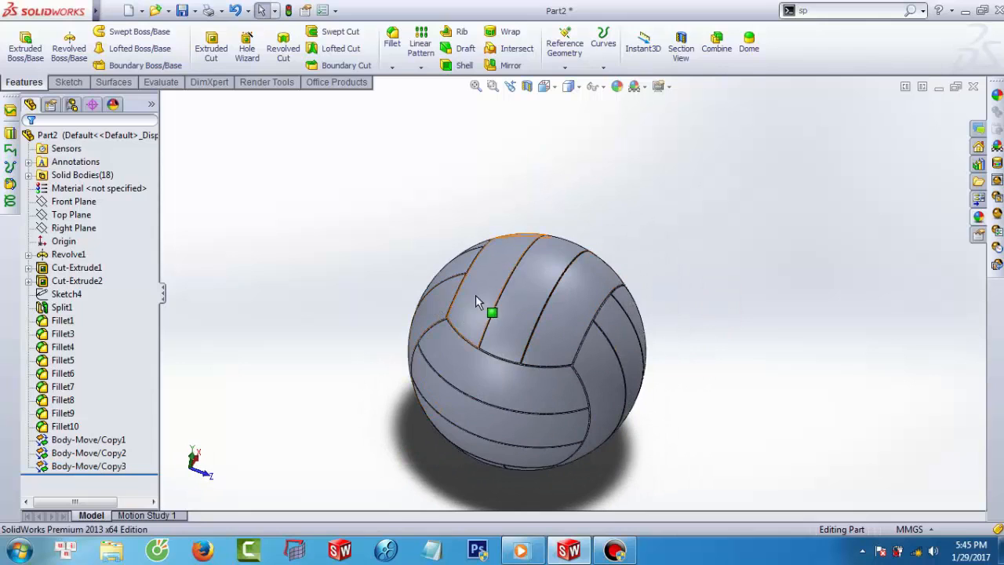
{"action": "left_click", "coordinate": [476, 296]}
{"action": "left_click", "coordinate": [588, 233]}
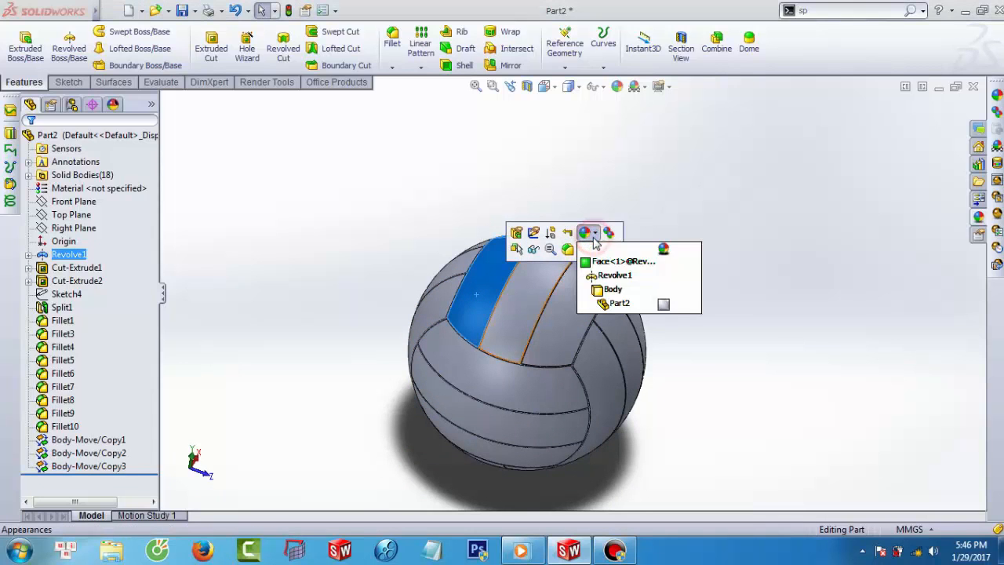
{"action": "left_click", "coordinate": [620, 260]}
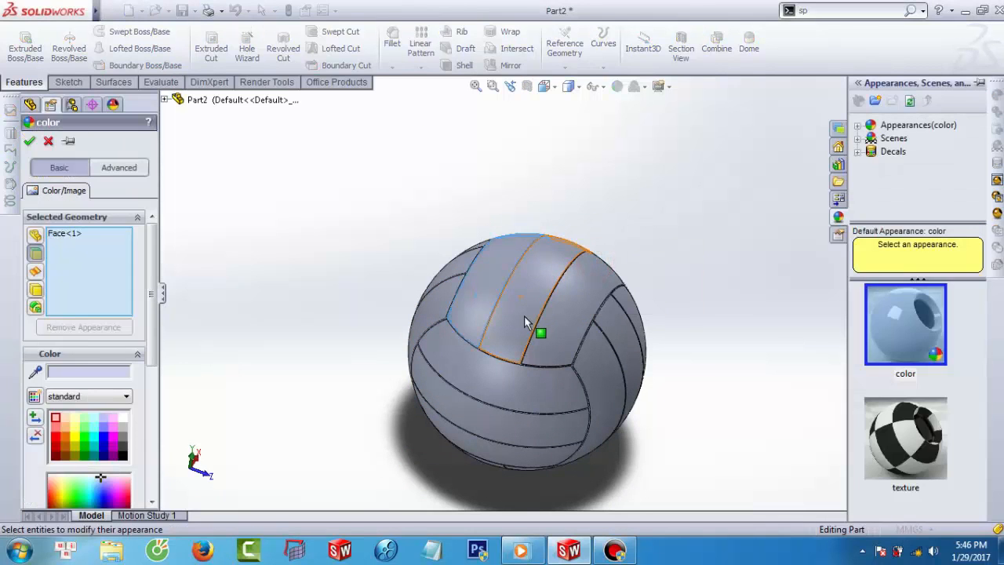
{"action": "left_click", "coordinate": [73, 429]}
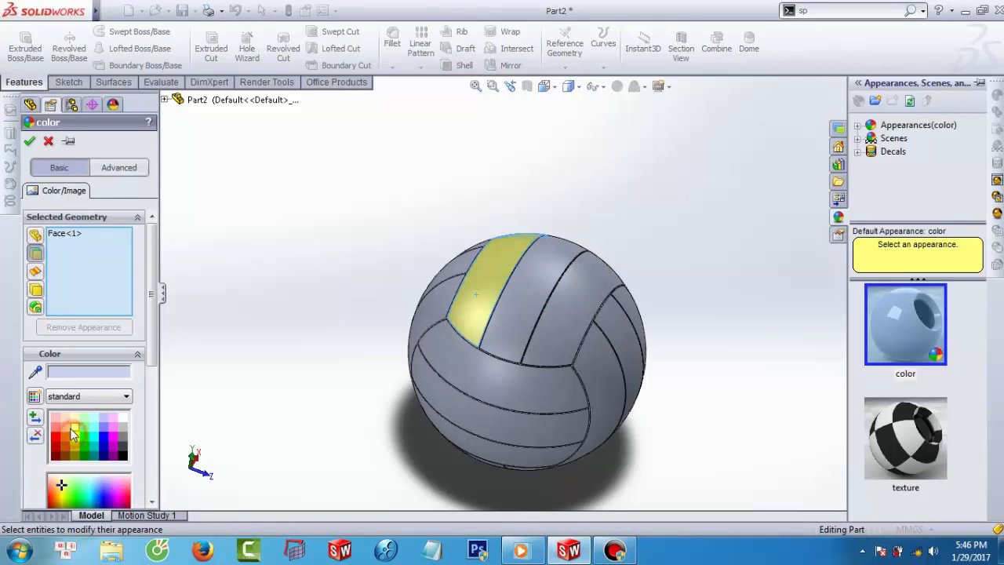
{"action": "left_click", "coordinate": [562, 331]}
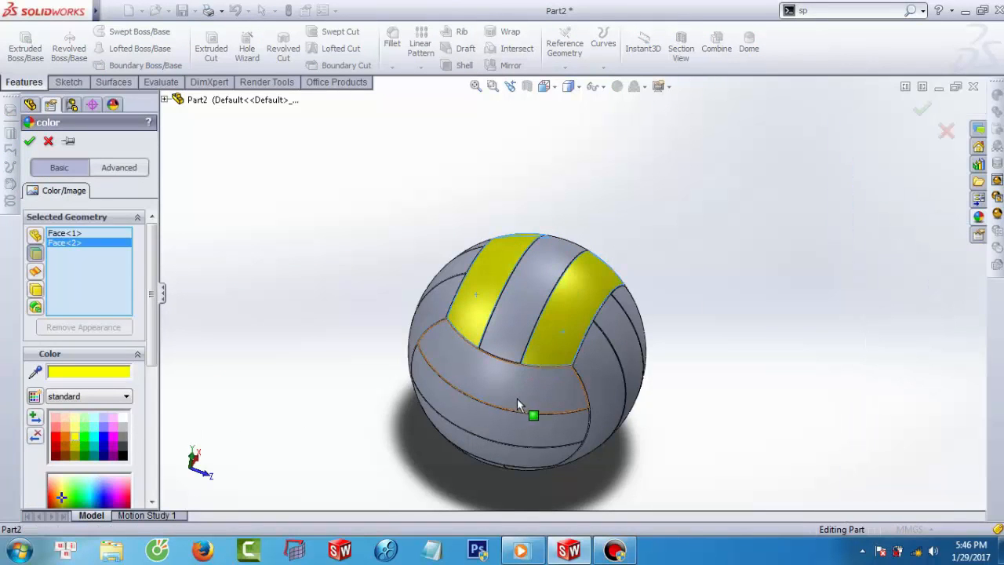
Add the two outer strip faces of the opposite panel to the yellow colour selection and apply it
{"action": "middle_click_drag", "start_coordinate": [517, 398], "coordinate": [524, 205]}
{"action": "left_click", "coordinate": [456, 411]}
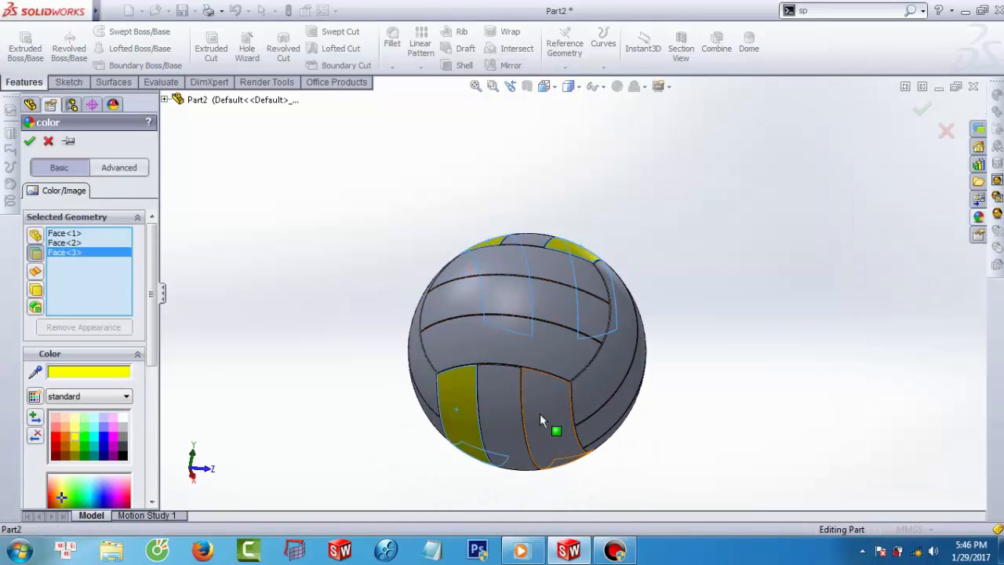
{"action": "left_click", "coordinate": [540, 408]}
{"action": "middle_click_drag", "start_coordinate": [542, 394], "coordinate": [498, 431]}
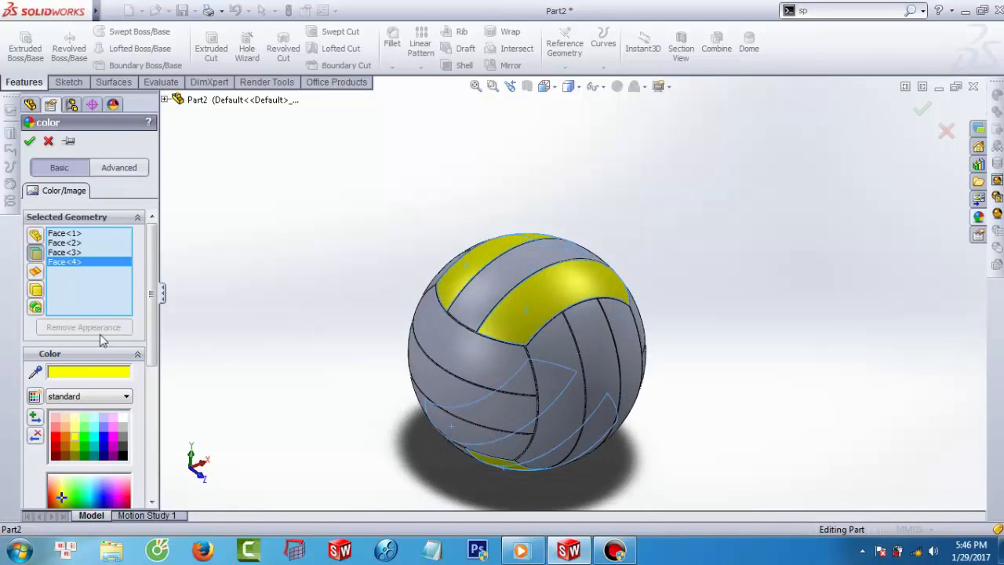
{"action": "left_click", "coordinate": [29, 141]}
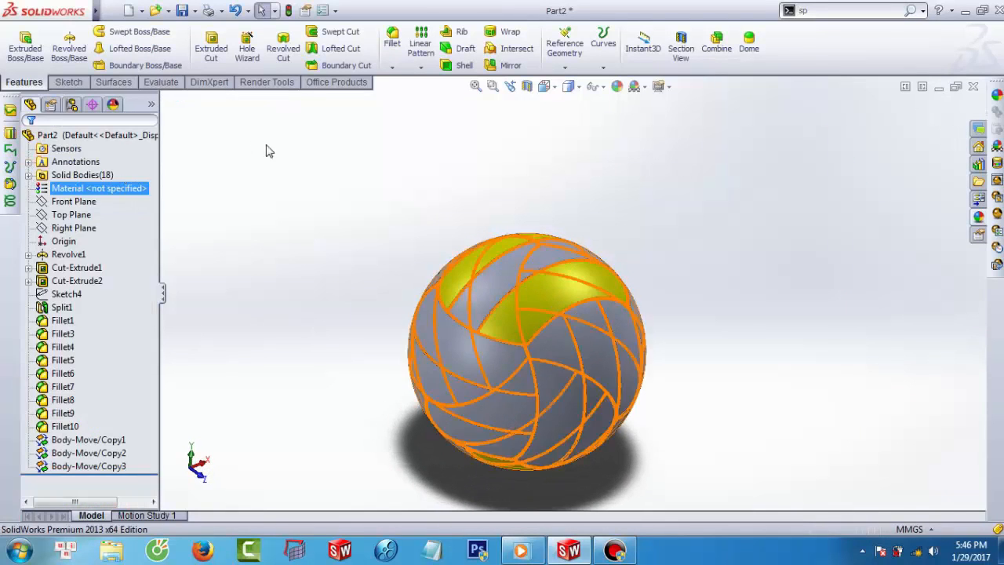
Colour white the middle strip faces of both yellow-edged panels and of one uncoloured pair of opposite panels
{"action": "right_click", "coordinate": [476, 306]}
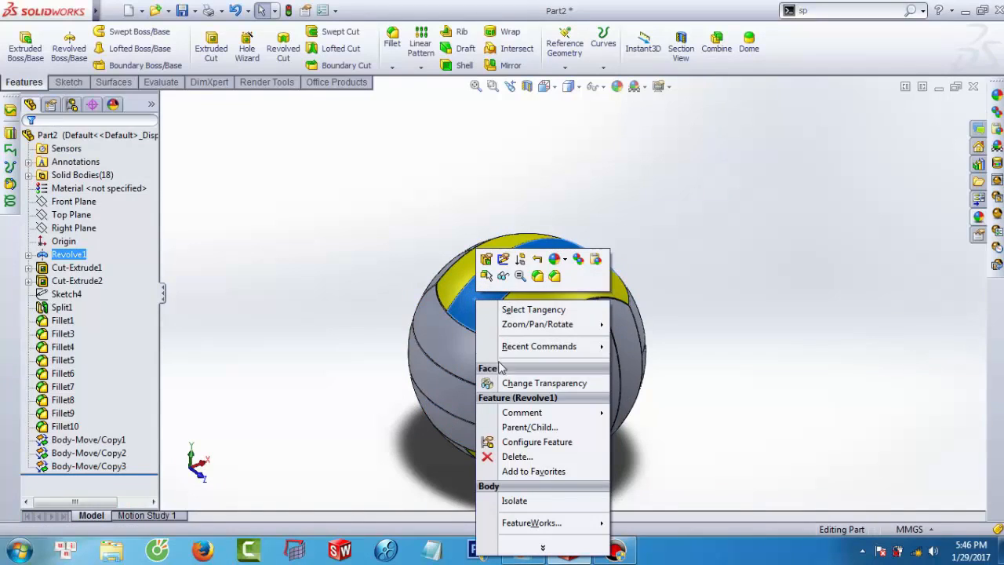
{"action": "left_click", "coordinate": [555, 259]}
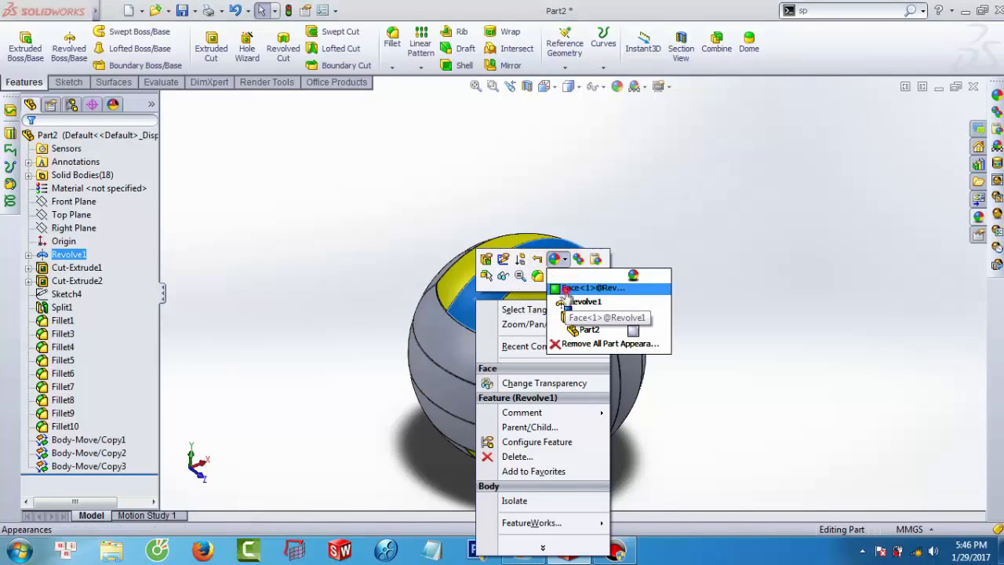
{"action": "left_click", "coordinate": [566, 288]}
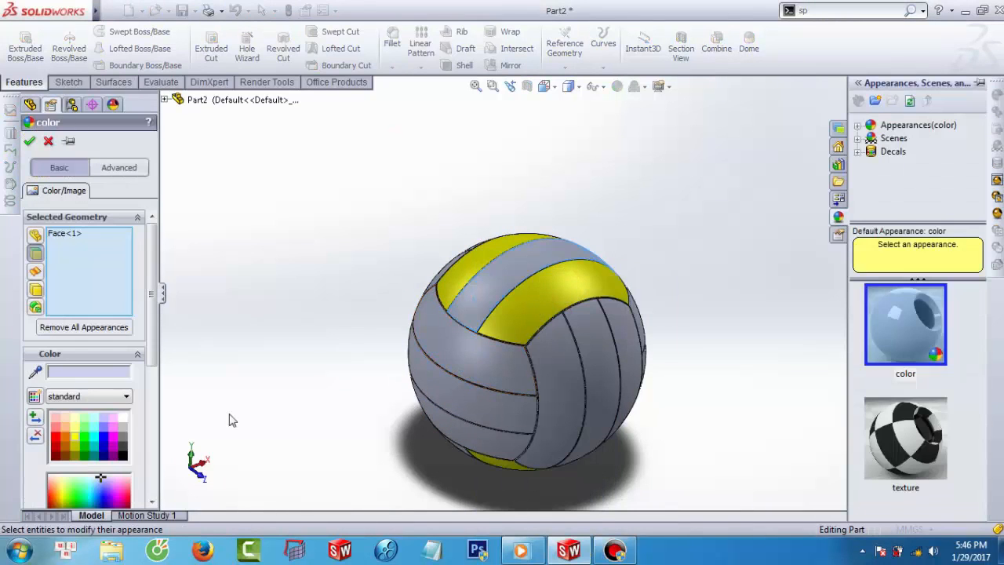
{"action": "left_click", "coordinate": [123, 417]}
{"action": "mouse_move", "coordinate": [471, 338]}
{"action": "middle_mouse_down"}
{"action": "mouse_move", "coordinate": [507, 293]}
{"action": "mouse_move", "coordinate": [501, 330]}
{"action": "middle_mouse_up"}
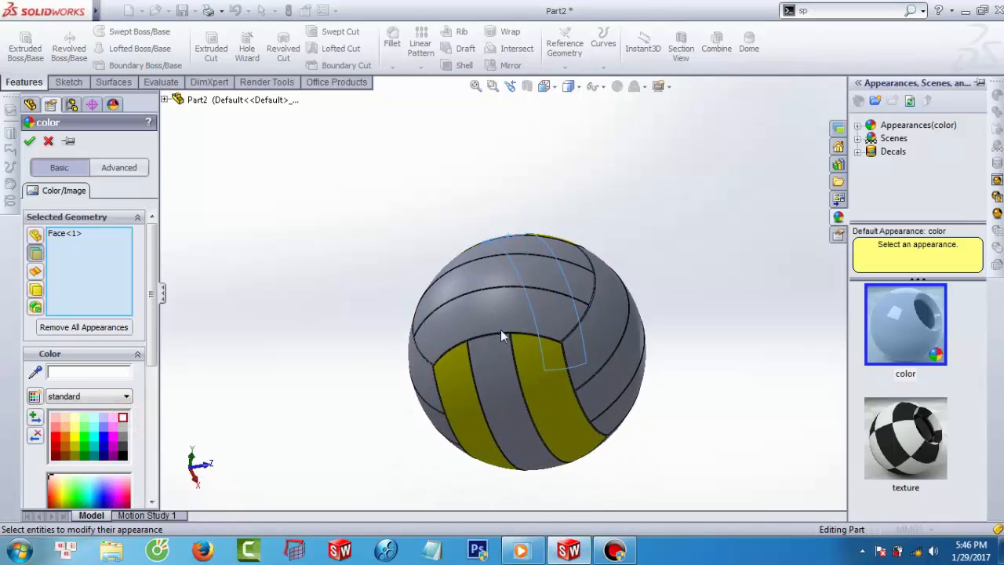
{"action": "left_click", "coordinate": [494, 392]}
{"action": "middle_click_drag", "start_coordinate": [457, 289], "coordinate": [476, 352]}
{"action": "left_click", "coordinate": [537, 368]}
{"action": "left_click", "coordinate": [475, 349]}
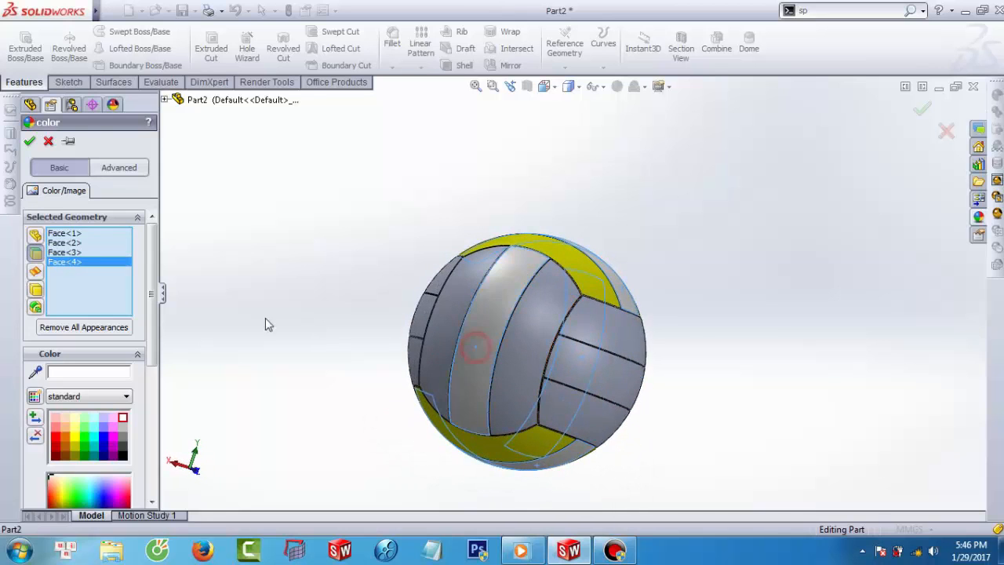
{"action": "left_click", "coordinate": [29, 141]}
Colour blue the four outer strip faces of the two opposite panels that have uncoloured edges and a white middle strip
{"action": "middle_click_drag", "start_coordinate": [512, 347], "coordinate": [497, 376]}
{"action": "left_click", "coordinate": [490, 365]}
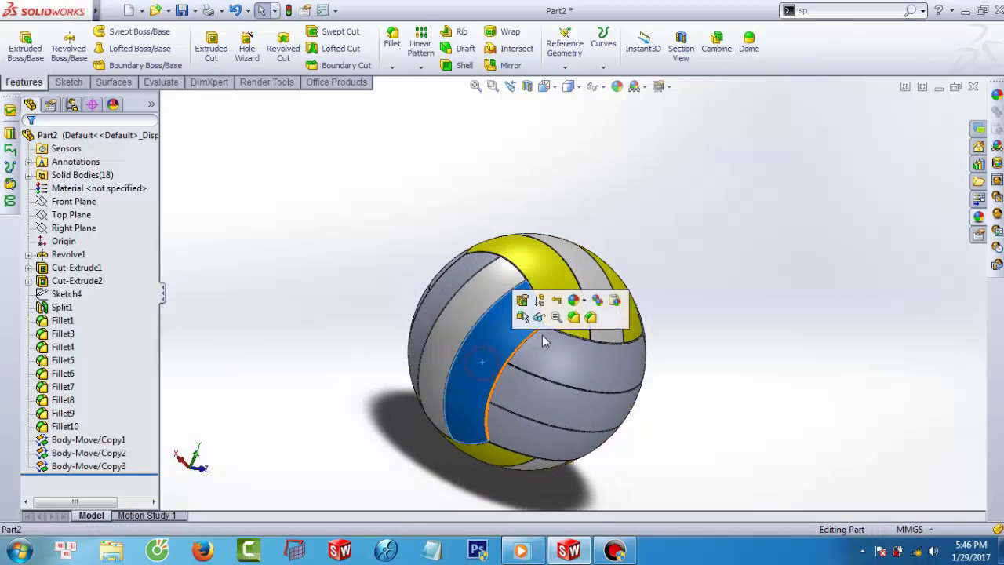
{"action": "left_click", "coordinate": [587, 308]}
{"action": "left_click", "coordinate": [585, 293]}
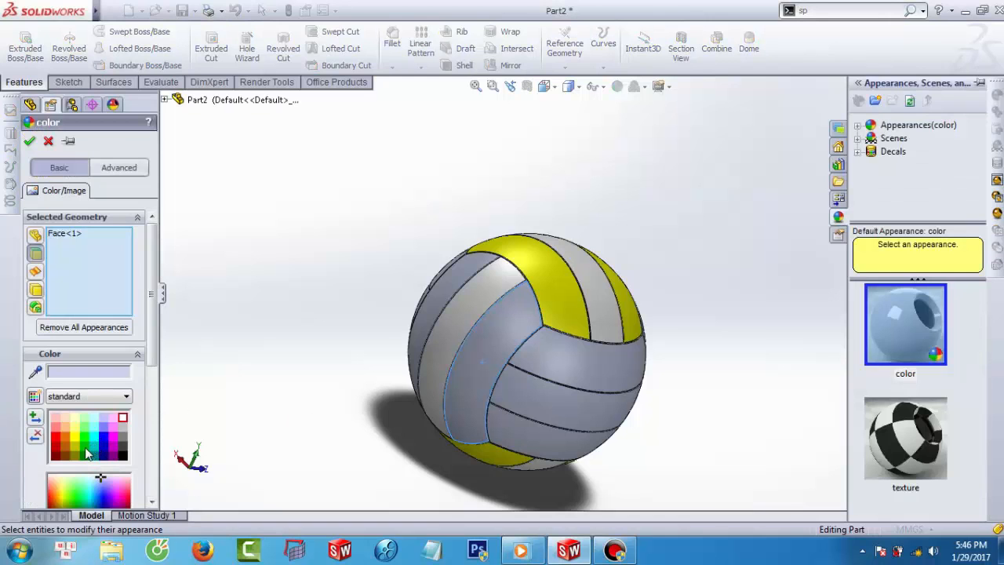
{"action": "left_click", "coordinate": [104, 439]}
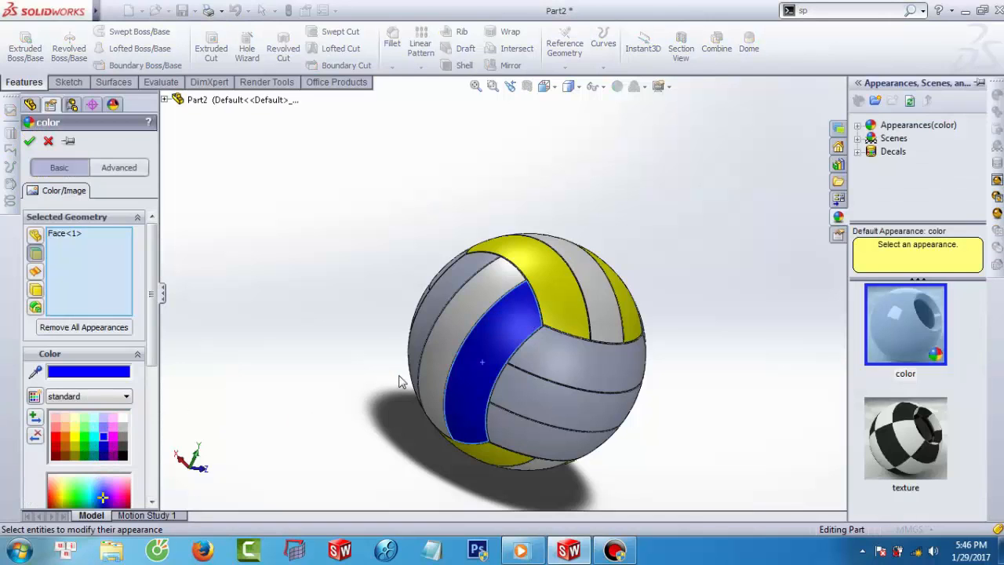
{"action": "middle_click_drag", "start_coordinate": [399, 381], "coordinate": [342, 387]}
{"action": "left_click", "coordinate": [447, 356]}
{"action": "left_click", "coordinate": [556, 354]}
{"action": "middle_click_drag", "start_coordinate": [567, 345], "coordinate": [606, 336]}
{"action": "left_click", "coordinate": [606, 332]}
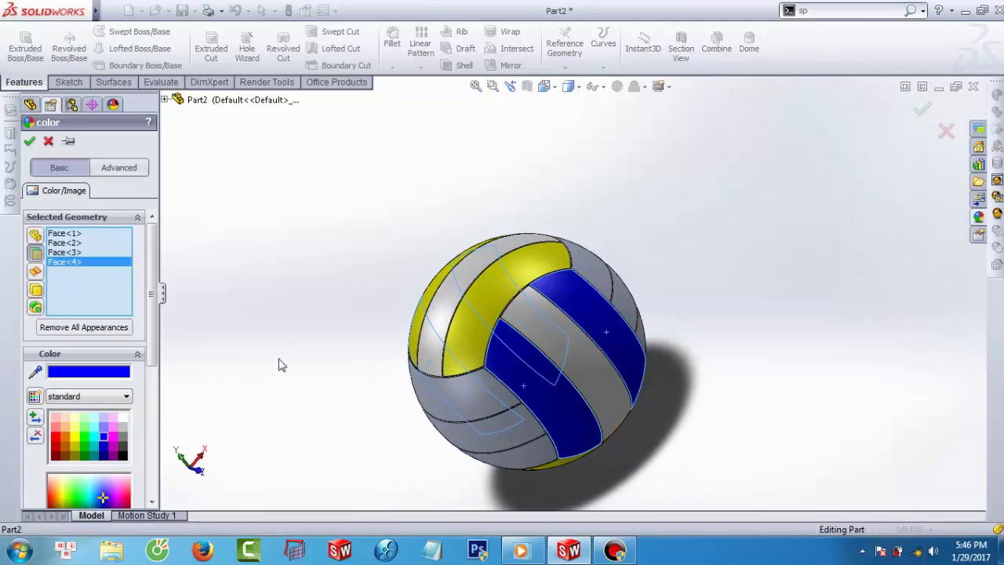
{"action": "left_click", "coordinate": [28, 143]}
Colour white the four outer strip faces of the two remaining uncoloured panels
{"action": "middle_click_drag", "start_coordinate": [496, 369], "coordinate": [480, 345]}
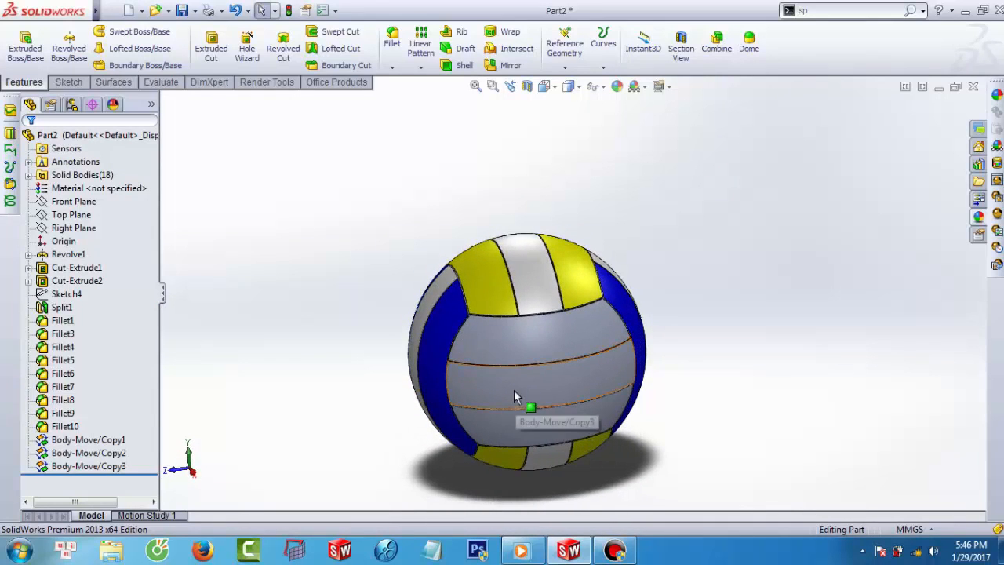
{"action": "scroll", "coordinate": [548, 353], "scroll_direction": "down", "scroll_amount": 2}
{"action": "left_click", "coordinate": [542, 349]}
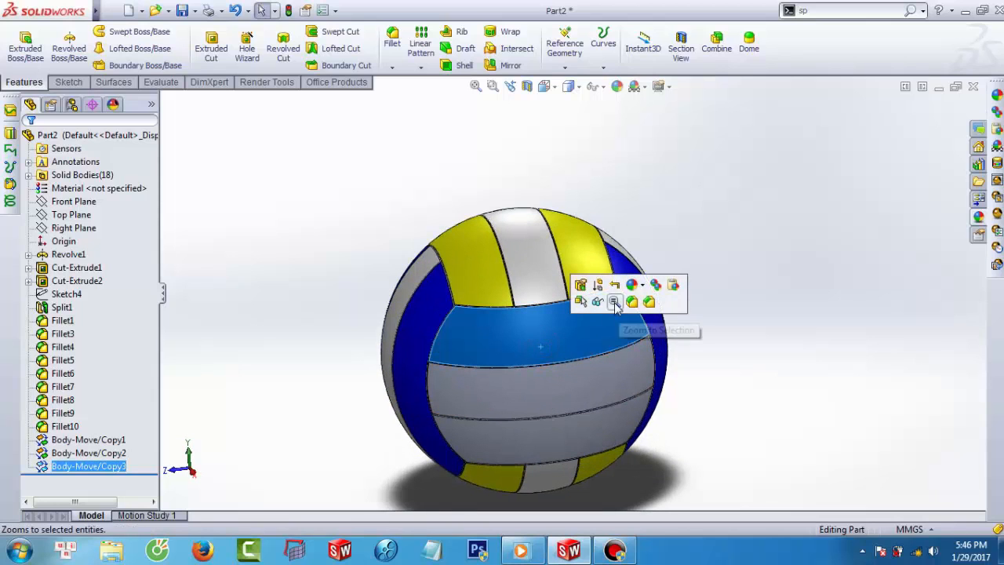
{"action": "left_click", "coordinate": [642, 284]}
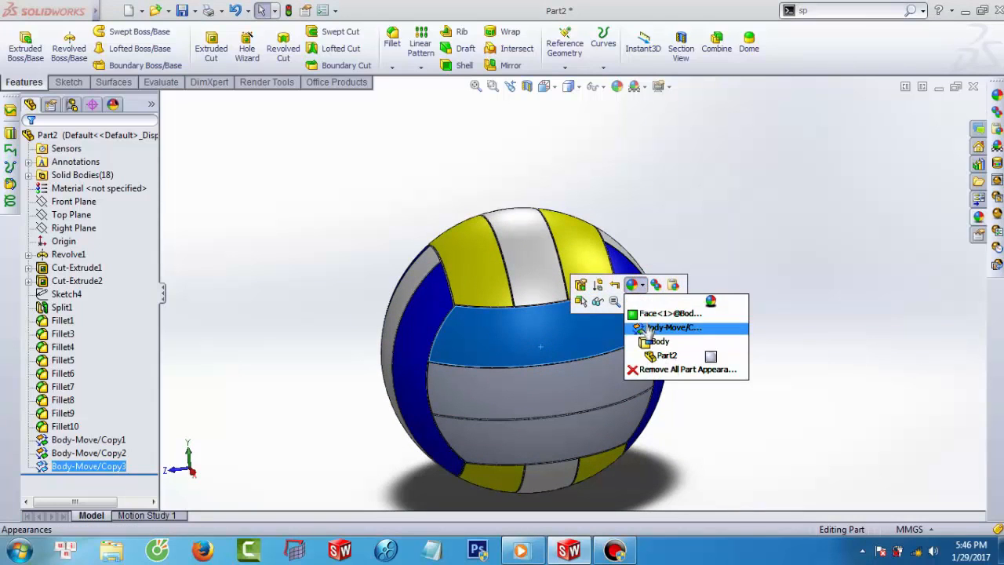
{"action": "left_click", "coordinate": [647, 314]}
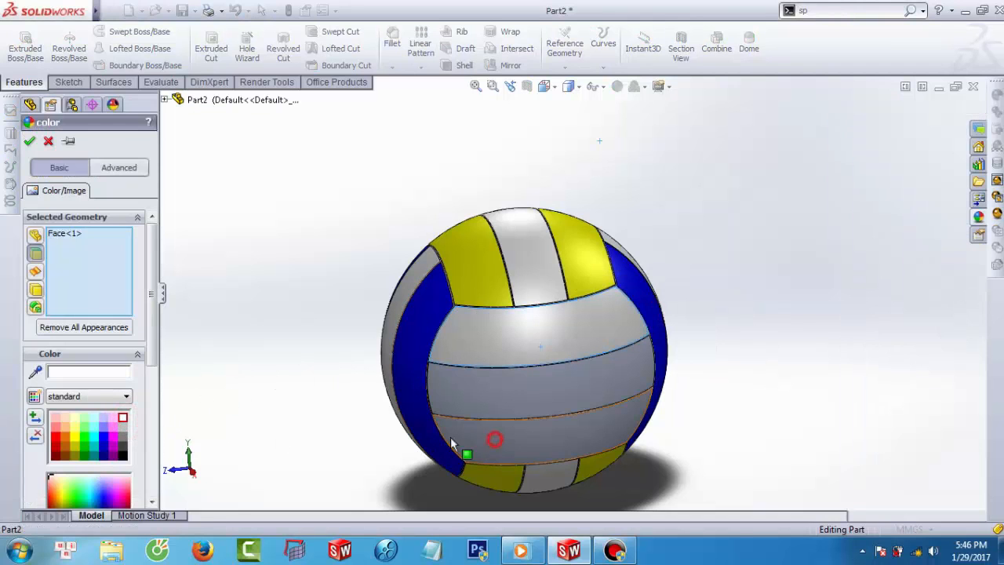
{"action": "left_click", "coordinate": [445, 391]}
{"action": "middle_click_drag", "start_coordinate": [446, 383], "coordinate": [574, 399]}
{"action": "left_click", "coordinate": [466, 291]}
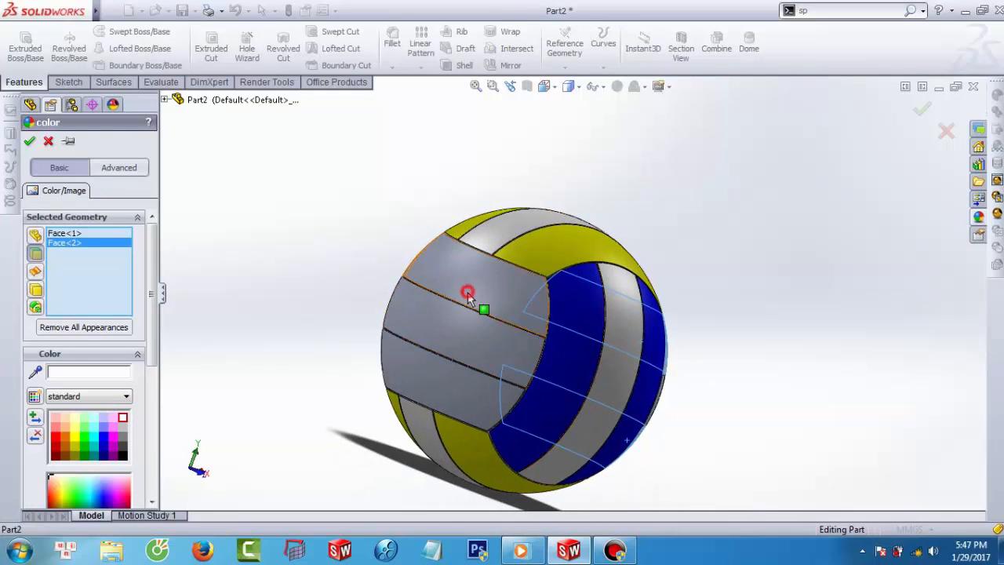
{"action": "left_click", "coordinate": [422, 388]}
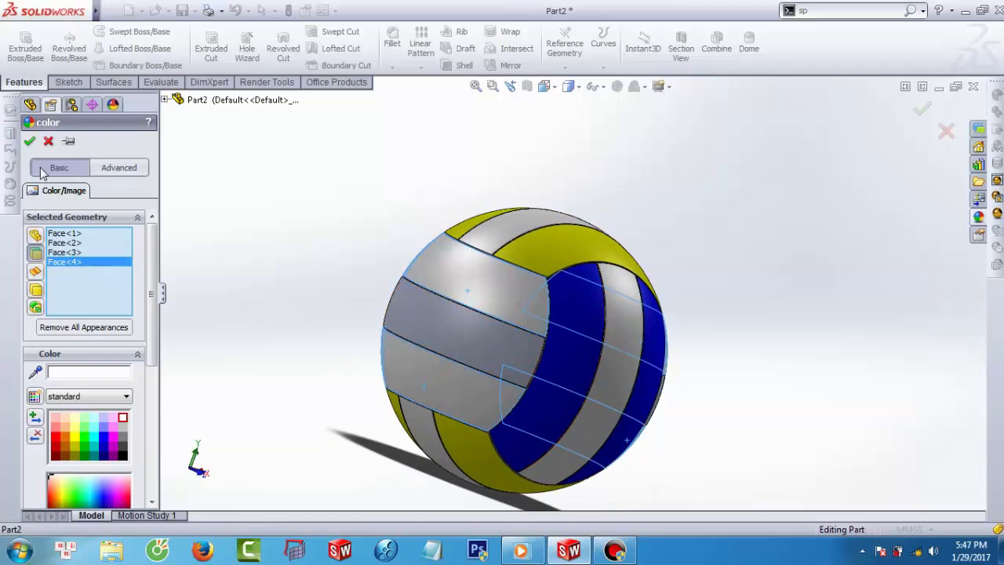
{"action": "left_click", "coordinate": [31, 143]}
Colour yellow the middle strip faces of the two opposite panels with white outer strips
{"action": "left_click", "coordinate": [433, 327]}
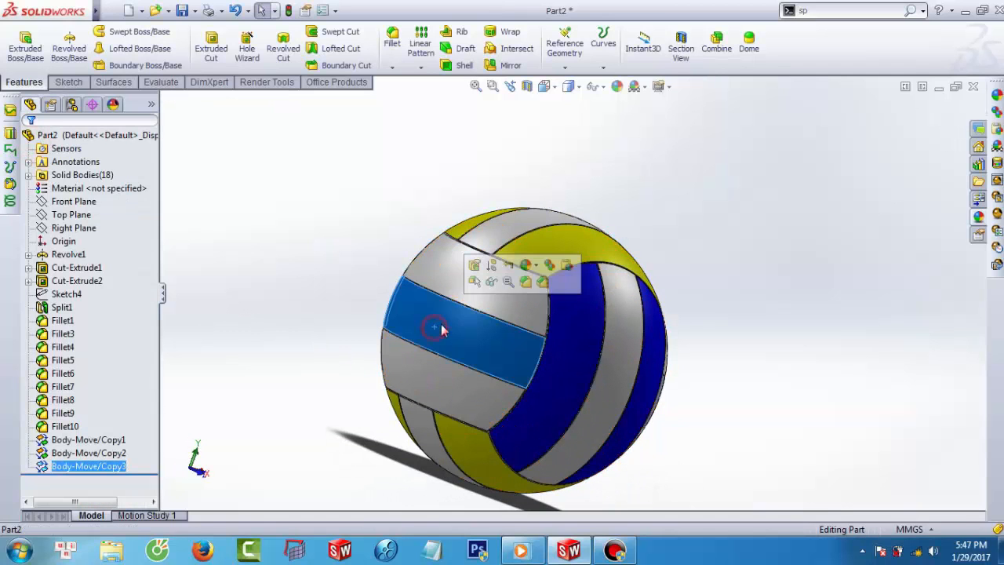
{"action": "left_click", "coordinate": [540, 270]}
{"action": "left_click", "coordinate": [533, 293]}
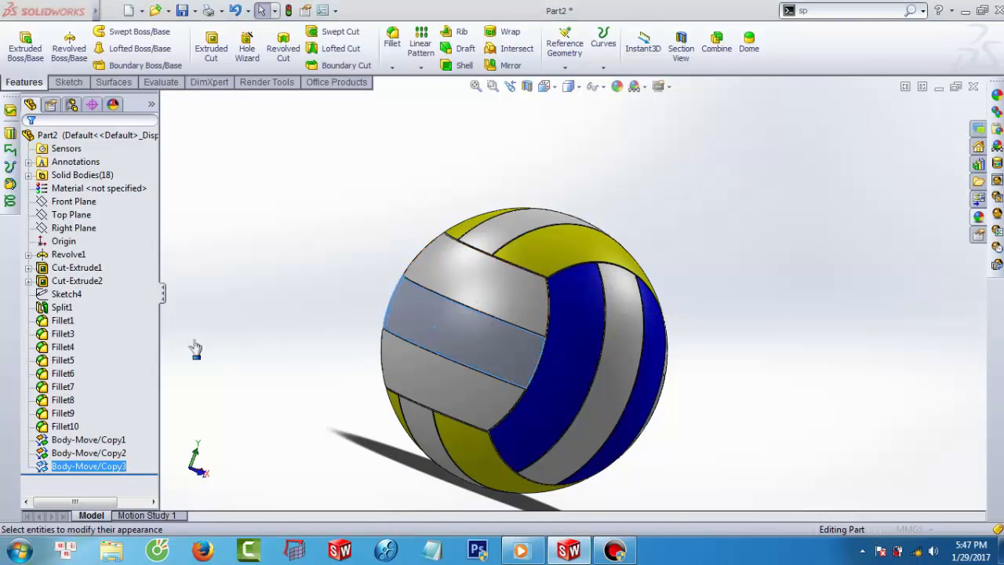
{"action": "left_click", "coordinate": [76, 437]}
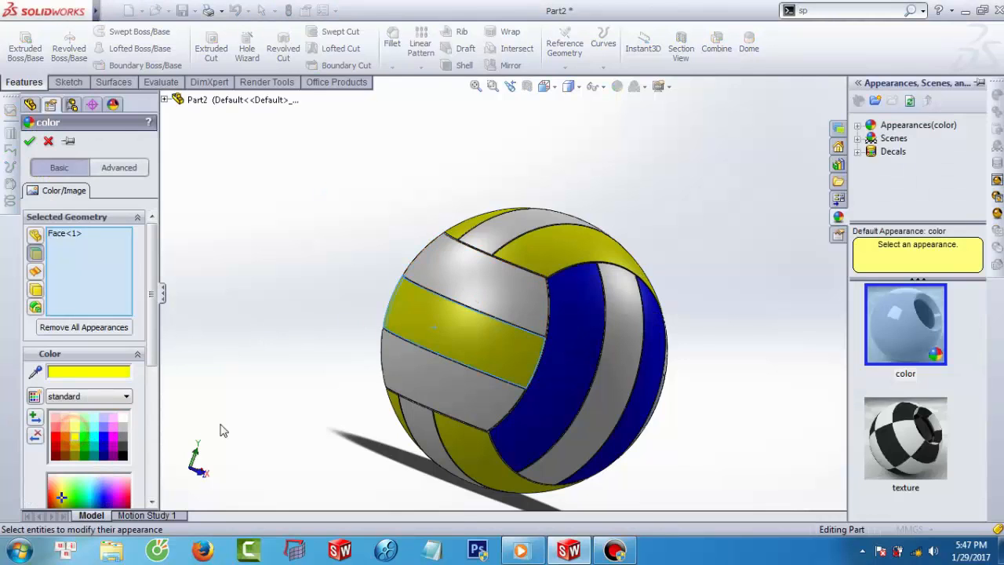
{"action": "middle_click_drag", "start_coordinate": [220, 428], "coordinate": [431, 372]}
{"action": "left_click", "coordinate": [672, 381]}
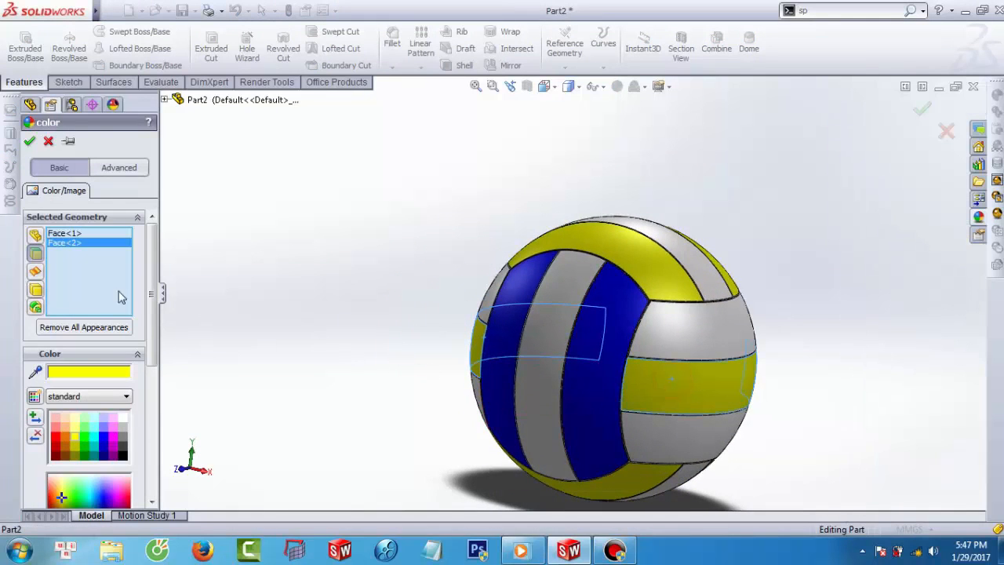
{"action": "left_click", "coordinate": [29, 140]}
{"action": "scroll", "coordinate": [594, 379], "scroll_direction": "up", "scroll_amount": 4}
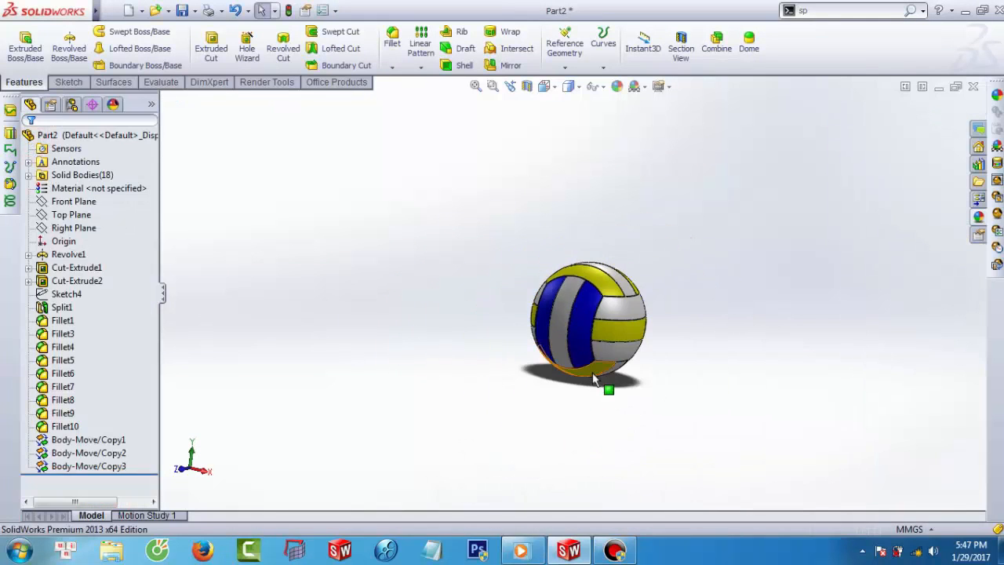
{"action": "scroll", "coordinate": [626, 319], "scroll_direction": "down", "scroll_amount": 4}
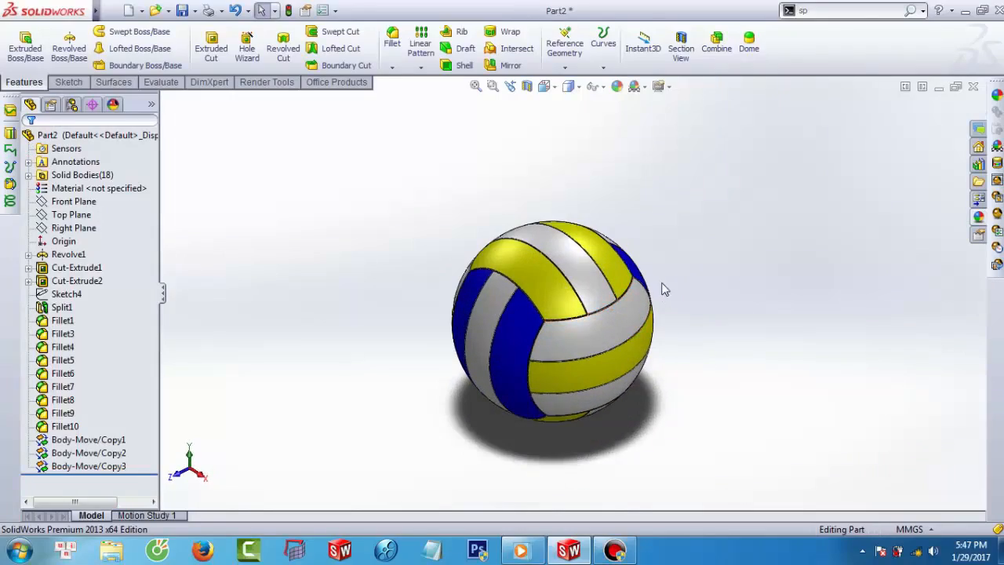
{"action": "scroll", "coordinate": [661, 289], "scroll_direction": "down", "scroll_amount": 2}
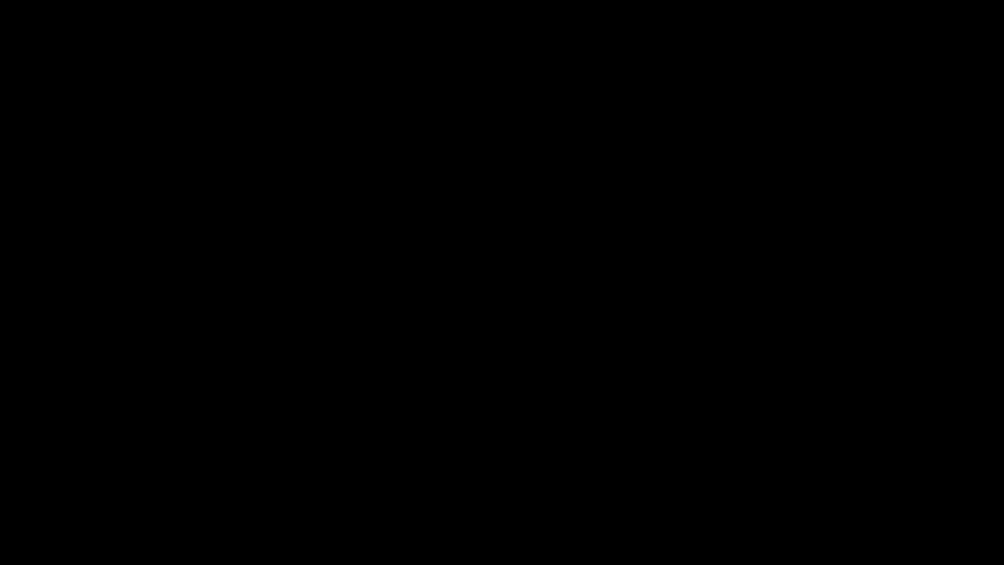